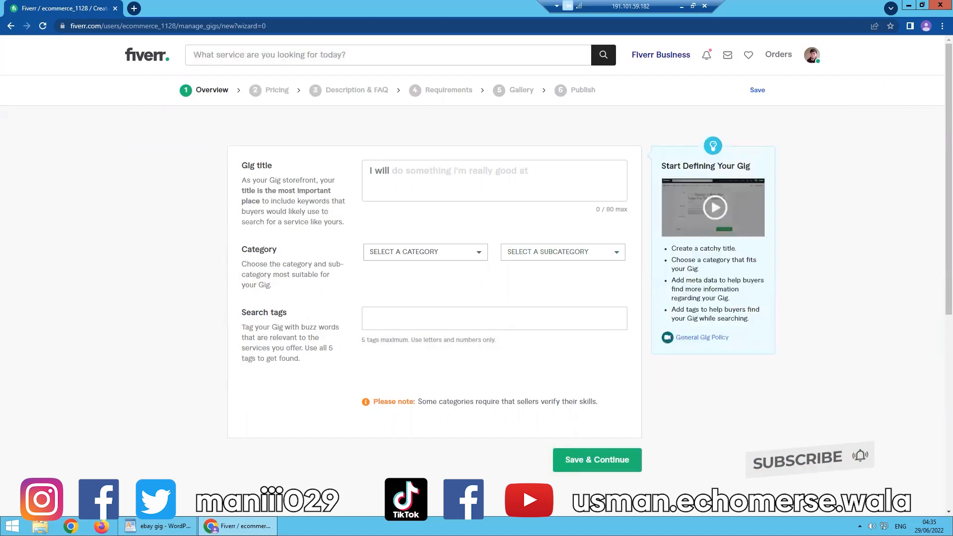
Switch to the "ebay gig" WordPad document and copy the title text "I will remove ebay bad feedback issues".
click(171, 524)
click(172, 524)
click(158, 525)
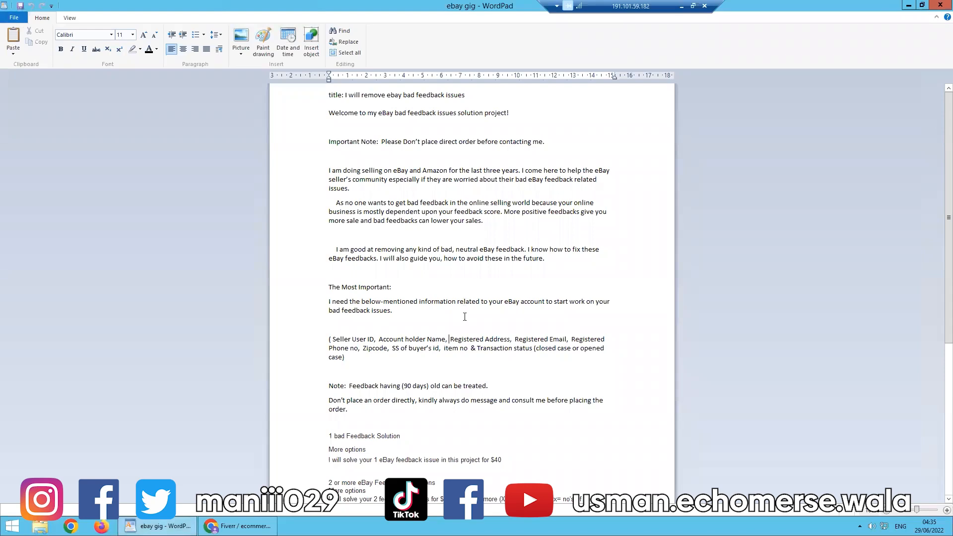
click(185, 525)
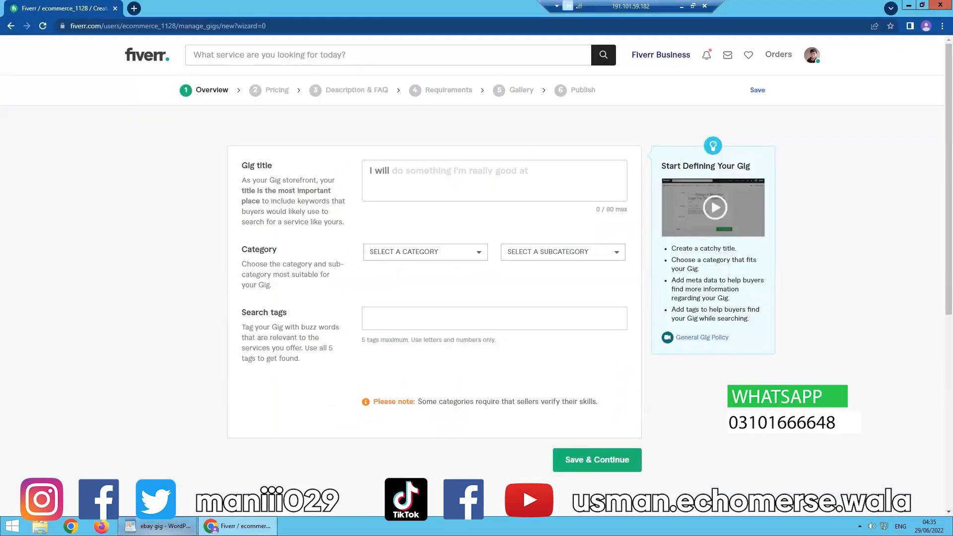
click(185, 525)
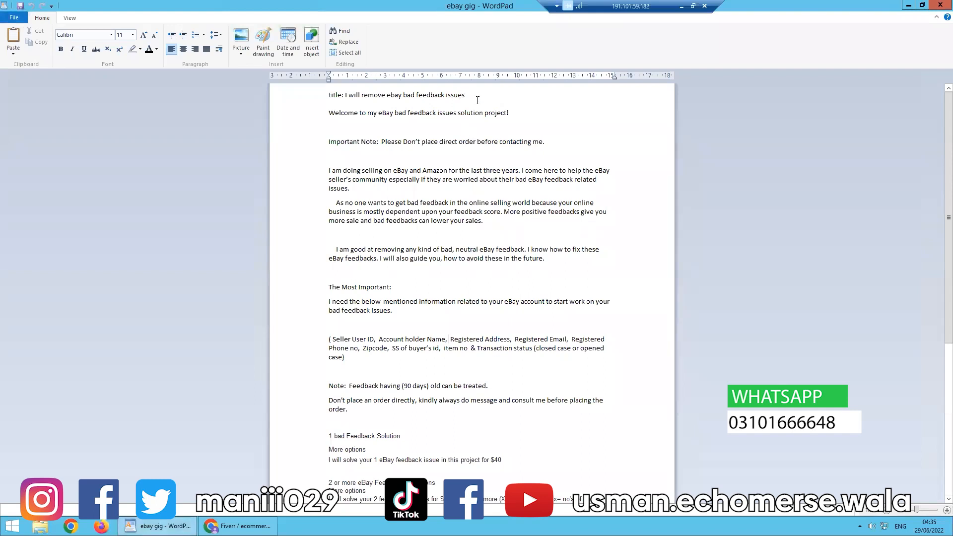
drag(466, 94, 346, 95)
key(ctrl+c)
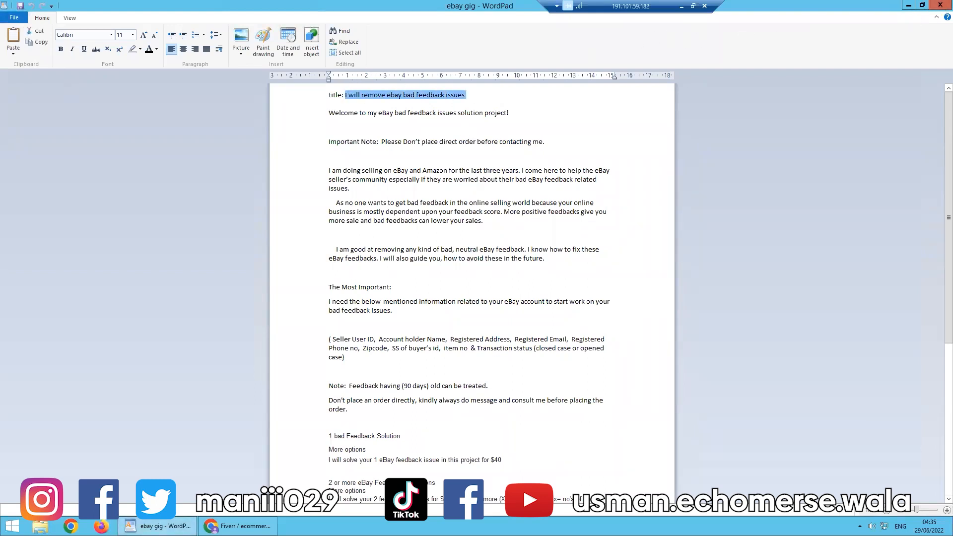
In the Fiverr form in Chrome, paste the copied text as the gig title and remove the duplicated "I will".
click(237, 525)
click(387, 186)
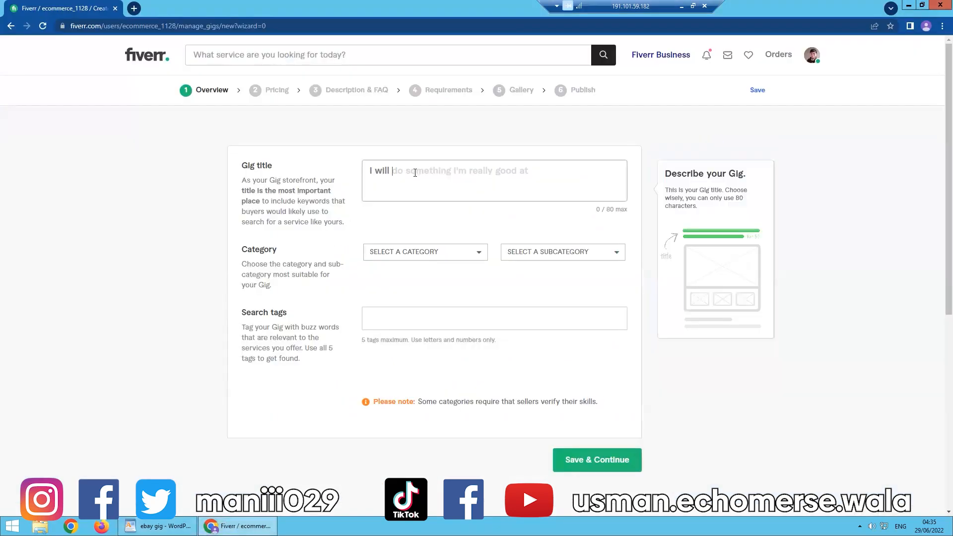
key(ctrl+v)
click(411, 173)
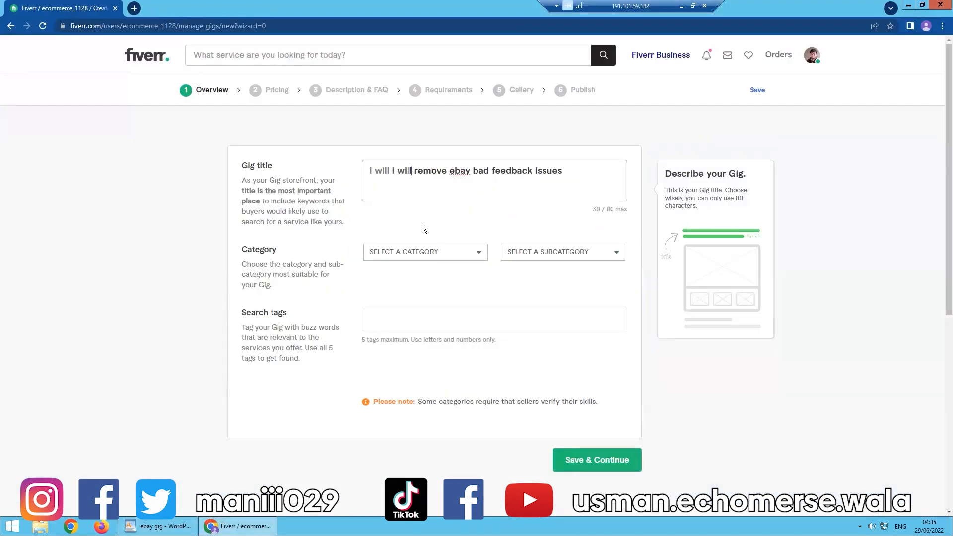
key(BackSpace)
key(BackSpace)
key(BackSpace)
key(BackSpace)
key(BackSpace)
key(BackSpace)
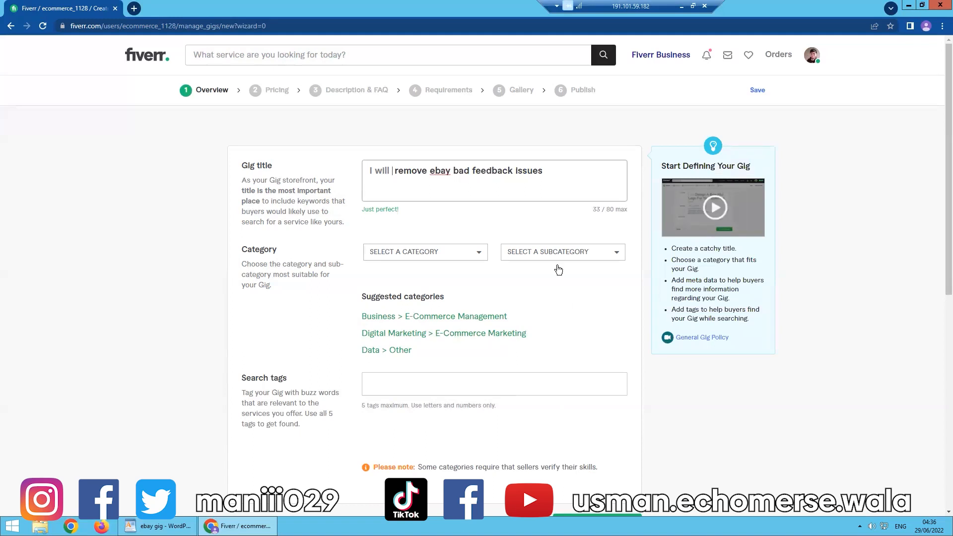
Extend the gig title to read "remove ebay bad feedback or review and selling limit issues".
click(512, 170)
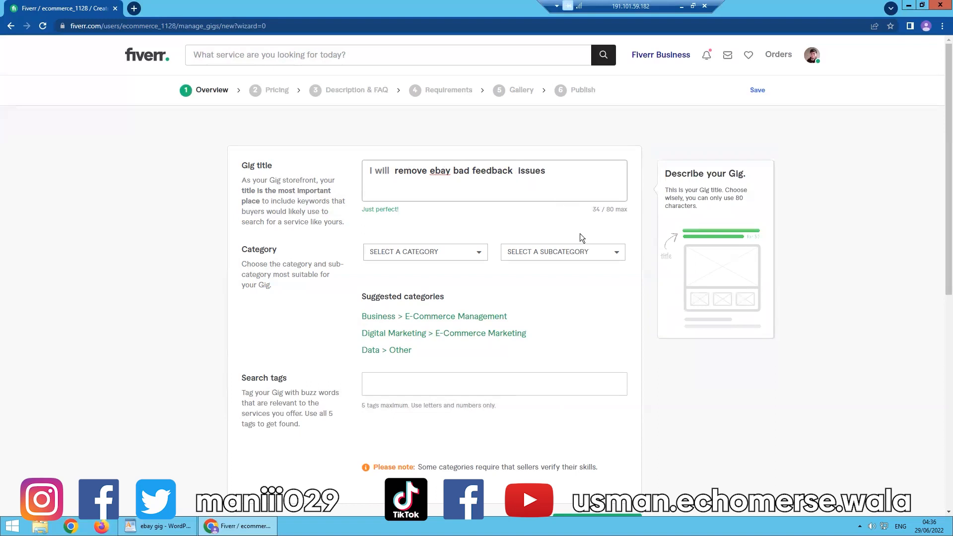
text(4 review)
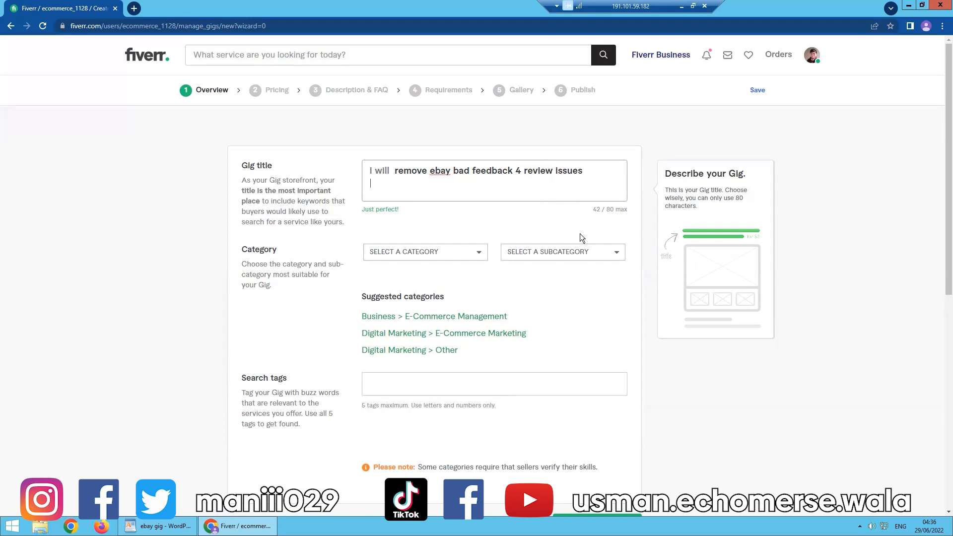
click(521, 171)
key(BackSpace)
key(BackSpace)
text(or)
click(563, 177)
text(and selling limit)
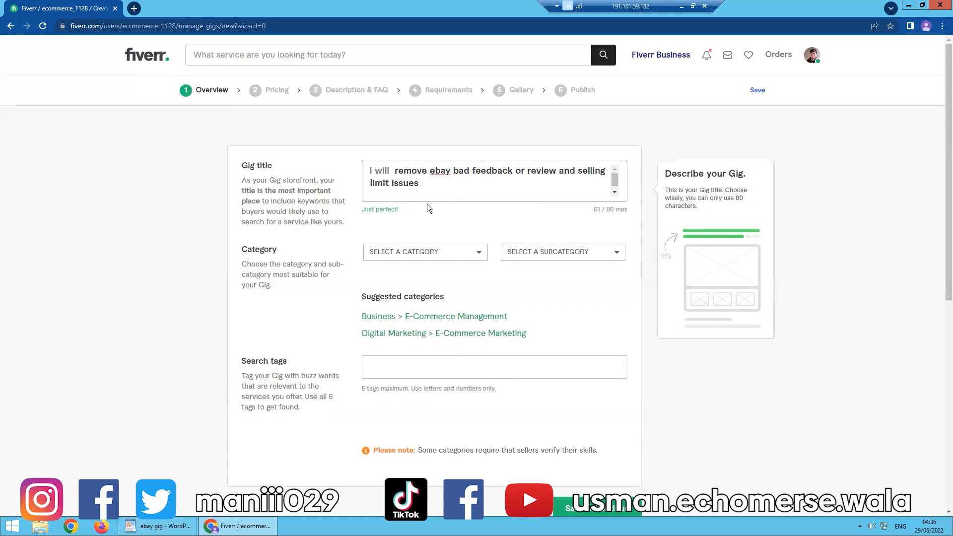
Add "and defects" after "selling limit" in the gig title and replace the "and" after "review" with a comma.
text(and)
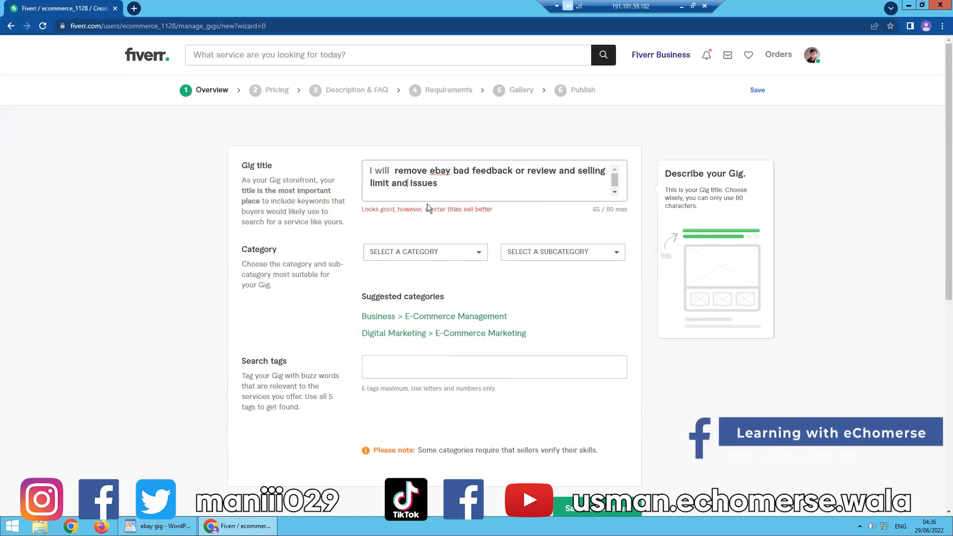
text( defect )
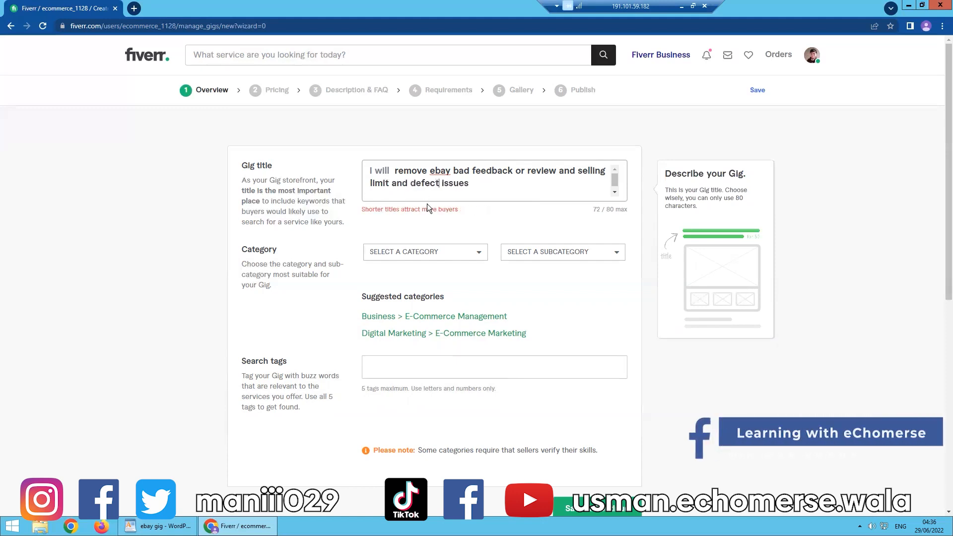
text(s)
key(BackSpace)
key(BackSpace)
key(BackSpace)
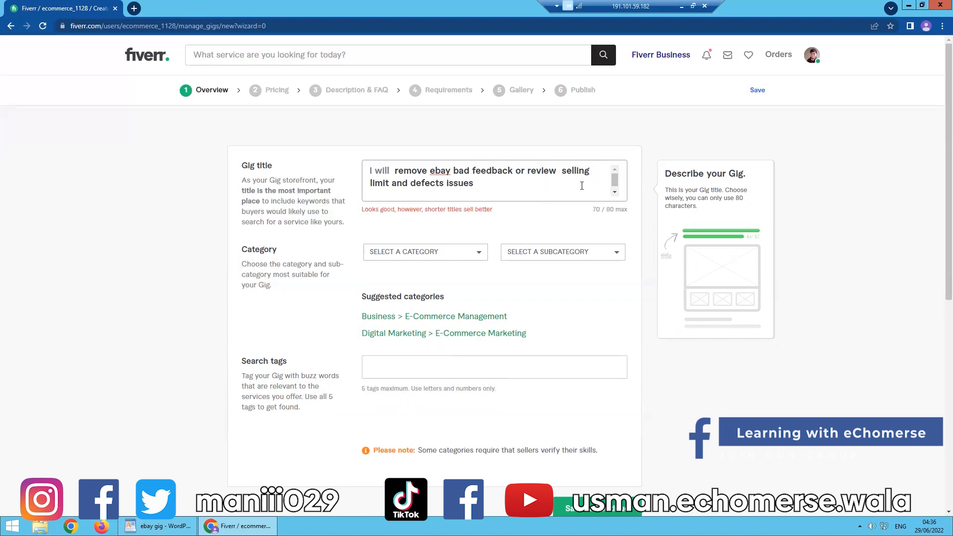
key(BackSpace)
text(,)
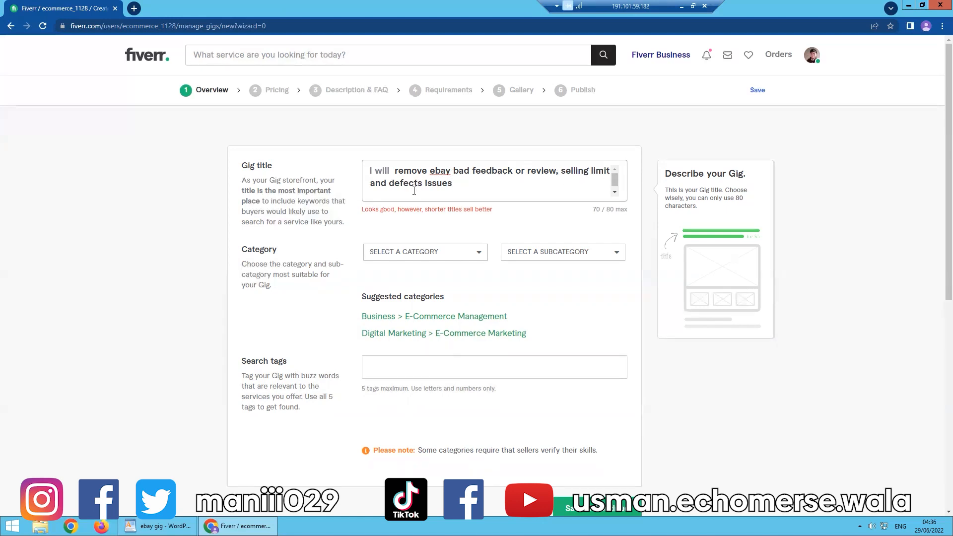
scroll(418, 199, down, 1)
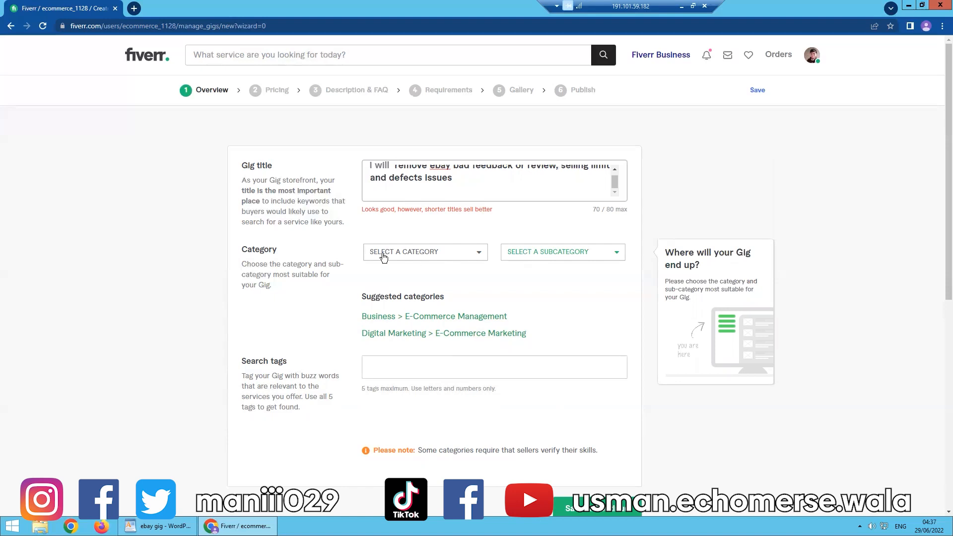
Switch to the incognito Chrome window and look through the competing gigs in the "ebay feedback" search results.
drag(243, 256, 259, 249)
click(387, 261)
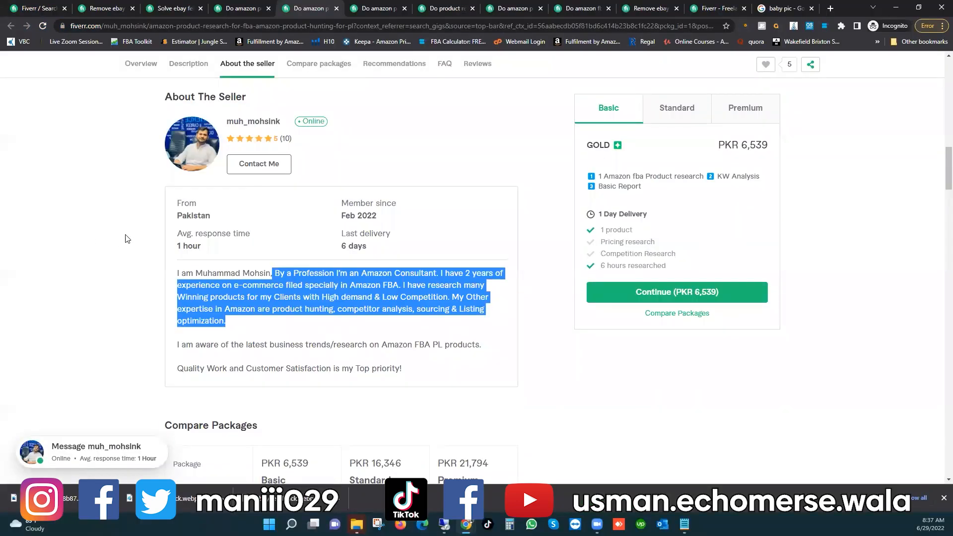
click(61, 232)
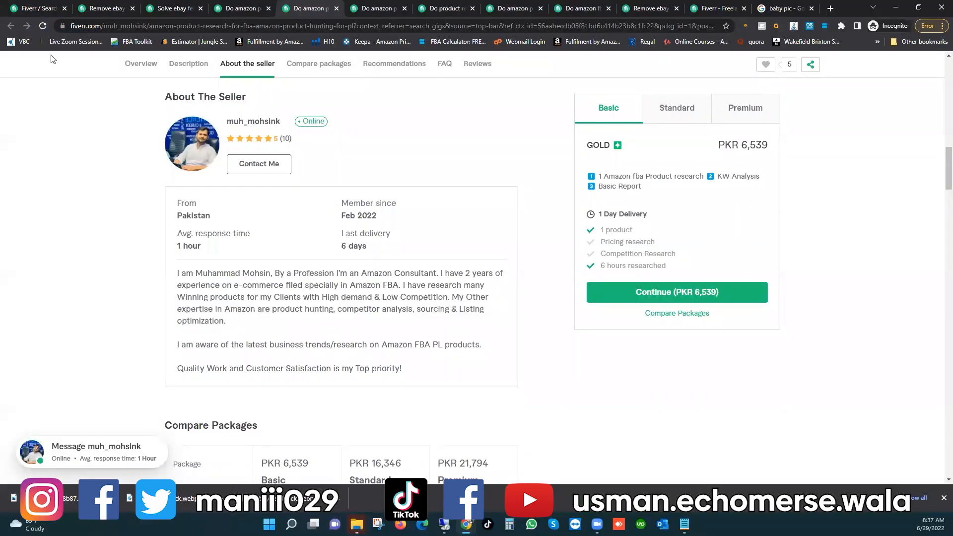
click(94, 6)
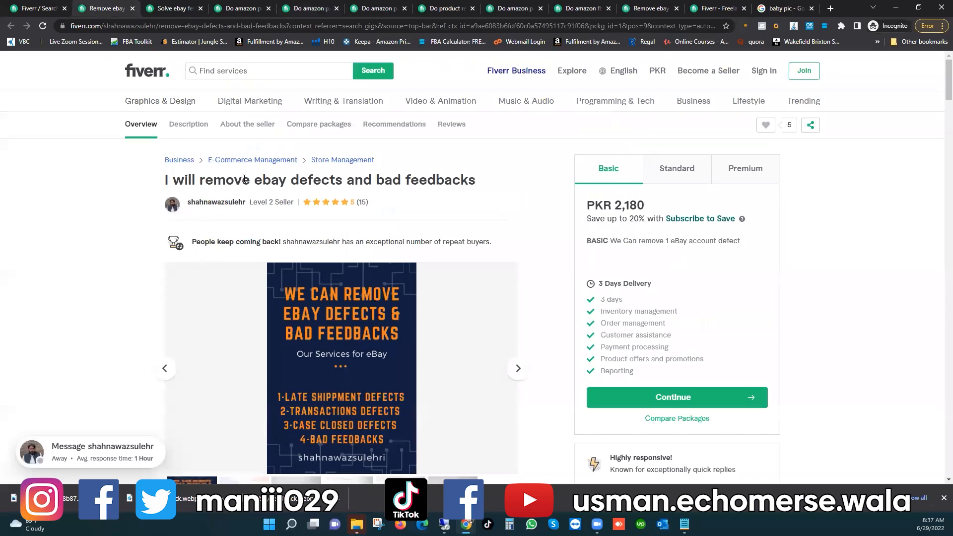
click(37, 8)
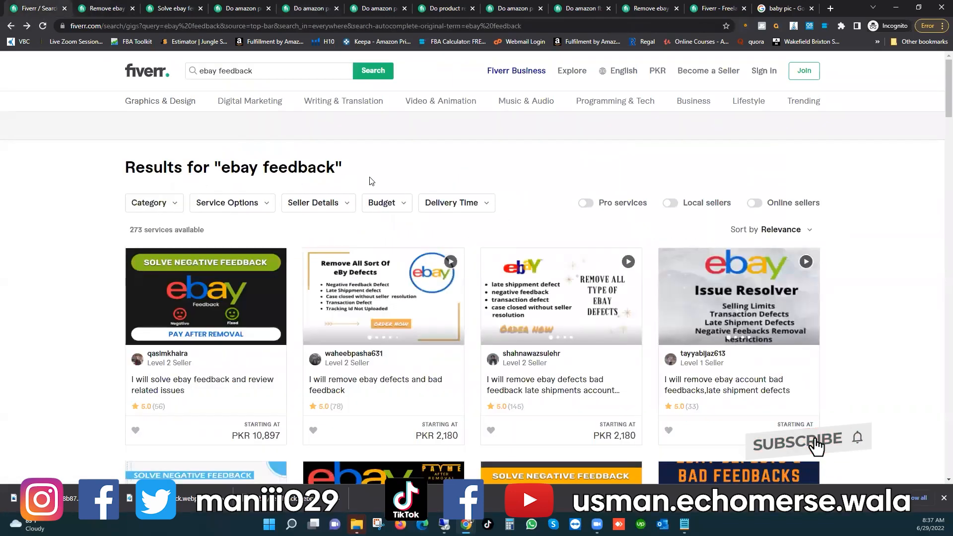
scroll(253, 238, down, 2)
scroll(99, 258, down, 1)
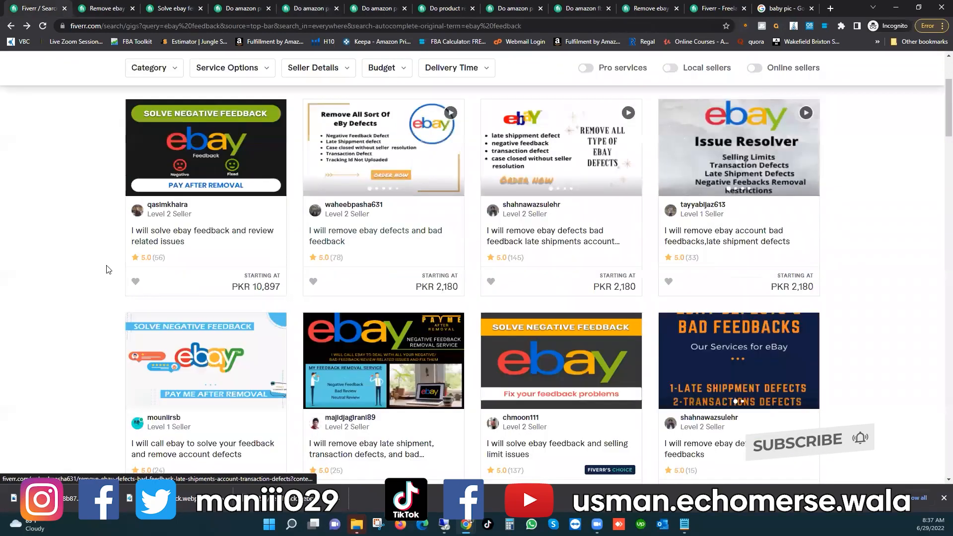
scroll(575, 168, down, 1)
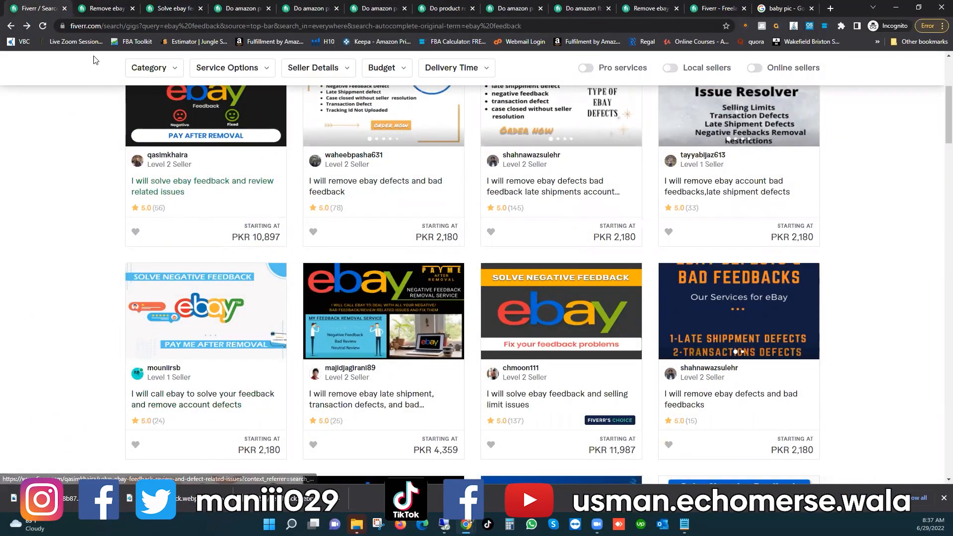
Check the category paths of the eBay defects, eBay feedback and Amazon product research gigs.
click(108, 6)
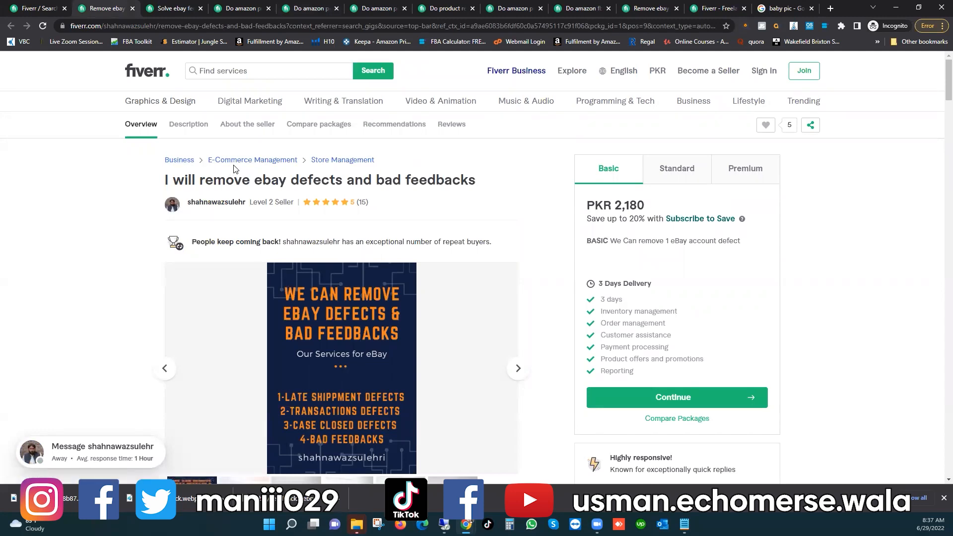
click(321, 167)
click(11, 27)
click(175, 8)
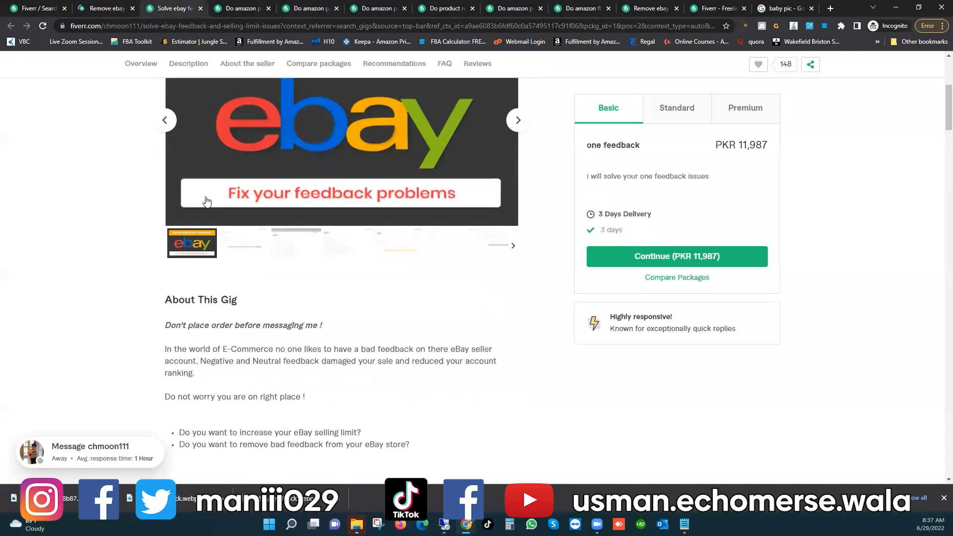
scroll(174, 75, up, 5)
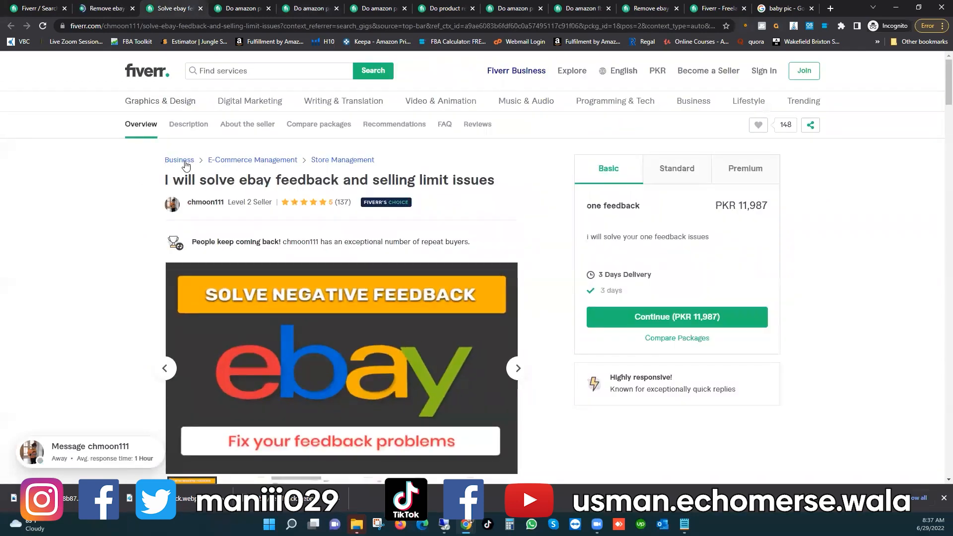
click(252, 8)
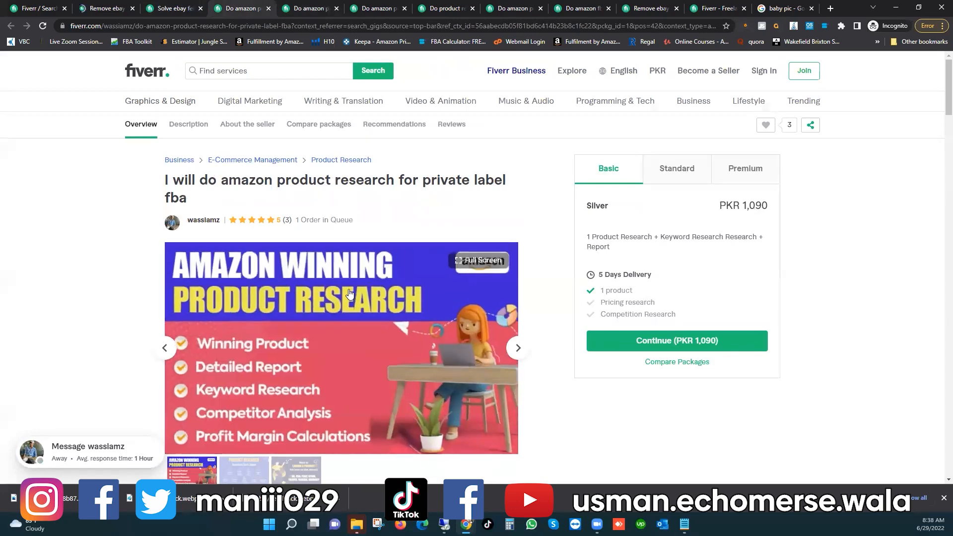
scroll(349, 293, down, 8)
scroll(340, 355, up, 8)
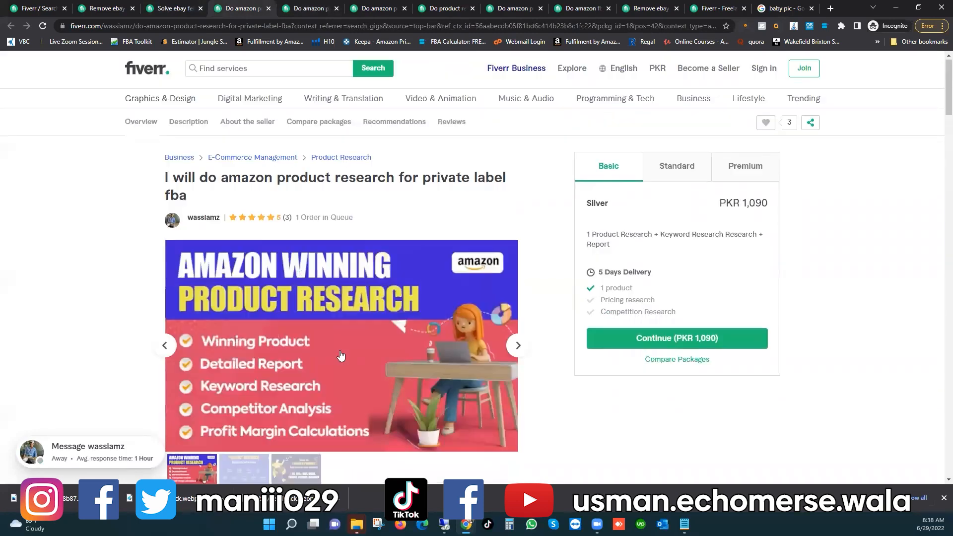
Open the "I will solve your ebay defects and bad feedback" gig from the search results and check its category path.
click(30, 5)
scroll(97, 305, down, 5)
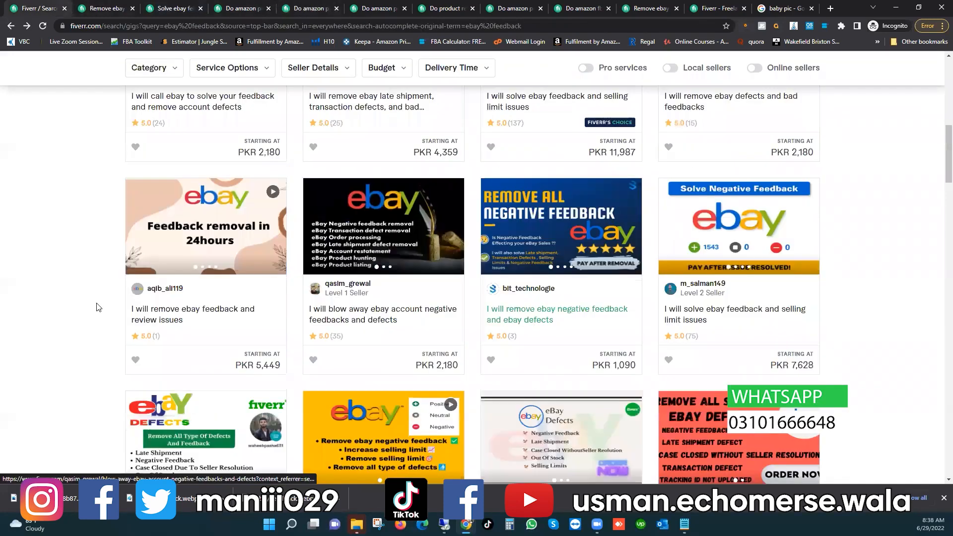
scroll(329, 329, down, 5)
click(546, 244)
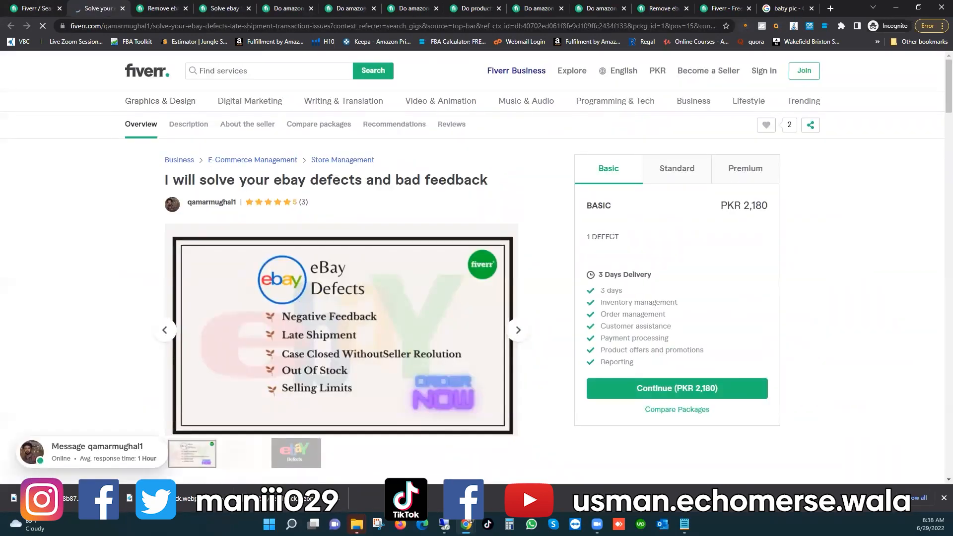
mouse_move(466, 524)
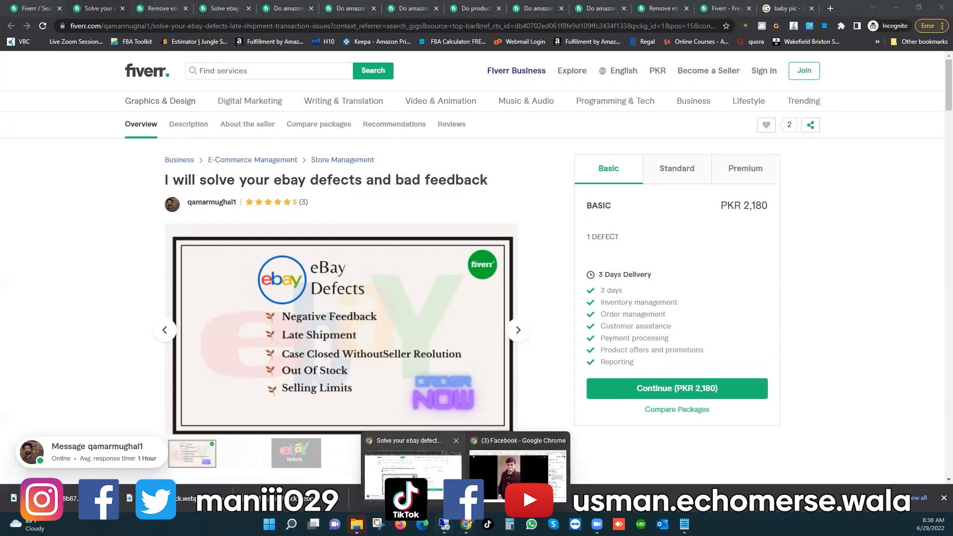
Return to the gig form in the remote desktop and set the category to Business and the subcategory to E-Commerce Management.
click(444, 523)
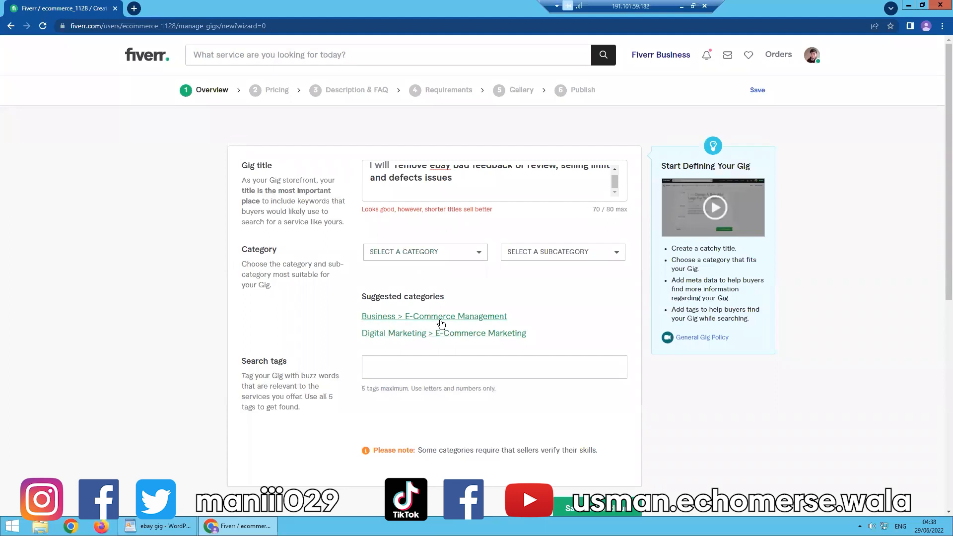
click(481, 254)
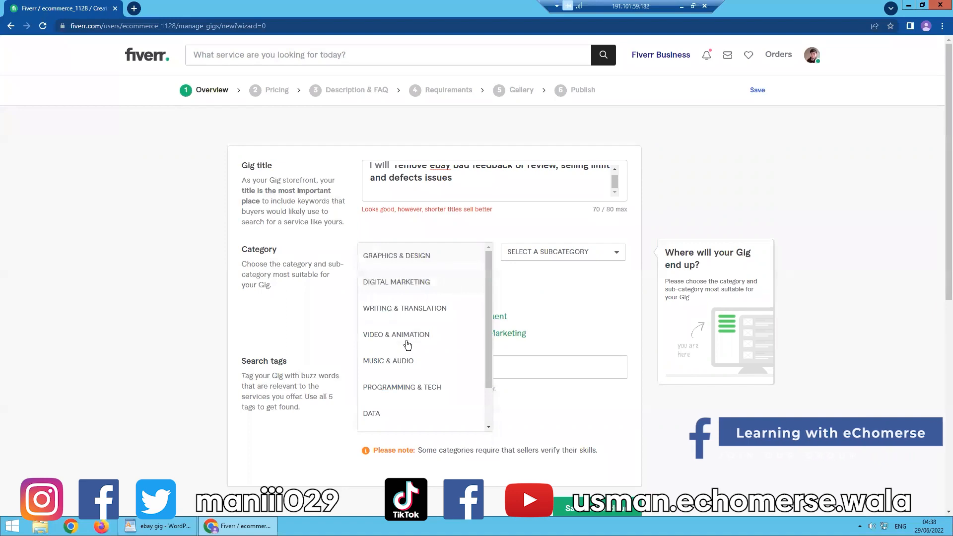
scroll(435, 298, down, 5)
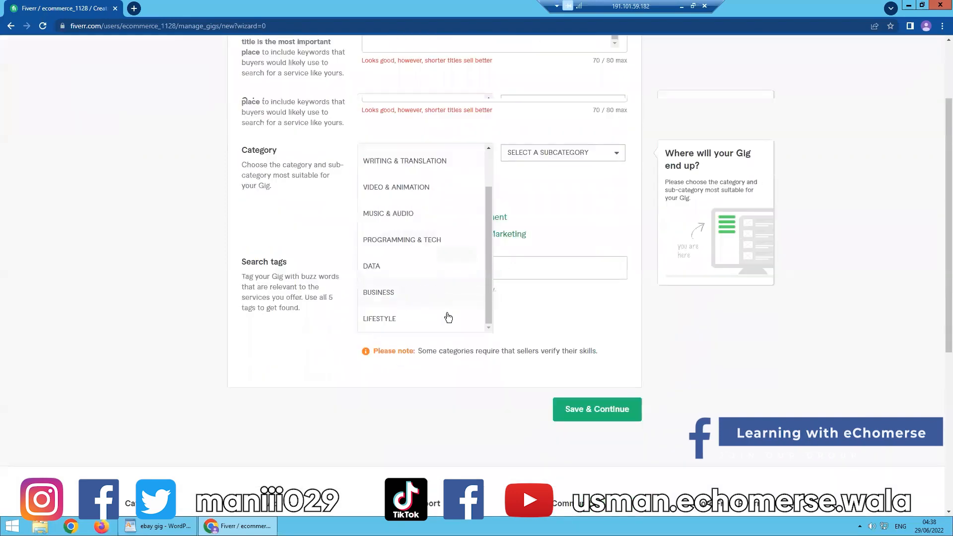
scroll(406, 294, down, 2)
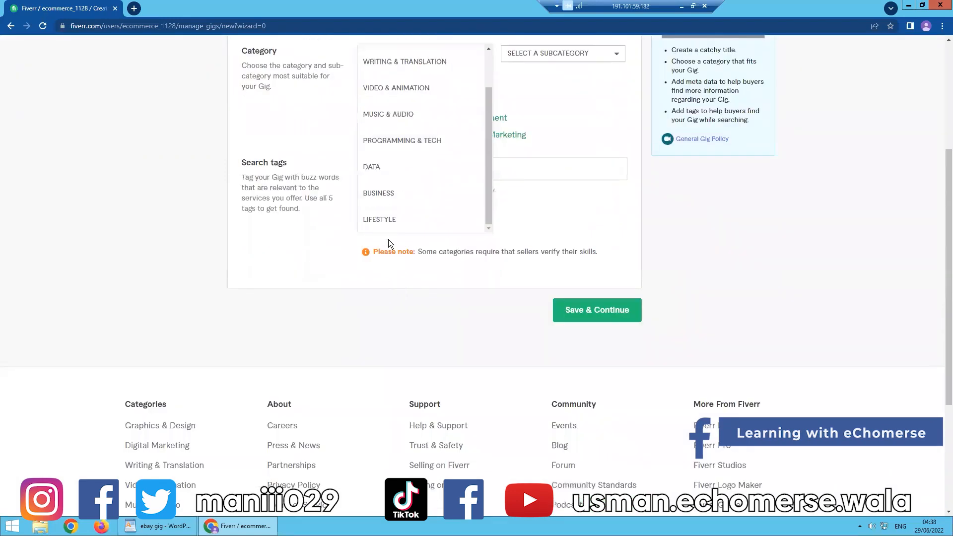
click(512, 209)
scroll(561, 275, up, 4)
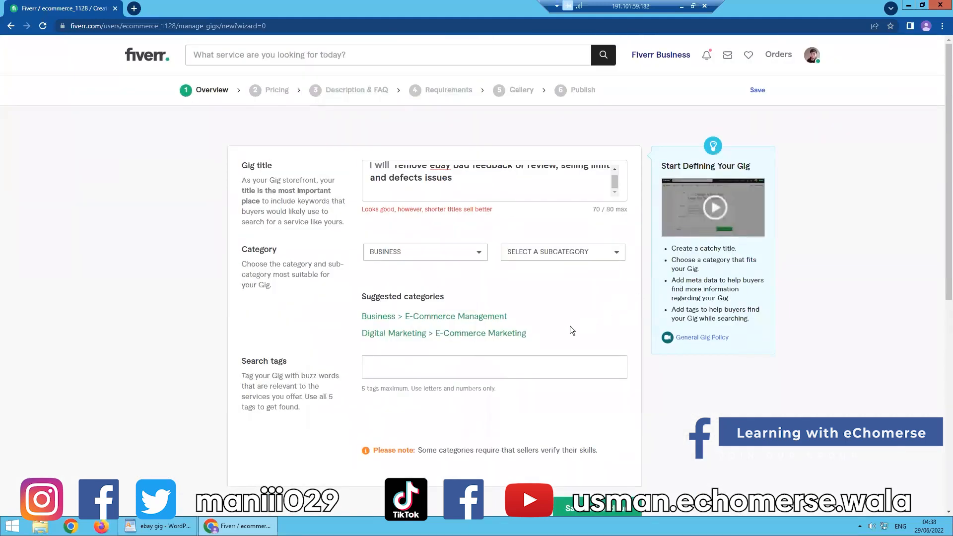
click(395, 321)
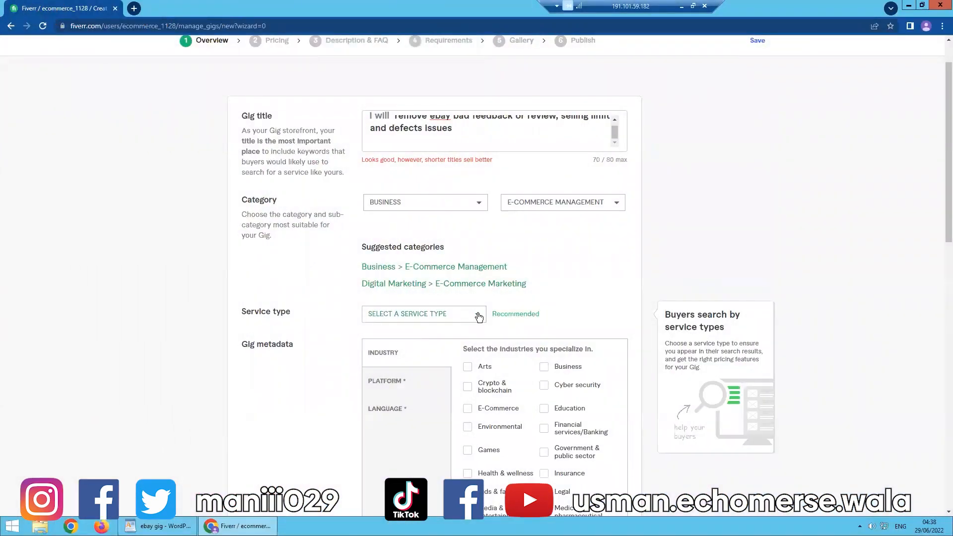
Set the gig's service type to Store Management.
click(479, 317)
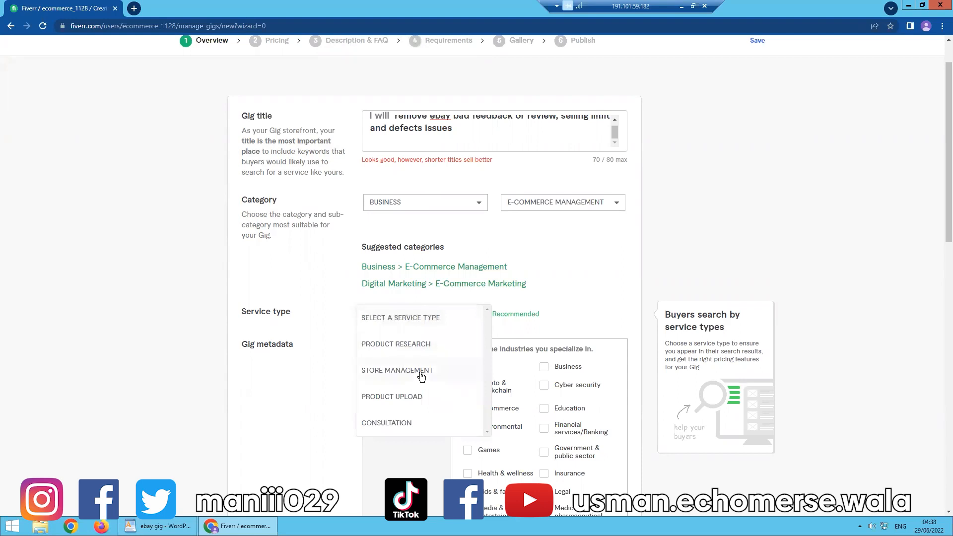
scroll(419, 372, down, 1)
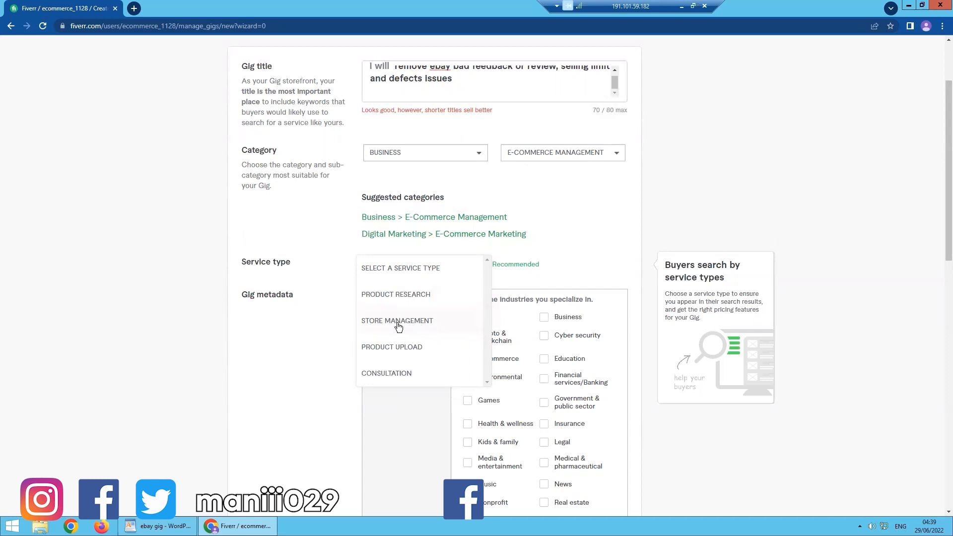
click(398, 322)
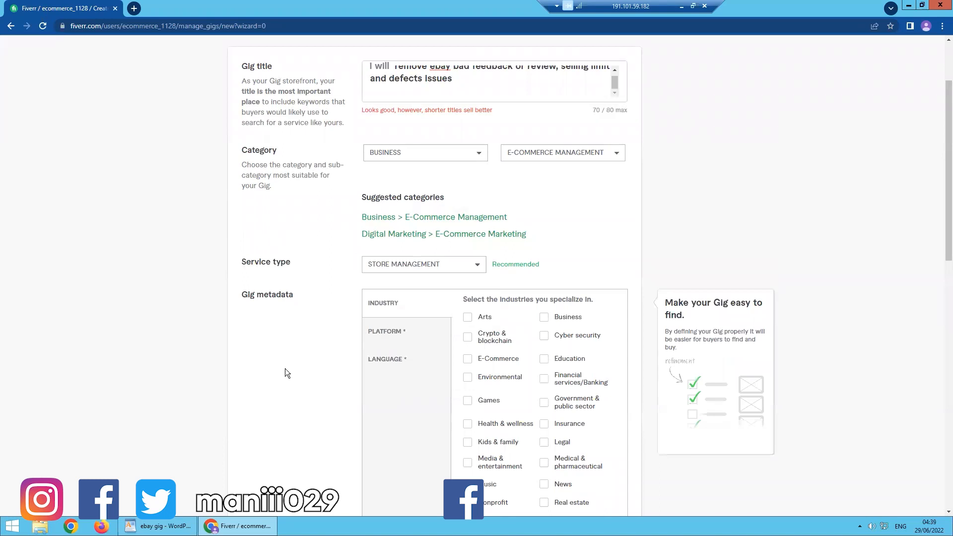
Select E-Commerce as the industry in the gig metadata.
scroll(301, 392, down, 2)
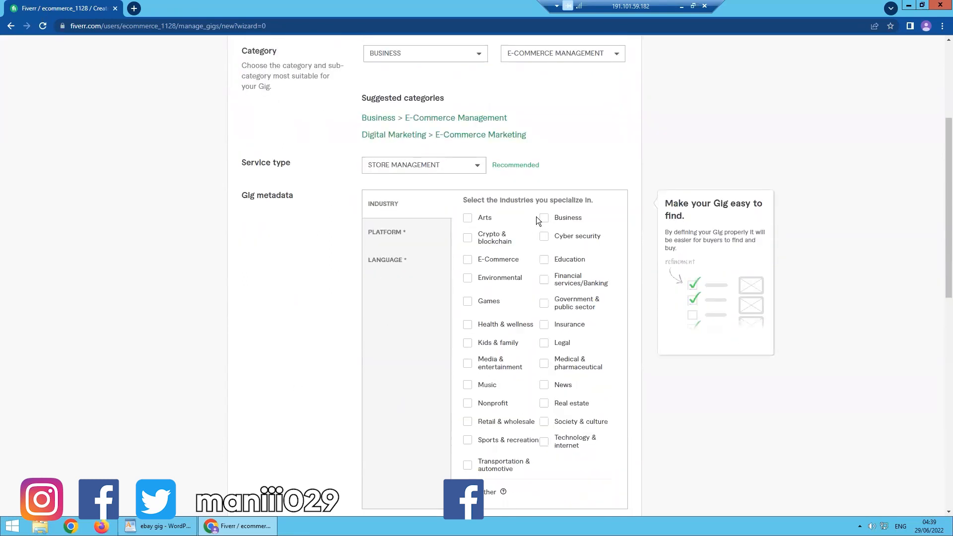
click(467, 261)
scroll(499, 316, down, 2)
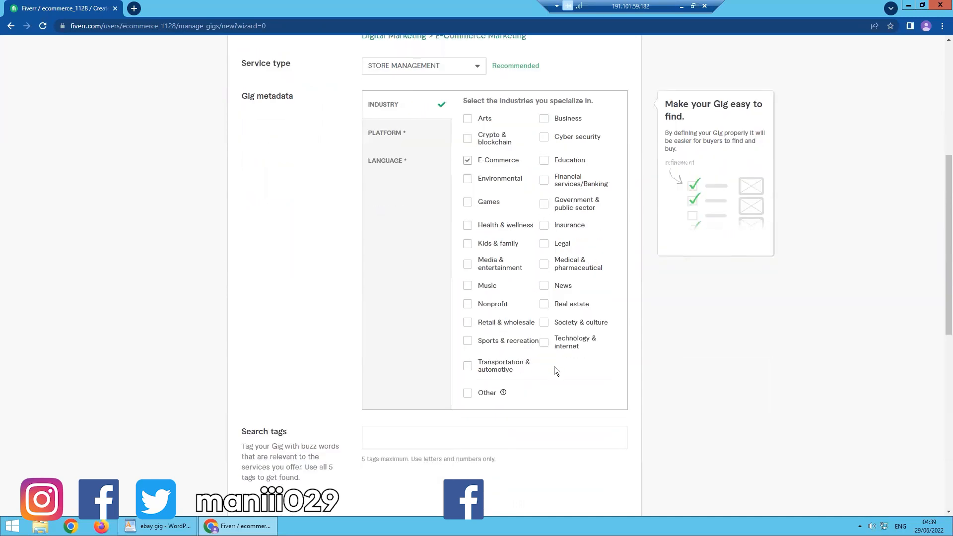
Select eBay, Amazon and Alibaba as the three platforms in the gig metadata.
scroll(553, 366, up, 2)
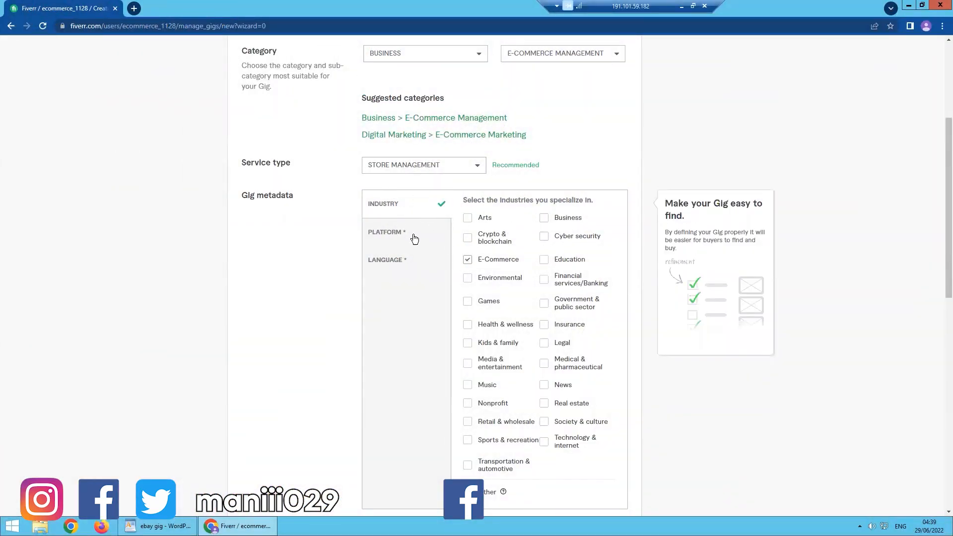
click(378, 234)
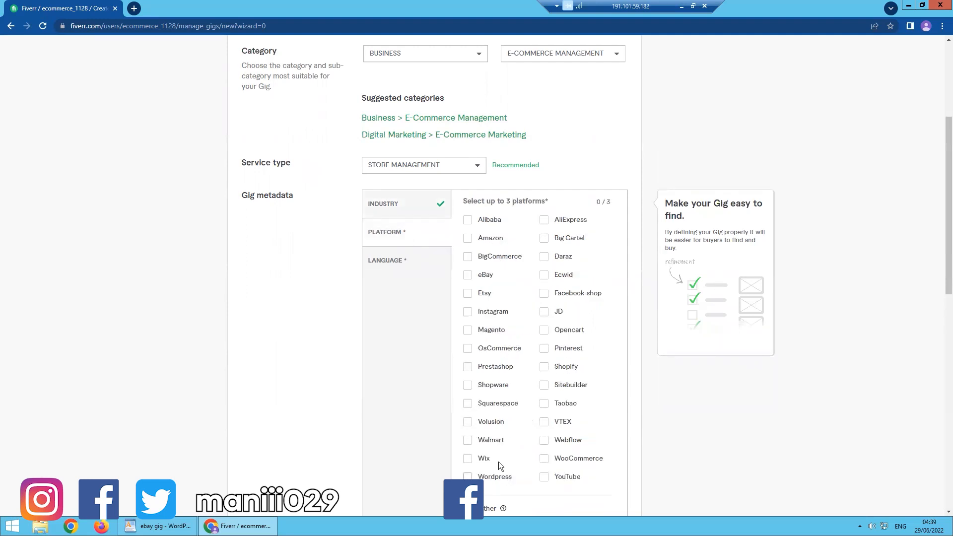
click(466, 274)
click(468, 239)
click(468, 220)
scroll(524, 287, down, 1)
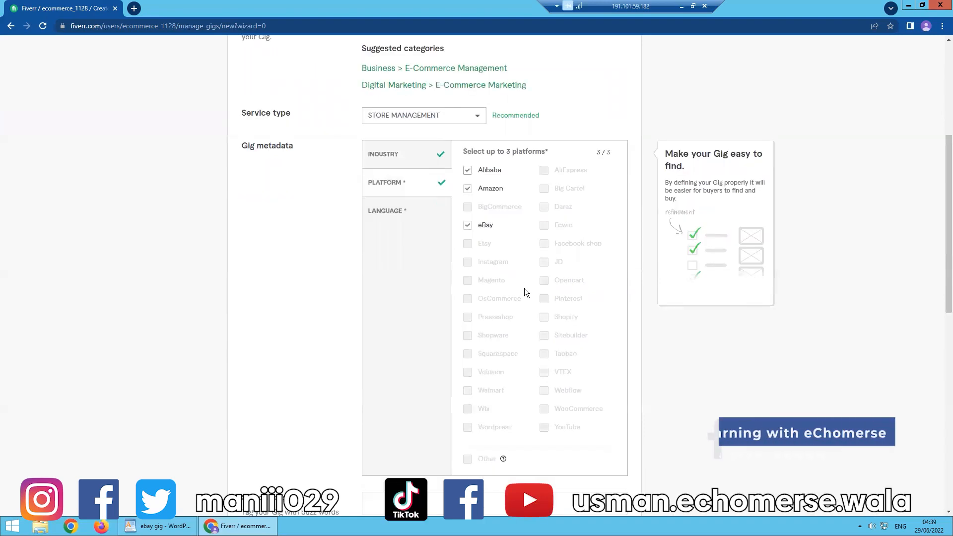
scroll(501, 282, down, 2)
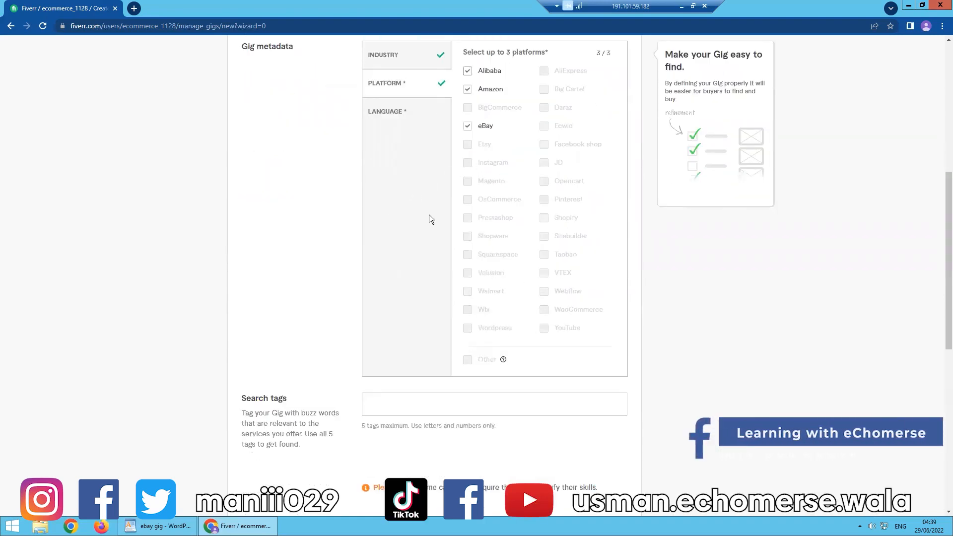
Set the working language in the gig metadata to English.
scroll(433, 222, up, 3)
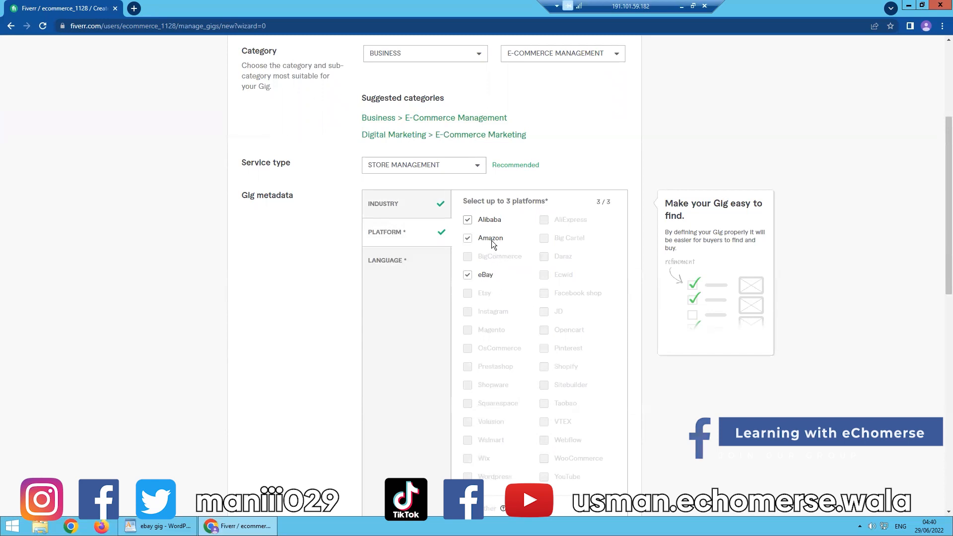
click(401, 262)
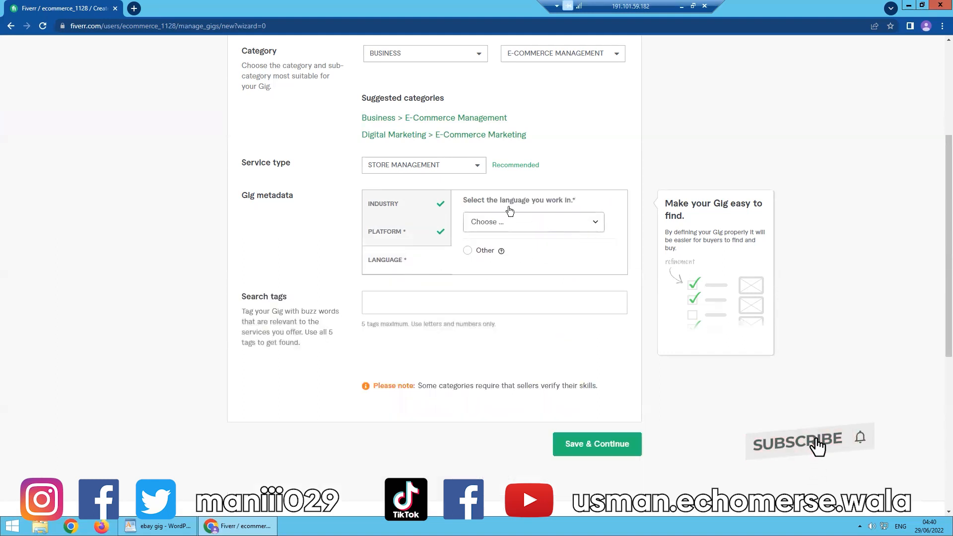
click(595, 222)
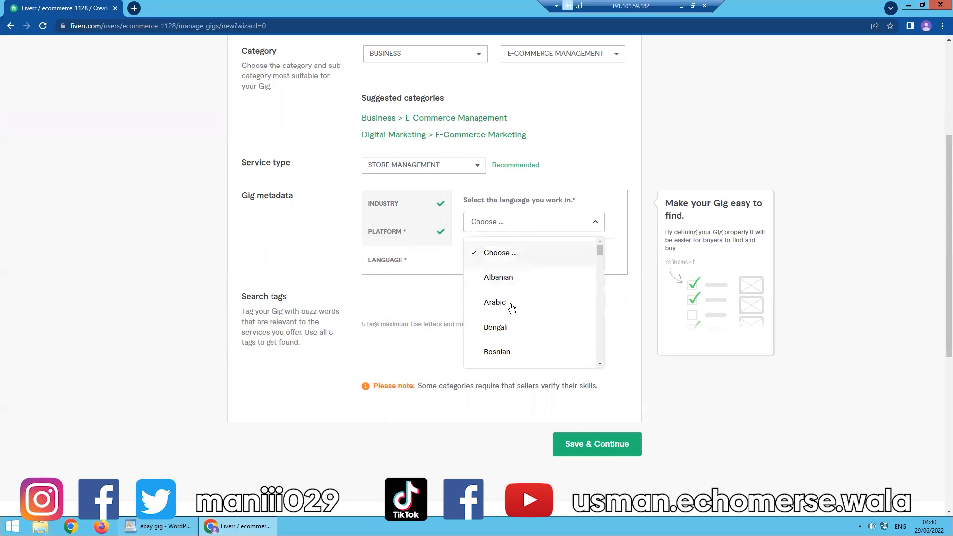
scroll(506, 285, down, 4)
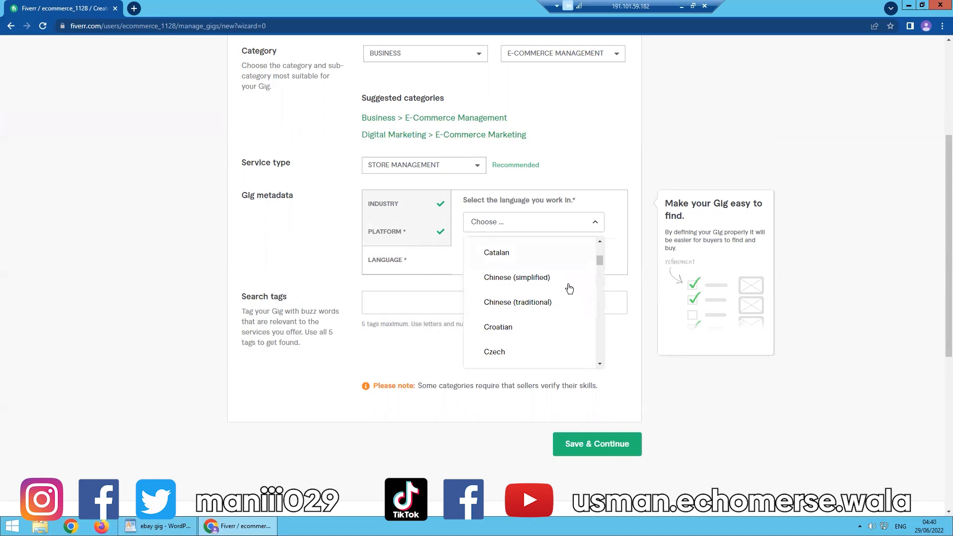
scroll(522, 309, up, 3)
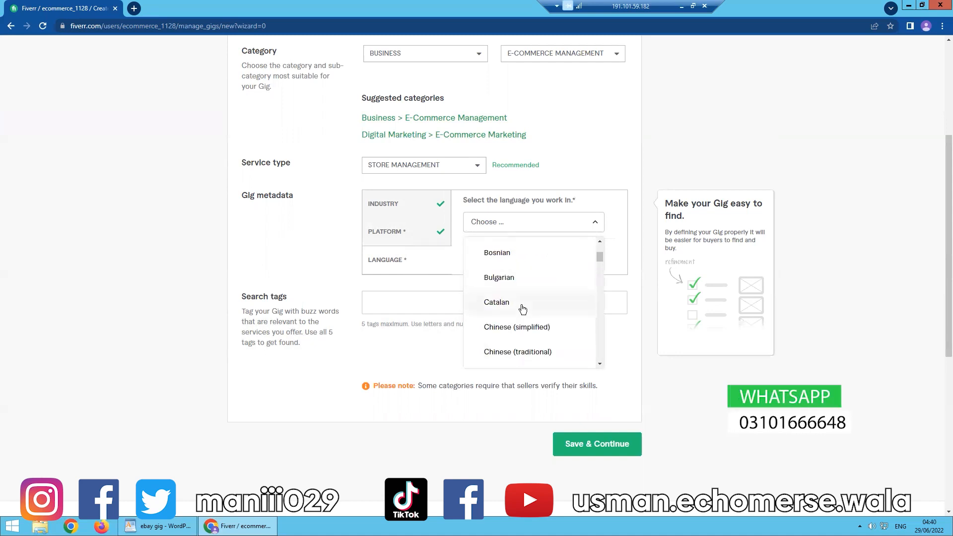
scroll(540, 312, down, 12)
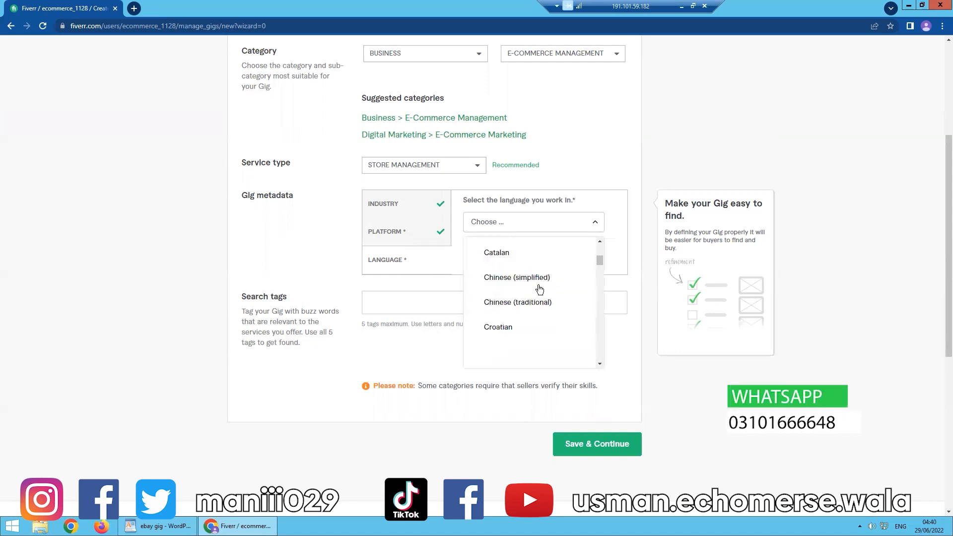
scroll(556, 316, down, 15)
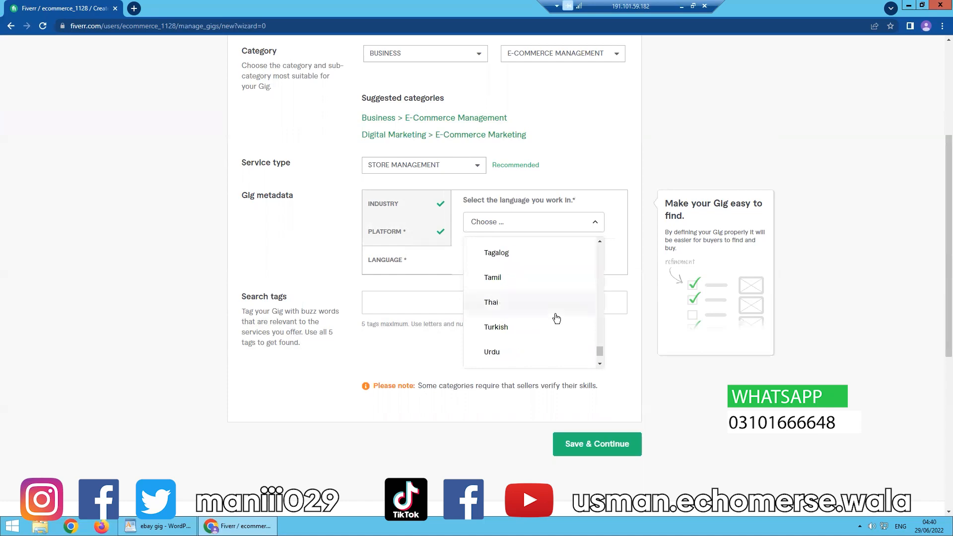
scroll(532, 333, down, 1)
scroll(531, 330, down, 5)
scroll(517, 274, up, 4)
scroll(568, 221, up, 4)
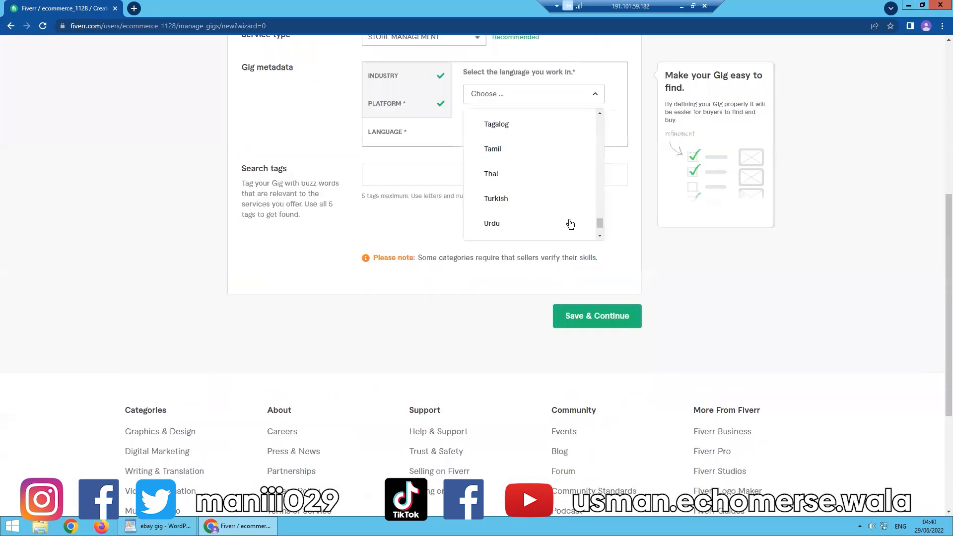
scroll(534, 206, up, 5)
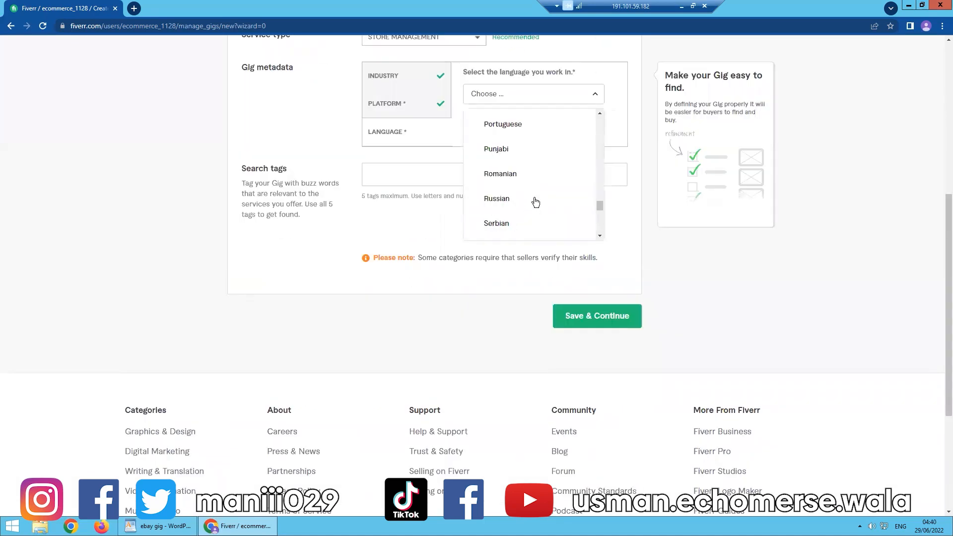
scroll(535, 201, up, 5)
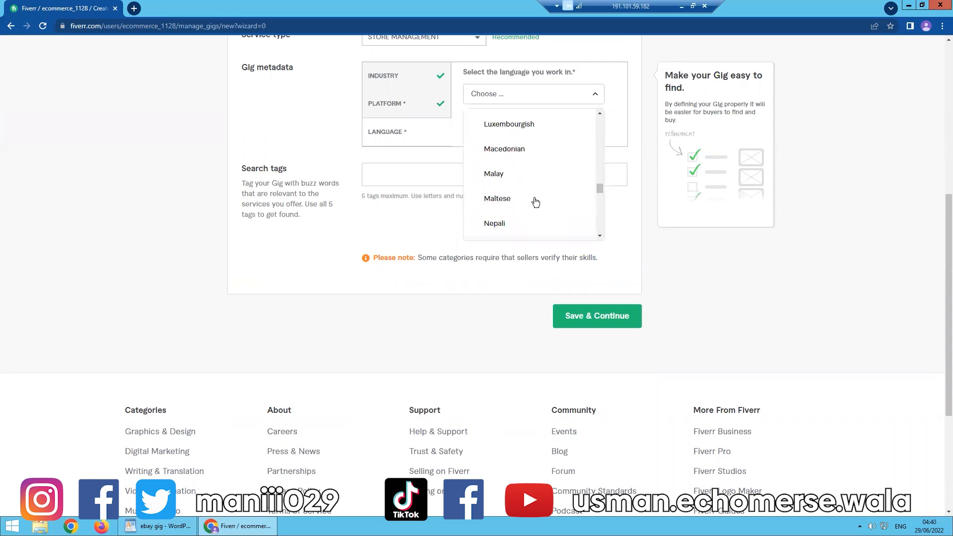
scroll(535, 201, up, 3)
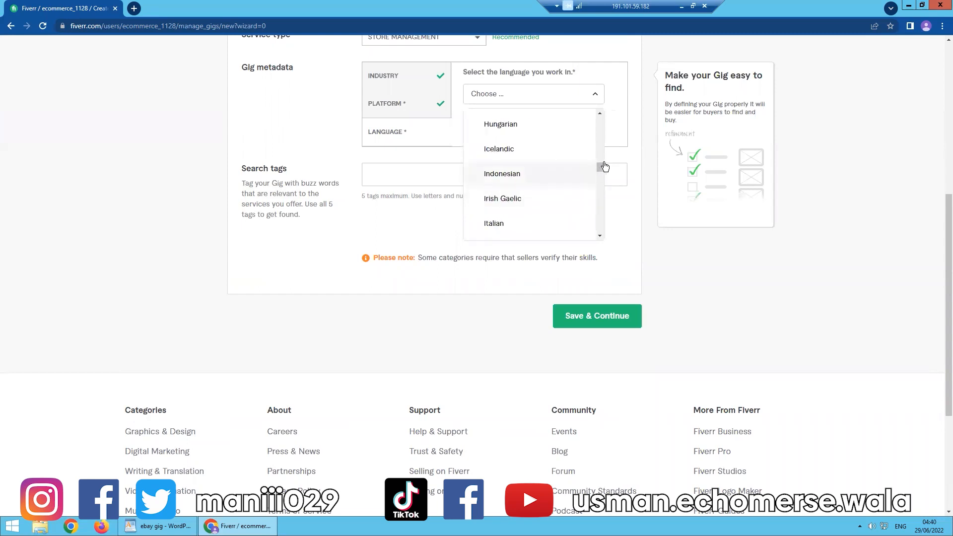
scroll(604, 189, down, 5)
scroll(595, 179, up, 10)
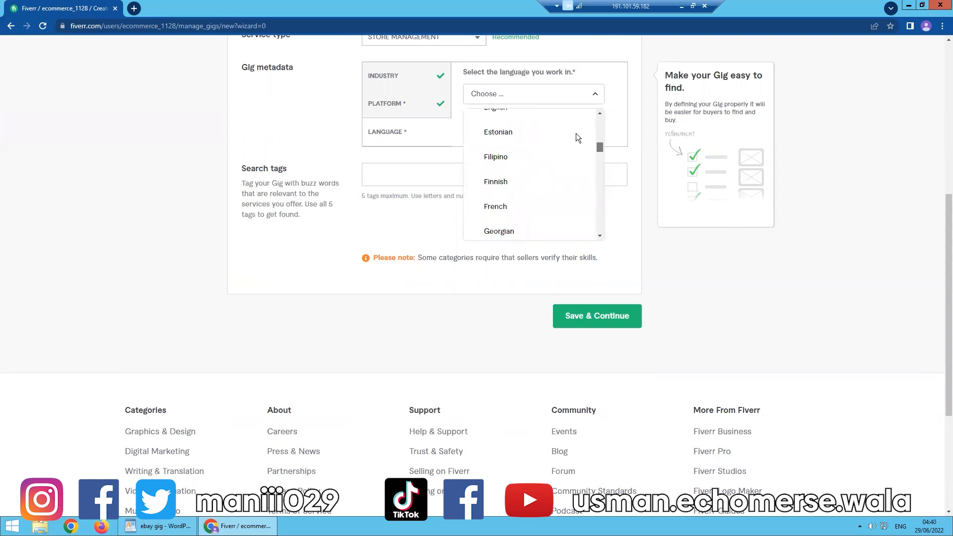
scroll(581, 138, down, 5)
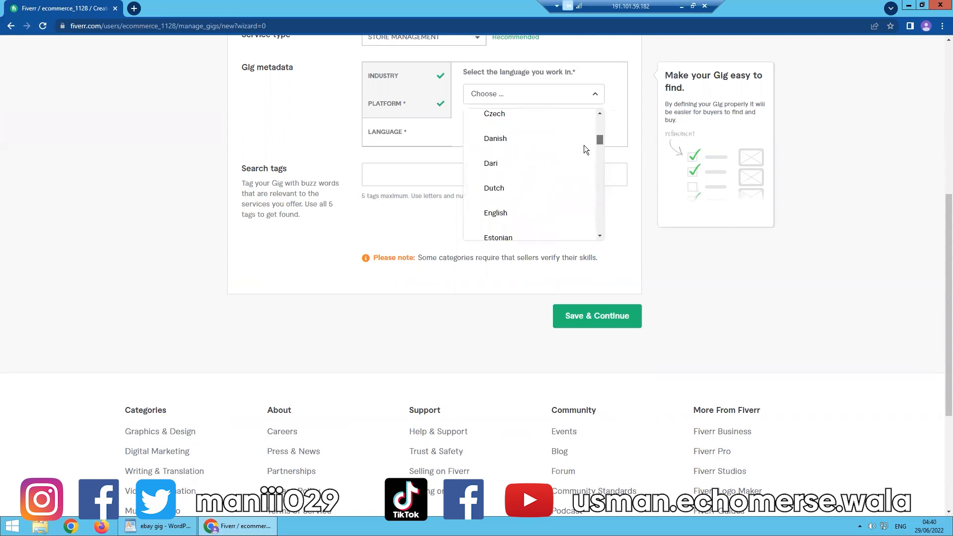
scroll(583, 148, down, 2)
scroll(571, 163, up, 3)
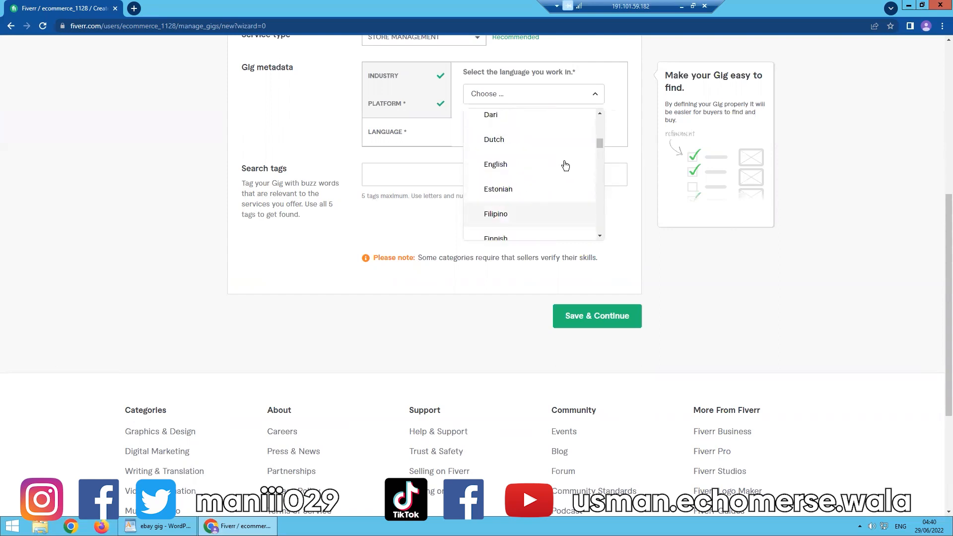
click(488, 171)
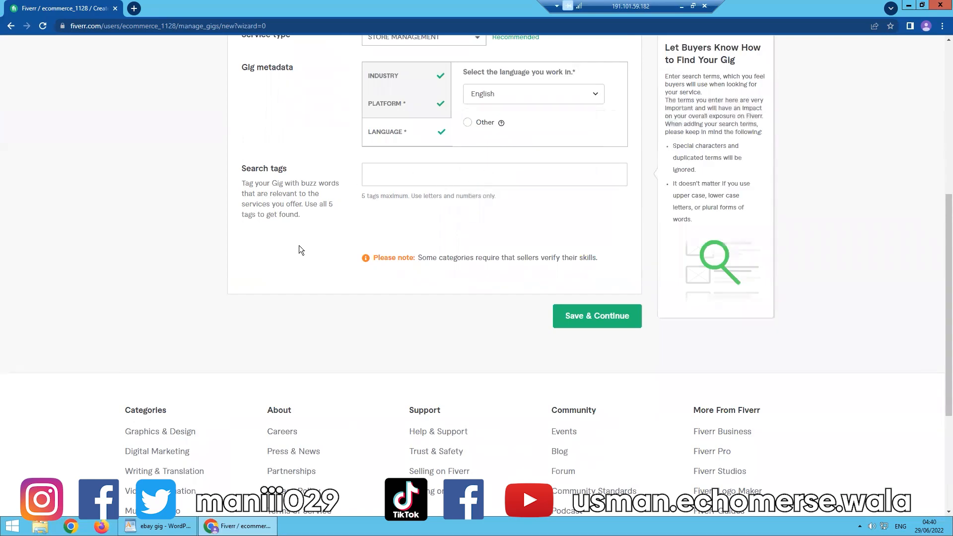
Switch to the incognito Chrome window and check the related tags of the "I will solve your ebay defects and bad feedback" gig.
scroll(300, 246, up, 4)
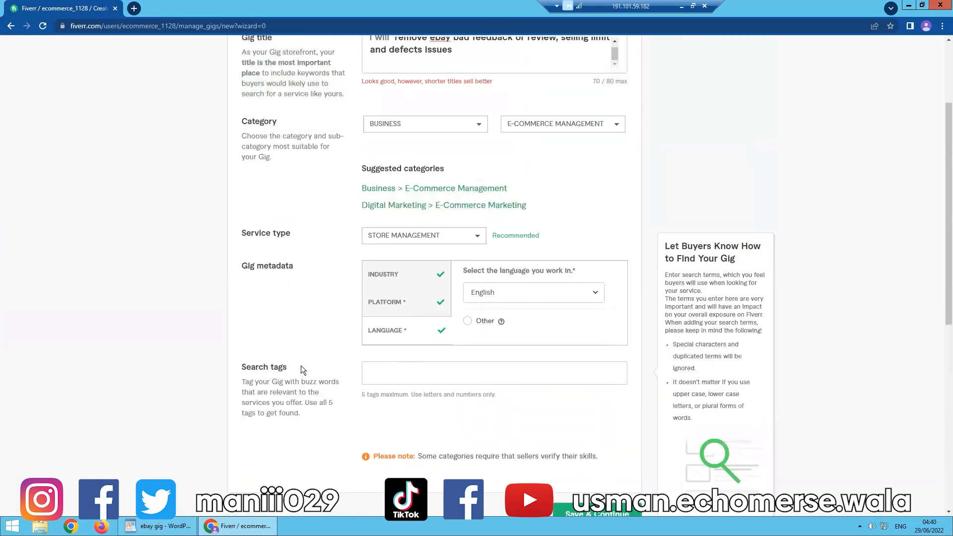
click(451, 379)
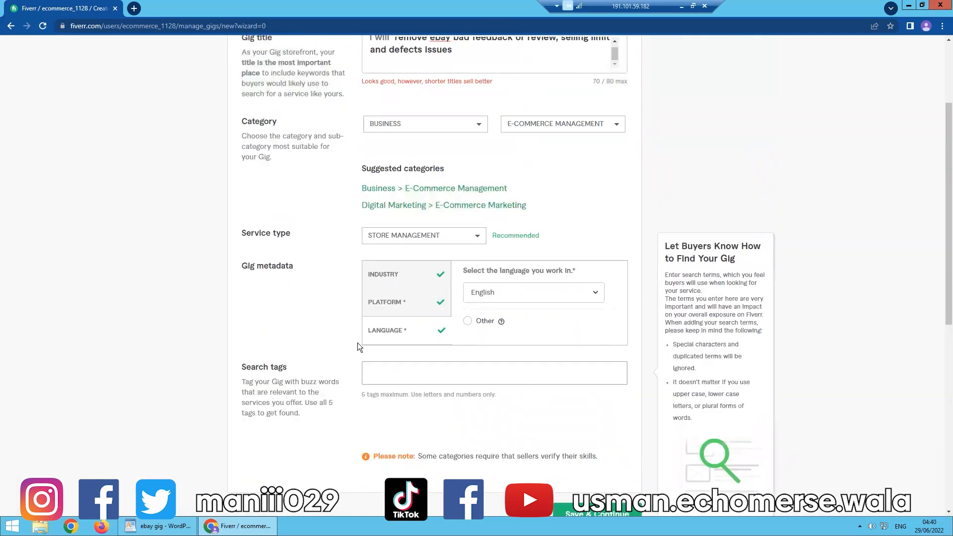
click(347, 325)
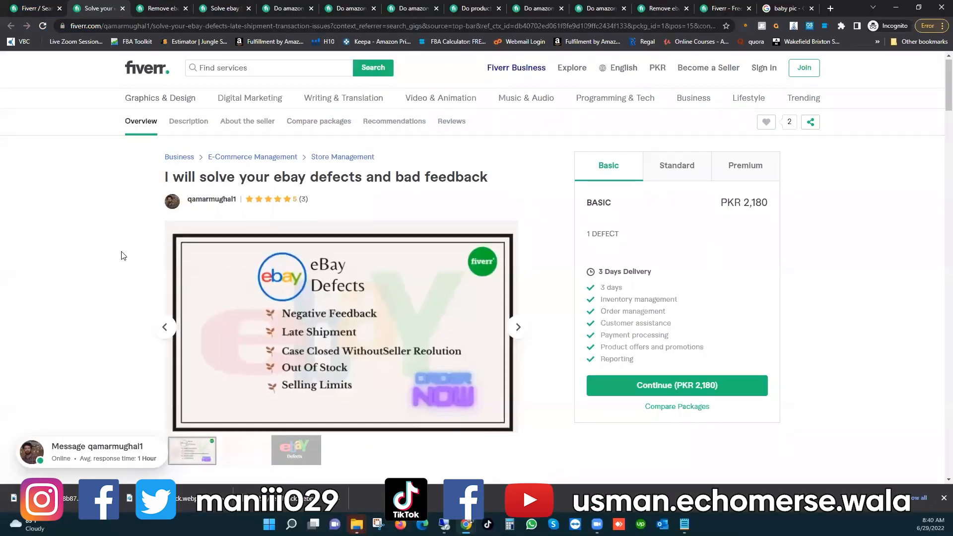
scroll(123, 256, down, 20)
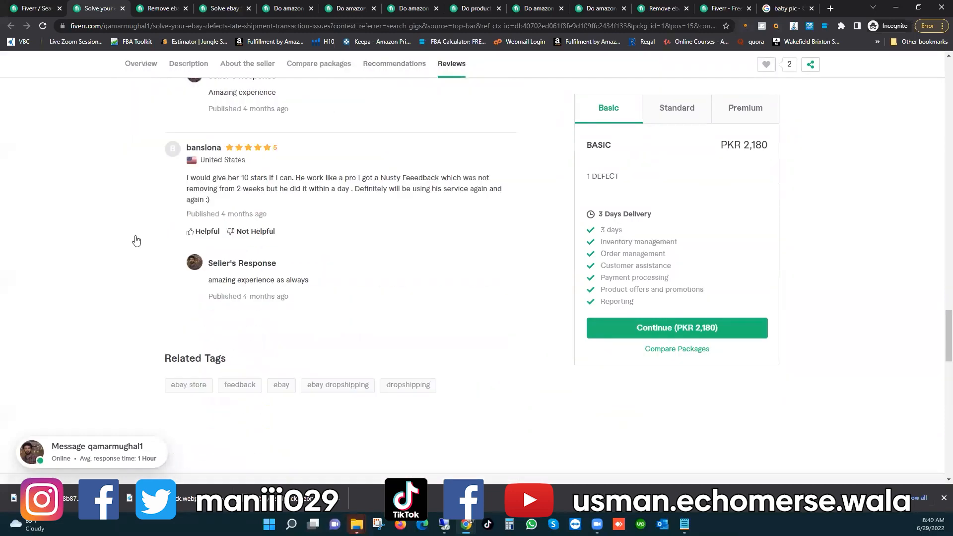
scroll(137, 240, down, 6)
scroll(205, 333, up, 5)
scroll(298, 357, down, 3)
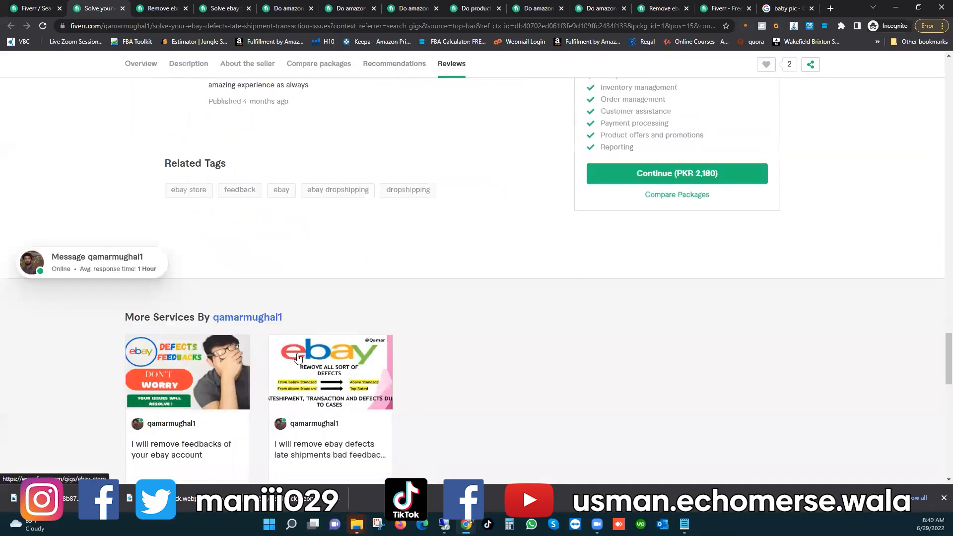
scroll(227, 275, up, 2)
drag(165, 255, 242, 256)
click(231, 329)
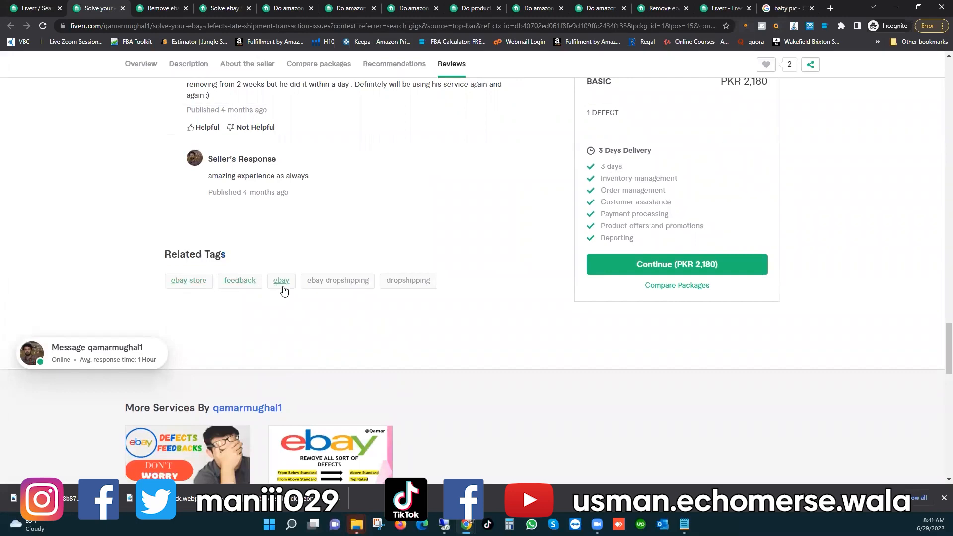
Check the related tags of the competing gig for removing eBay defects and bad feedbacks.
click(172, 7)
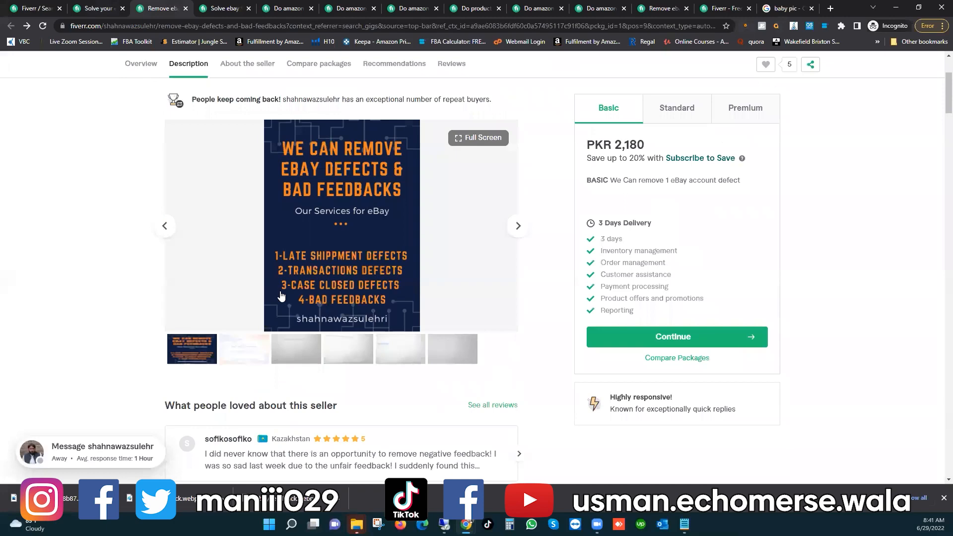
scroll(280, 295, down, 18)
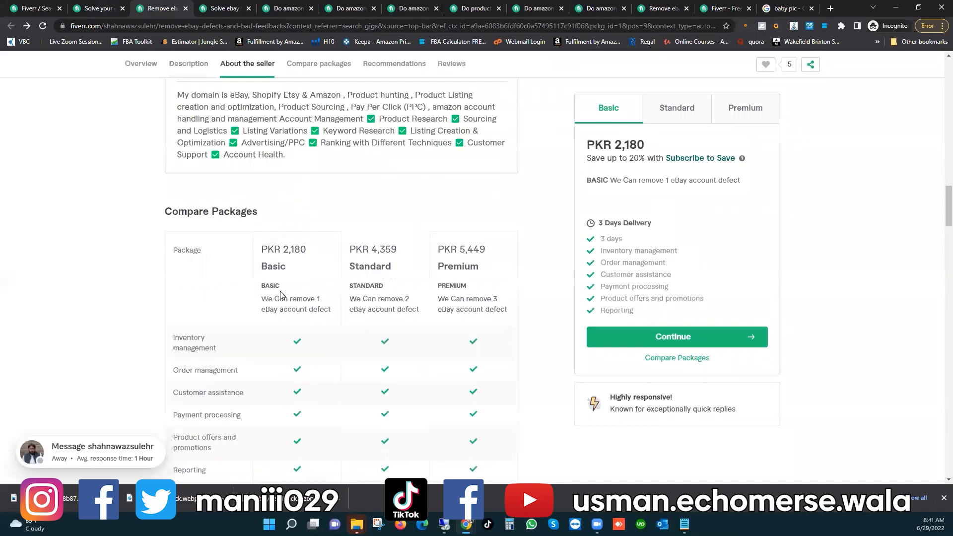
scroll(280, 295, down, 15)
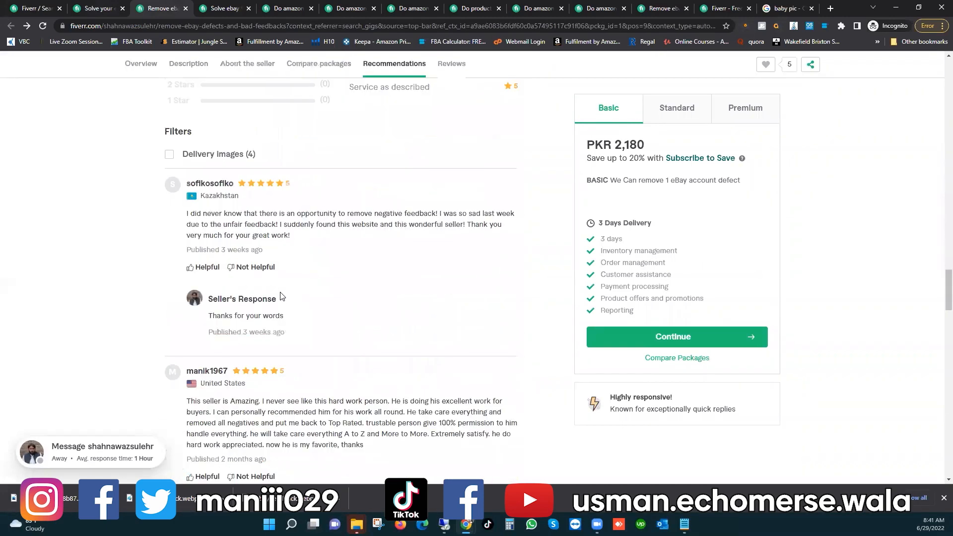
scroll(281, 296, down, 5)
scroll(293, 333, up, 4)
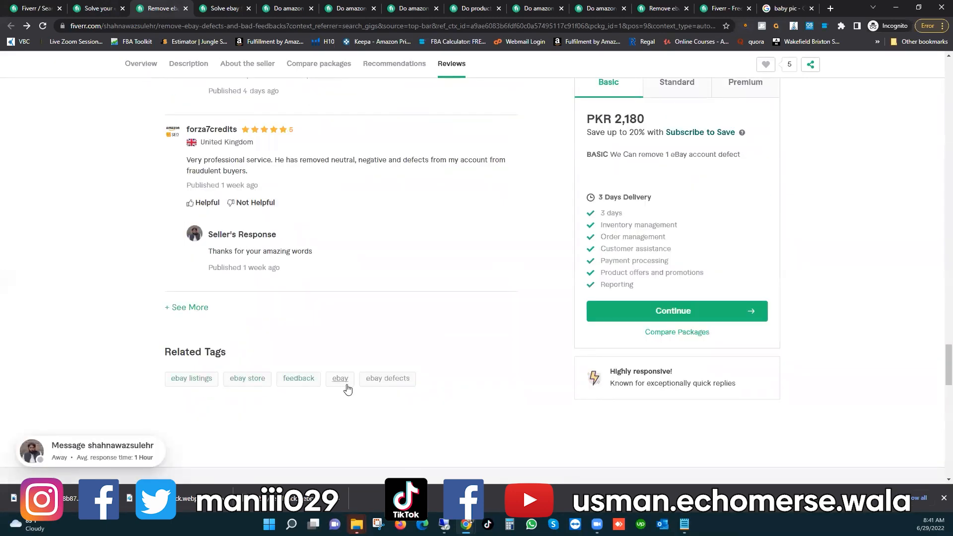
Check the related tags of the gig for solving eBay feedback and selling limit issues, and recheck the two other competing eBay gigs.
click(222, 6)
scroll(114, 195, down, 20)
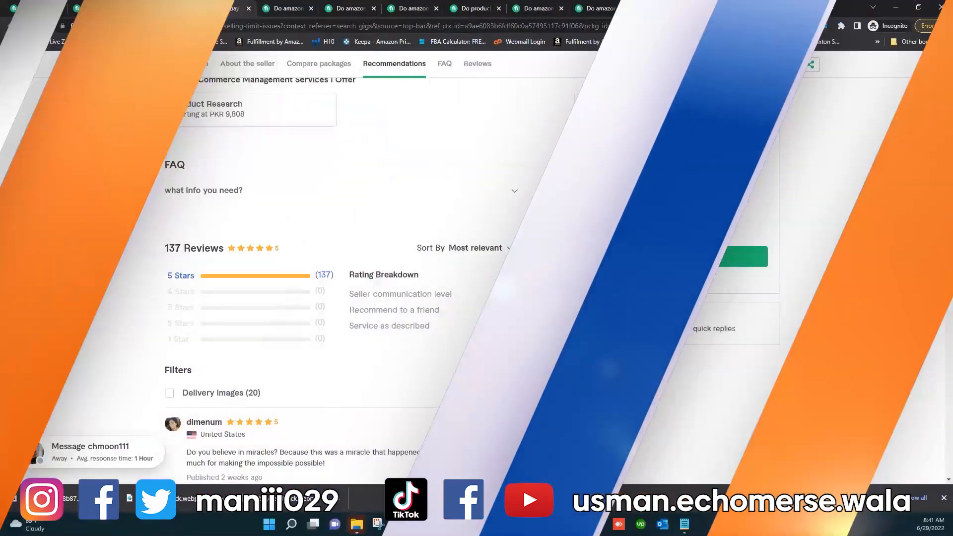
scroll(124, 200, down, 10)
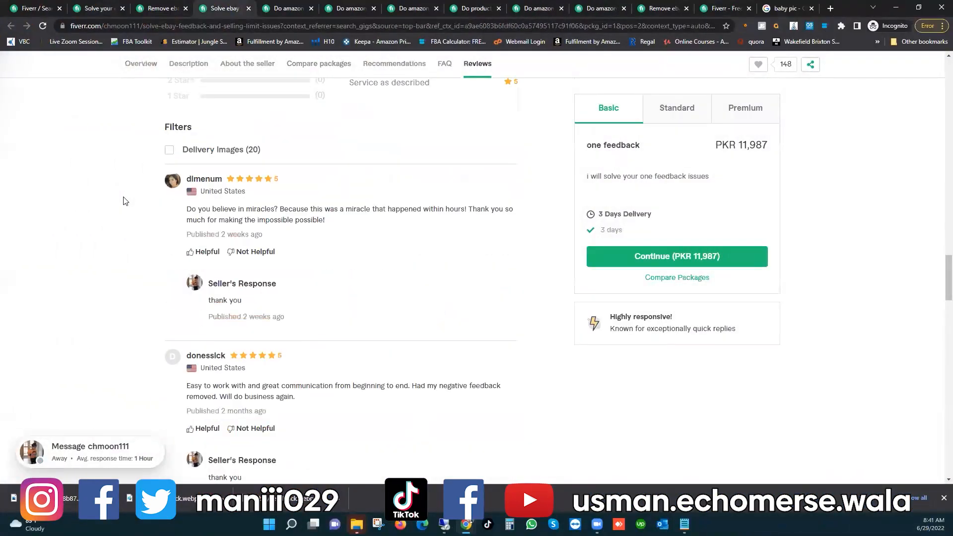
scroll(125, 204, down, 10)
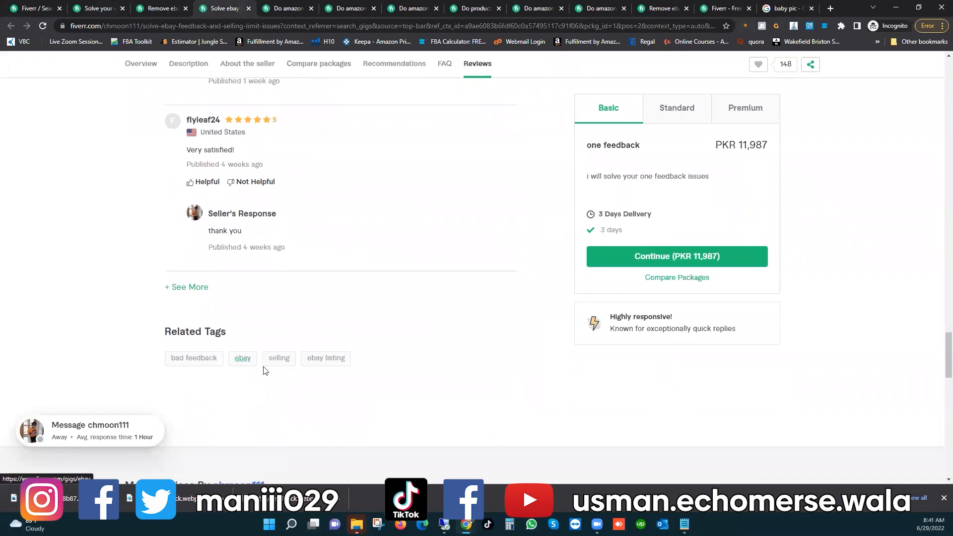
click(155, 6)
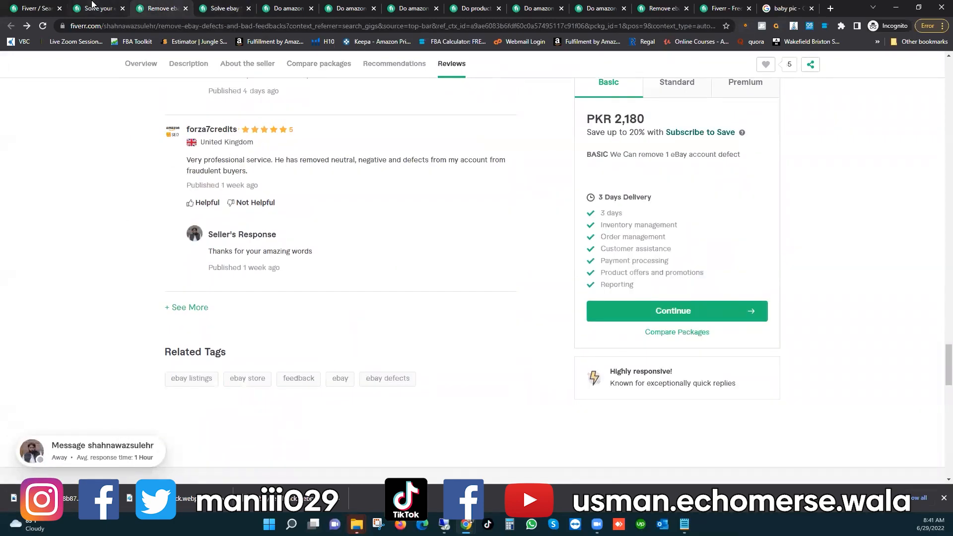
click(97, 8)
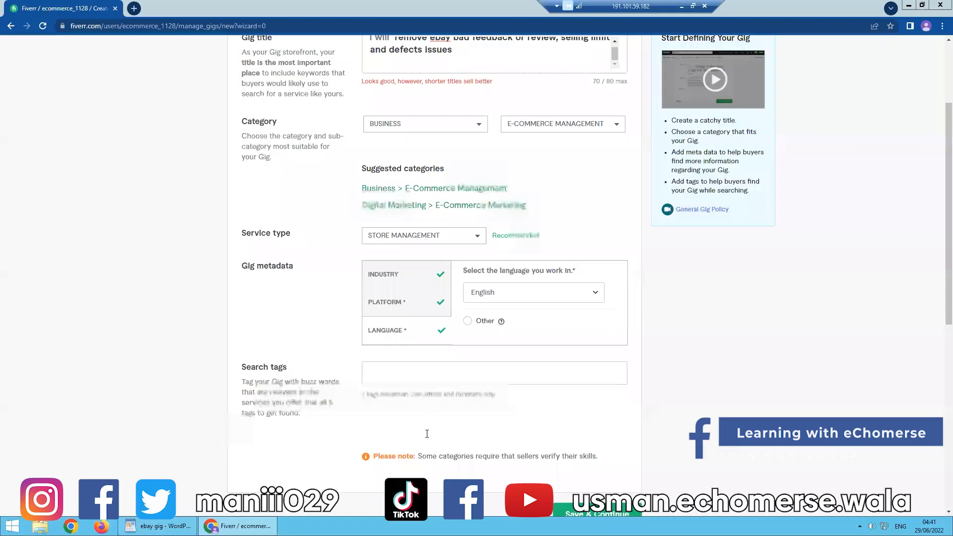
Return to the gig form in the remote desktop and add the search tags "ebay", "ebay listing" and "feedback".
text(ebay)
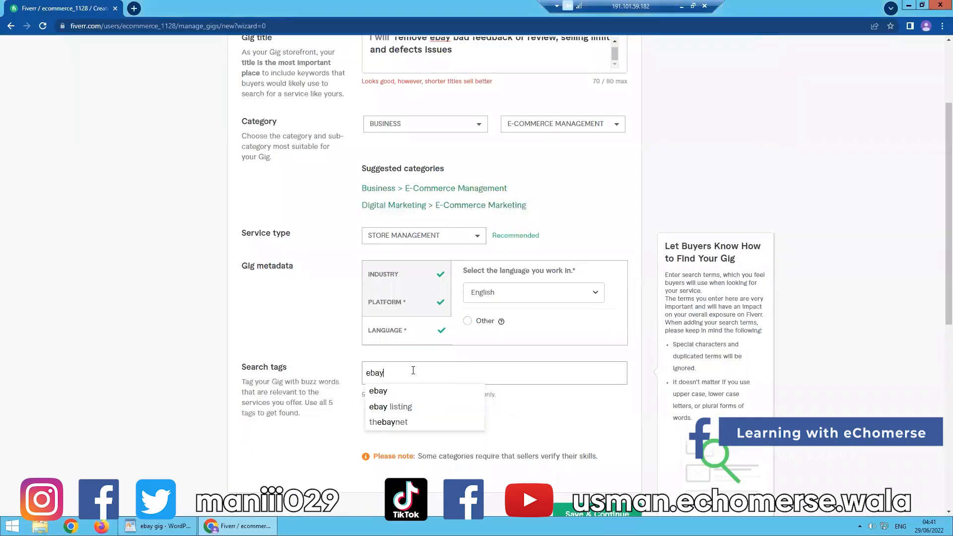
click(375, 393)
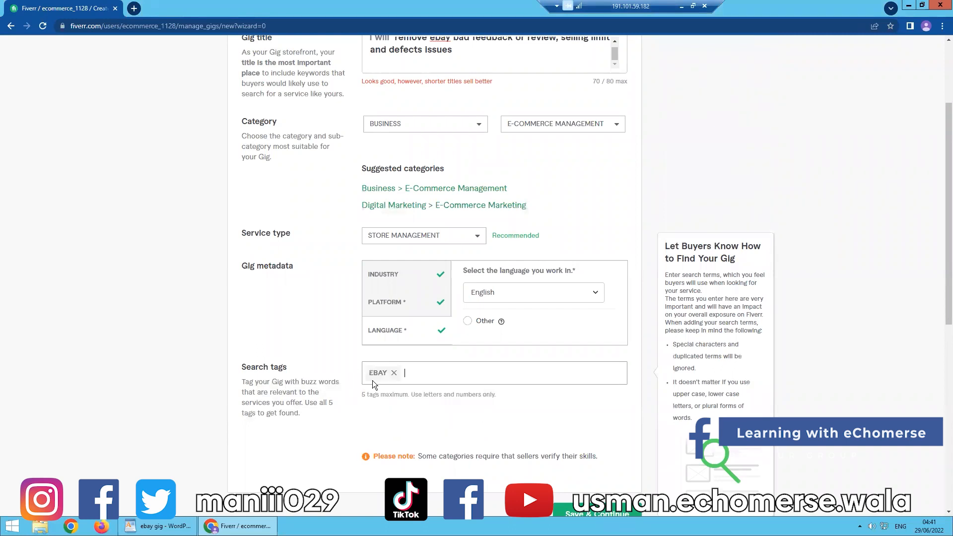
text(ebay)
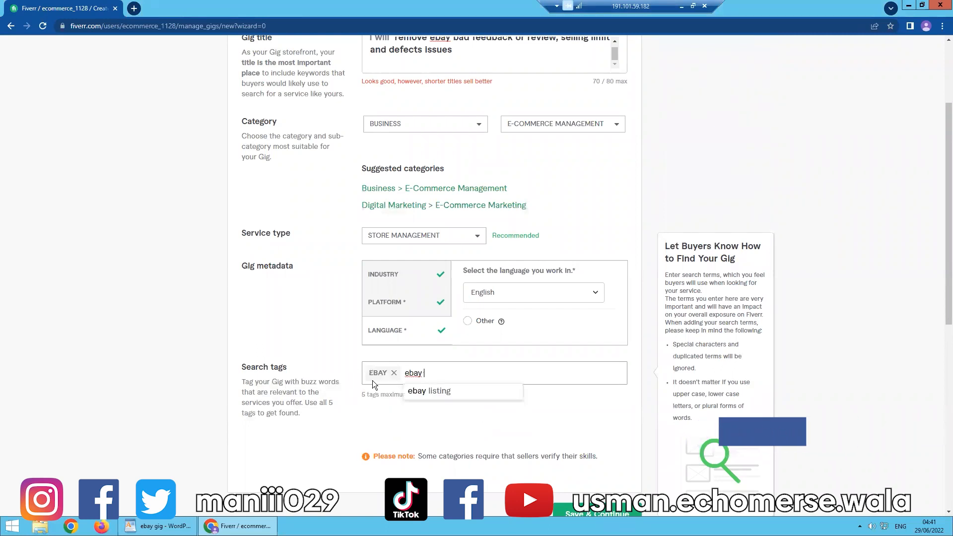
click(419, 390)
text(feedback)
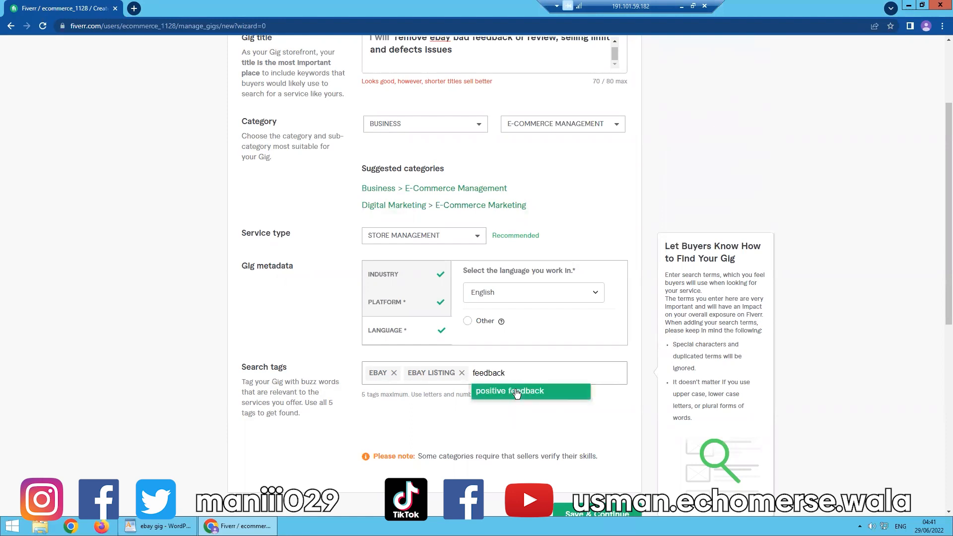
key(Return)
Add "bad feedback" and "ebay negative" to the gig's search tags.
text(bad feedb)
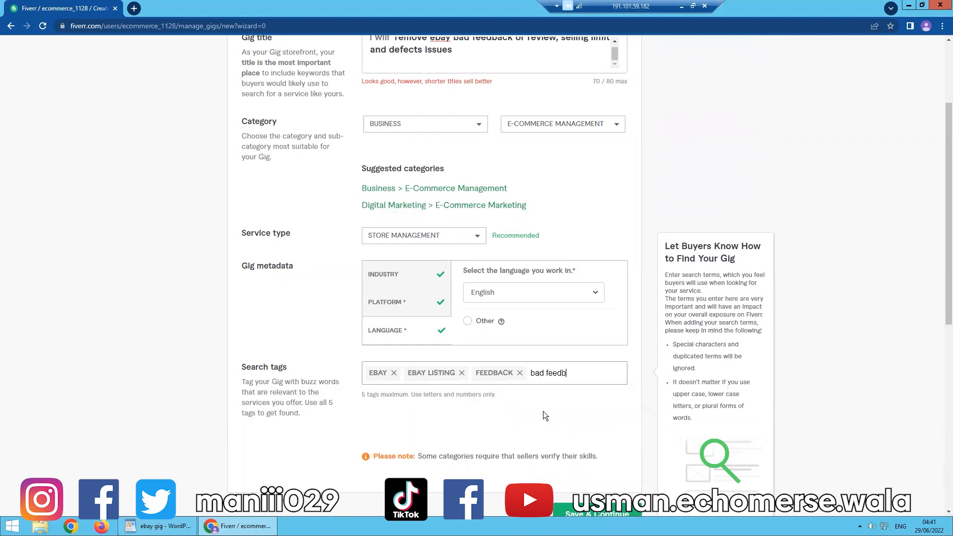
text(ack)
key(Return)
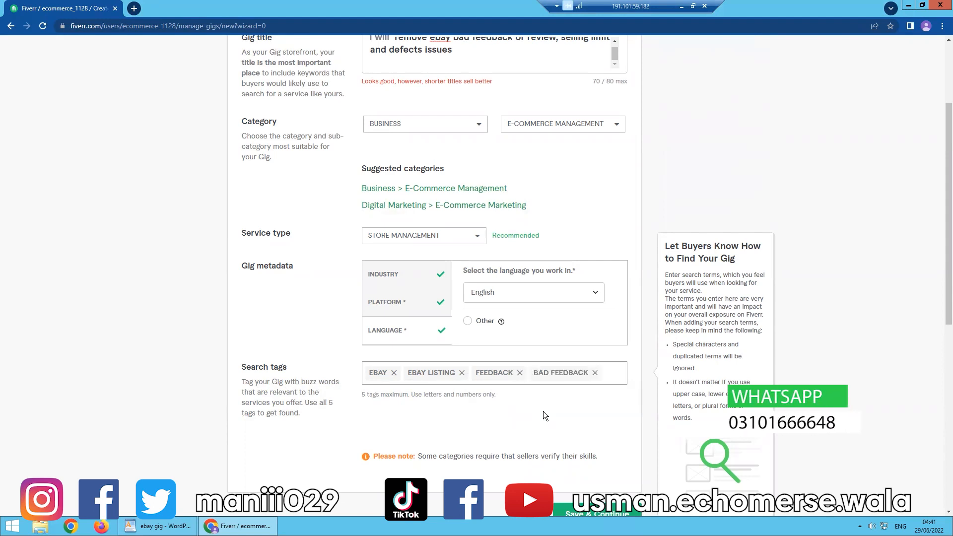
text(ebay ne)
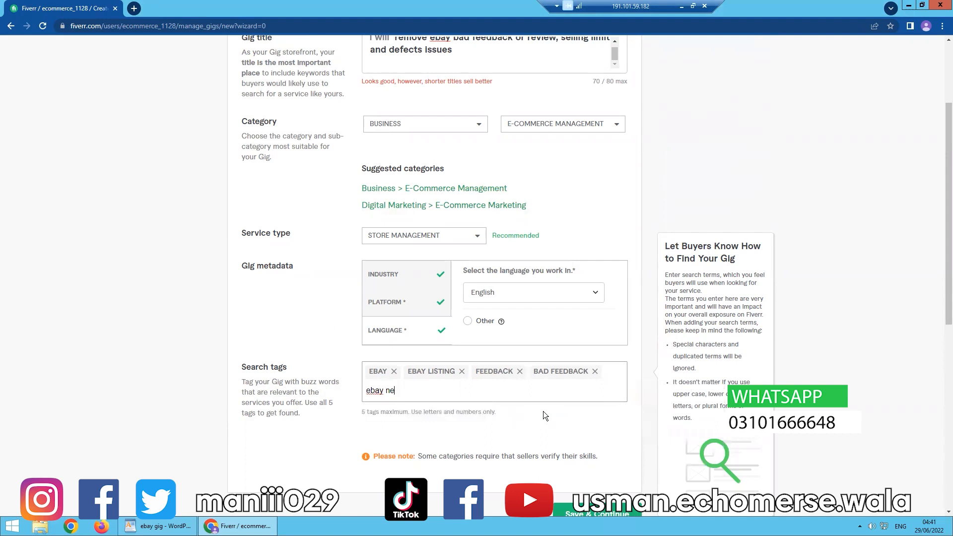
text(gative)
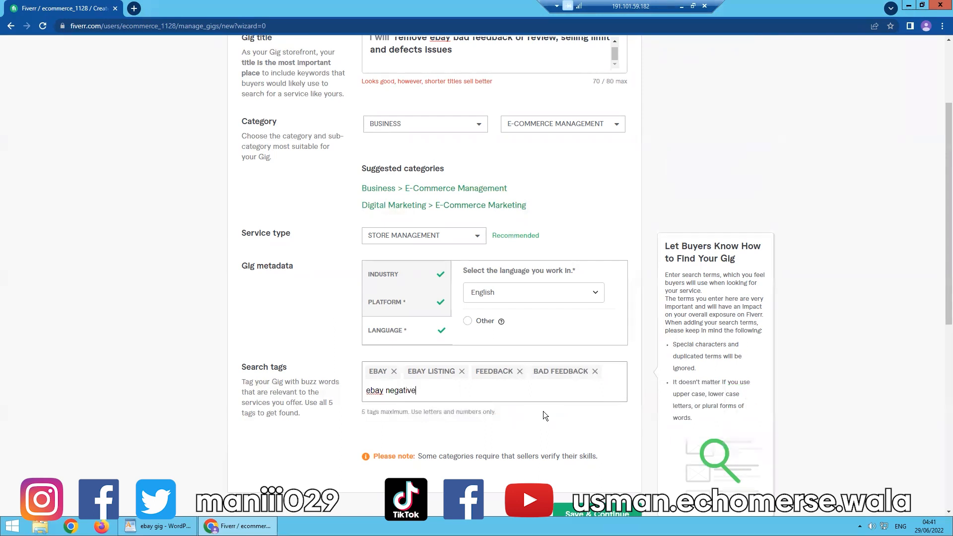
key(Return)
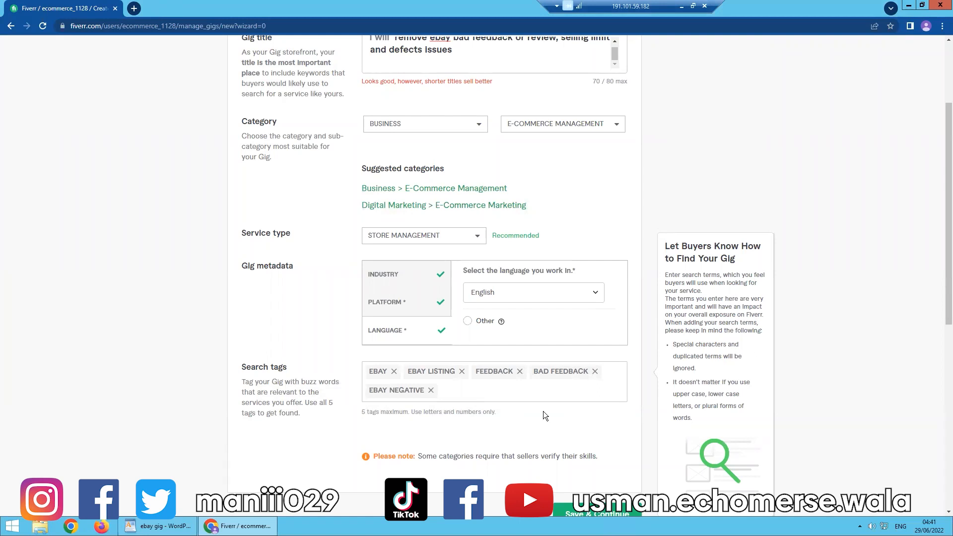
Replace the "ebay listing" search tag with "bad review".
click(462, 371)
click(619, 377)
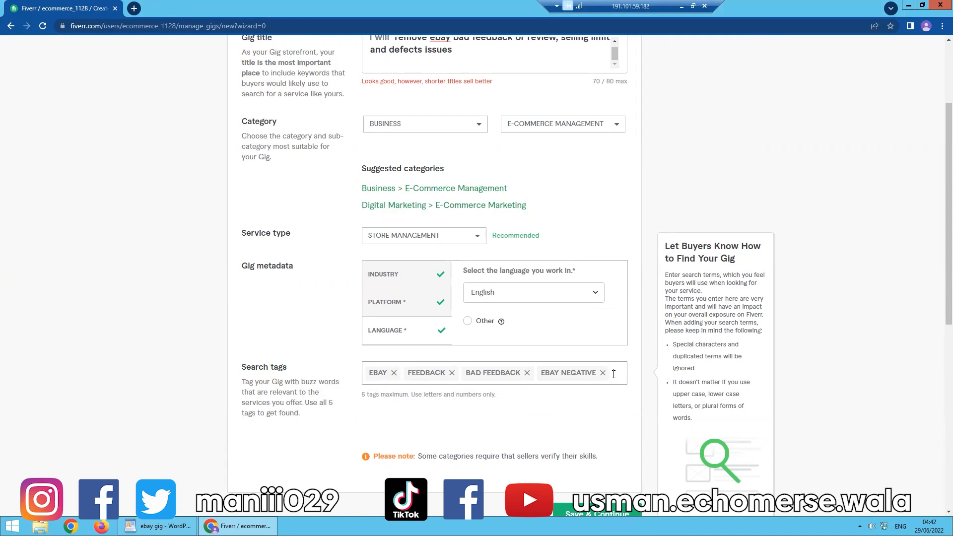
text(bad revci)
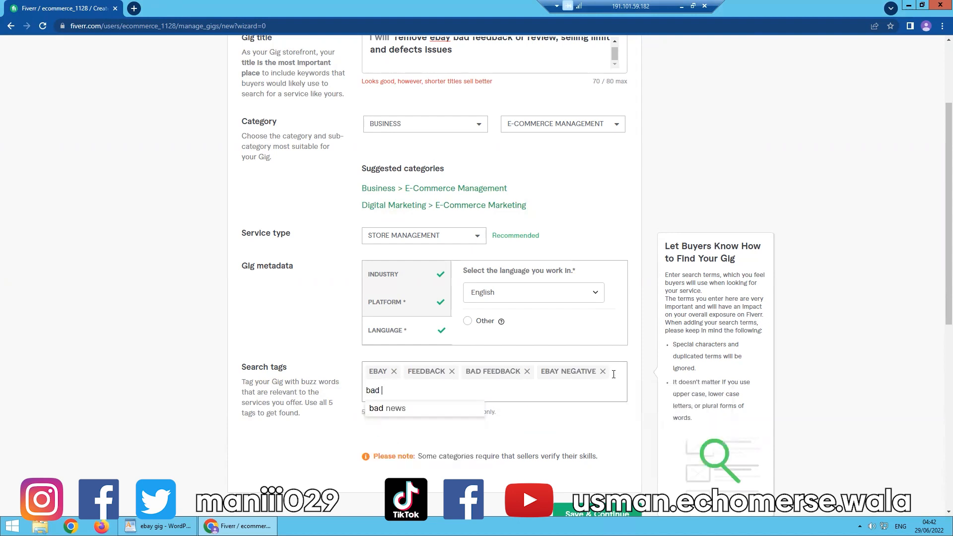
key(BackSpace)
text(iew)
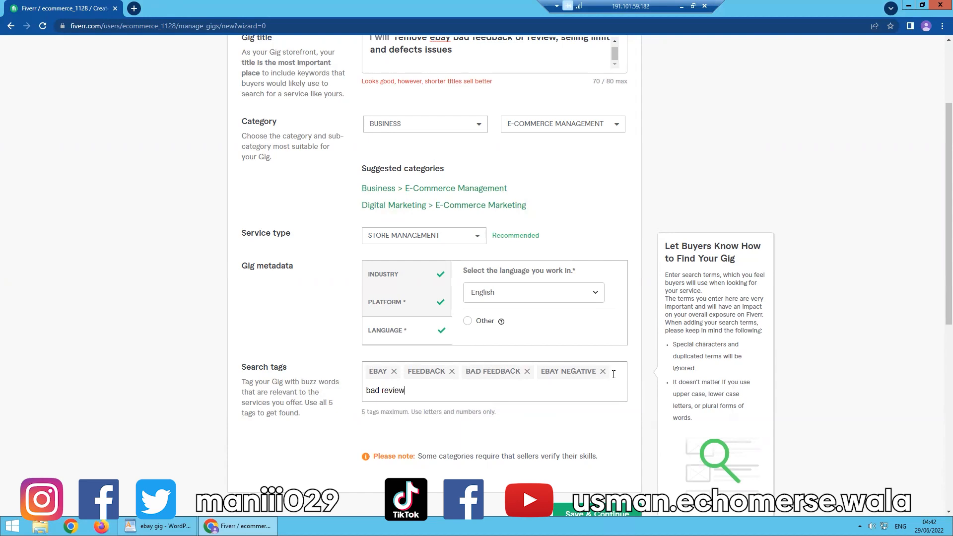
key(Return)
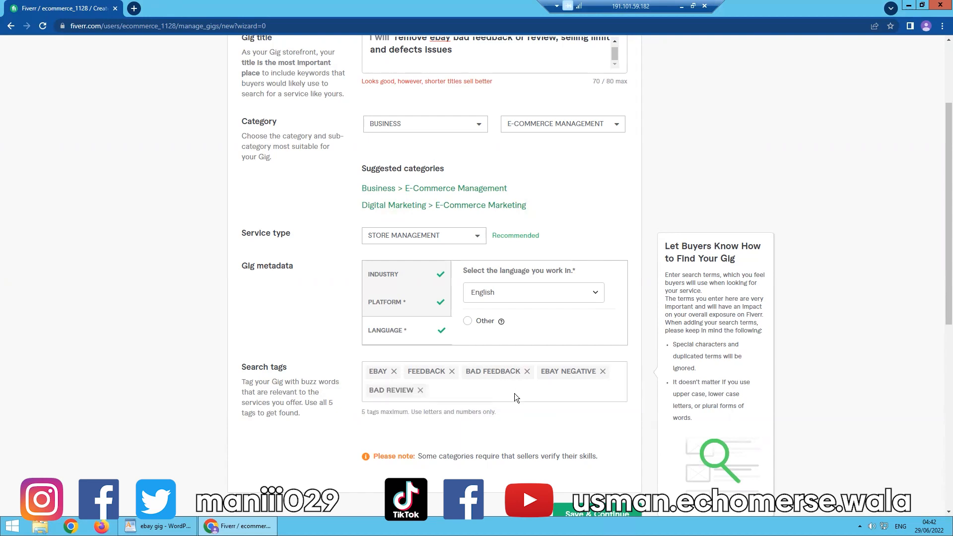
Review the completed Overview page, save it and continue to the Pricing page.
scroll(516, 397, down, 4)
scroll(505, 310, up, 5)
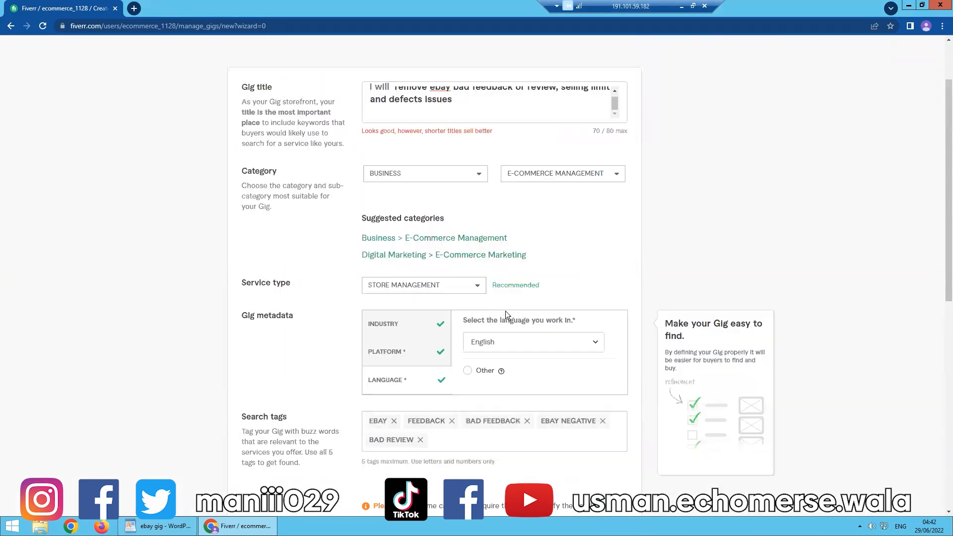
scroll(505, 311, up, 2)
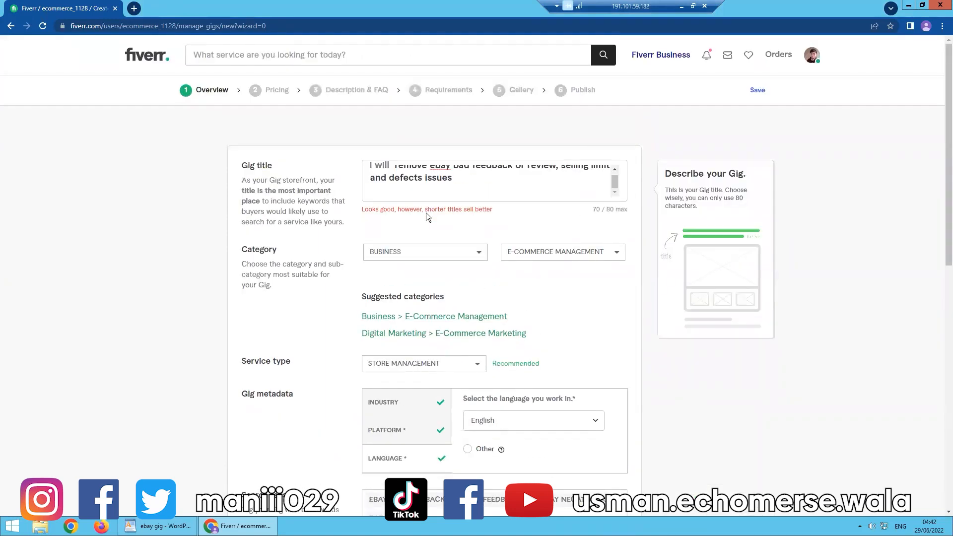
scroll(426, 211, down, 9)
scroll(460, 304, up, 5)
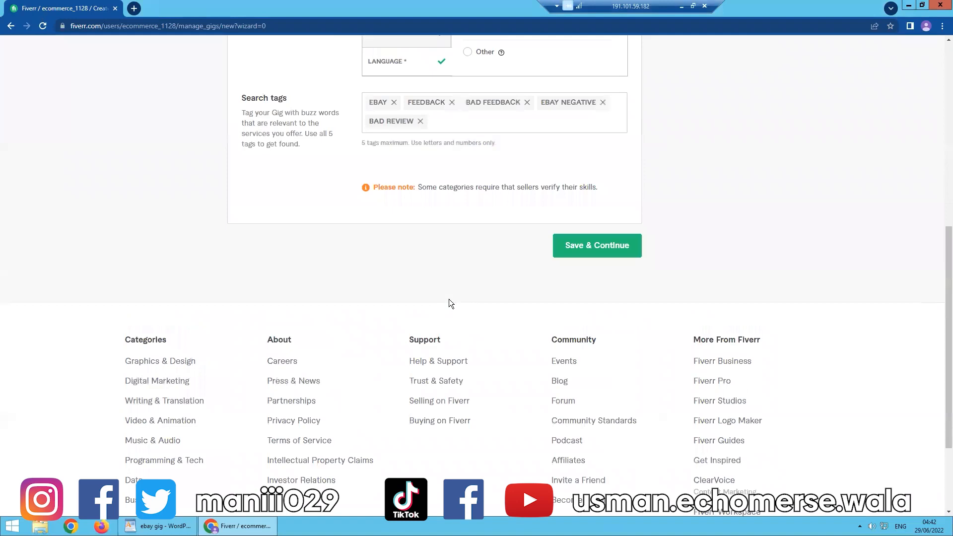
scroll(467, 291, up, 5)
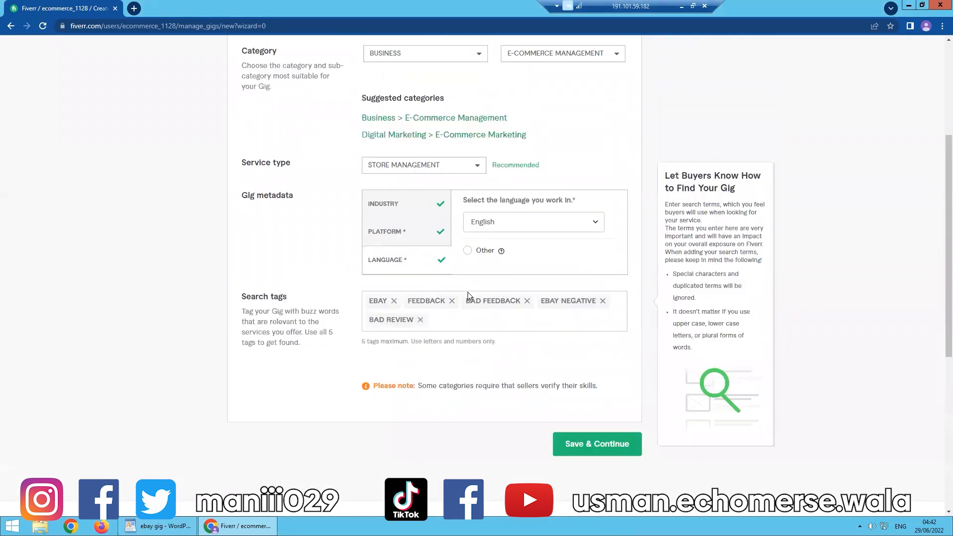
scroll(475, 305, down, 6)
scroll(504, 339, down, 1)
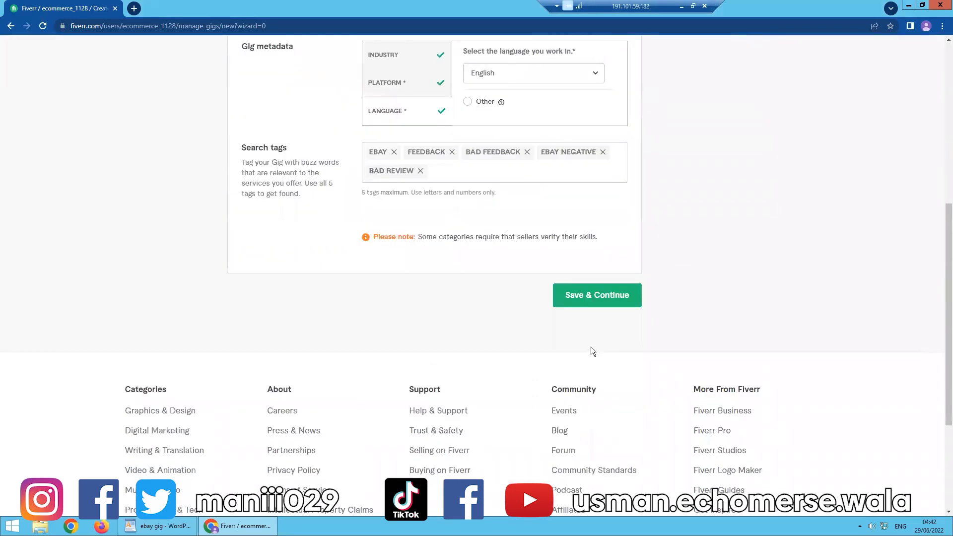
click(584, 308)
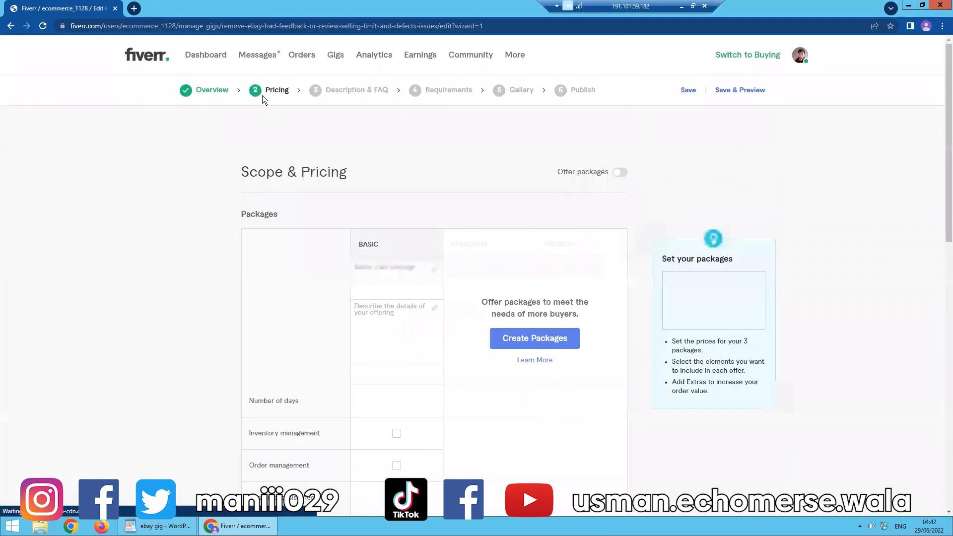
Reopen the gig's Overview page and examine the gig title, its title hint and its wording in the page address.
click(206, 93)
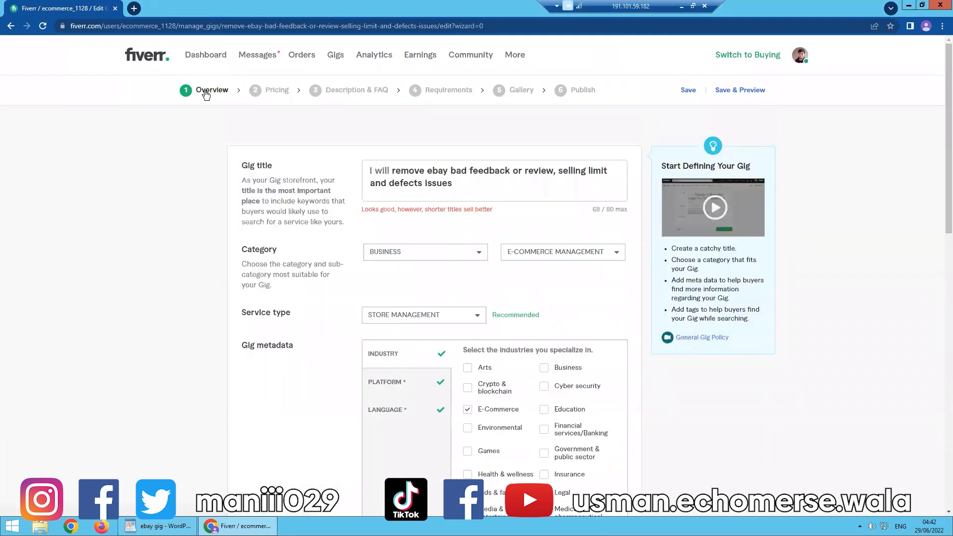
drag(468, 189, 348, 152)
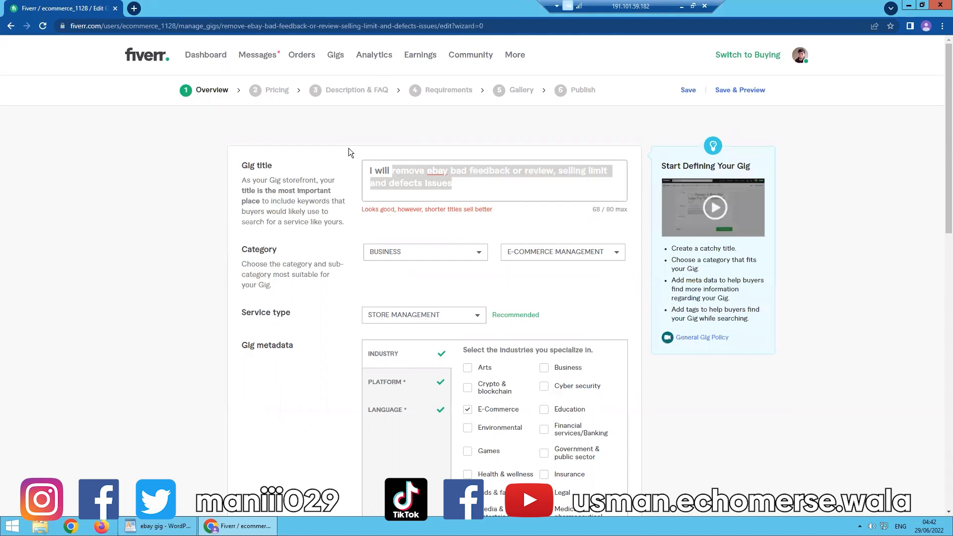
click(192, 26)
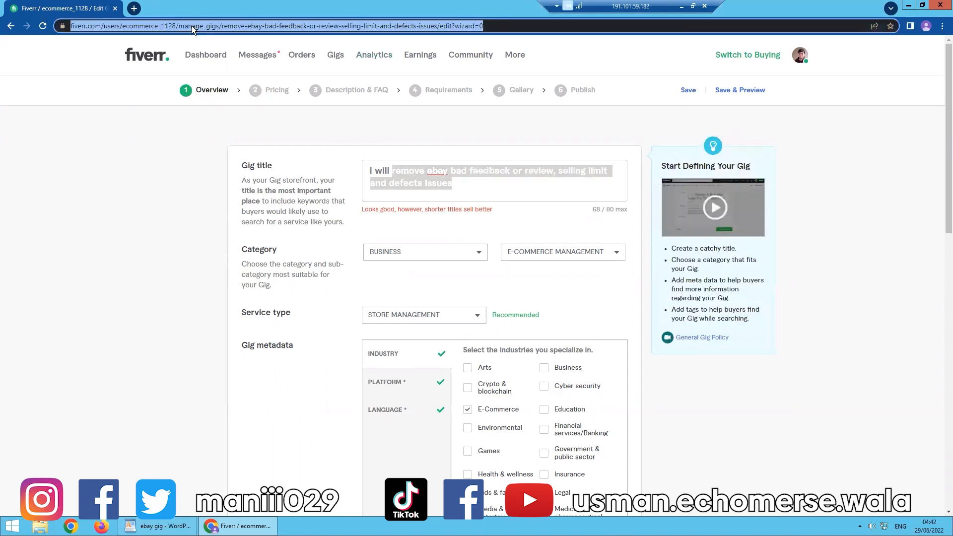
click(146, 184)
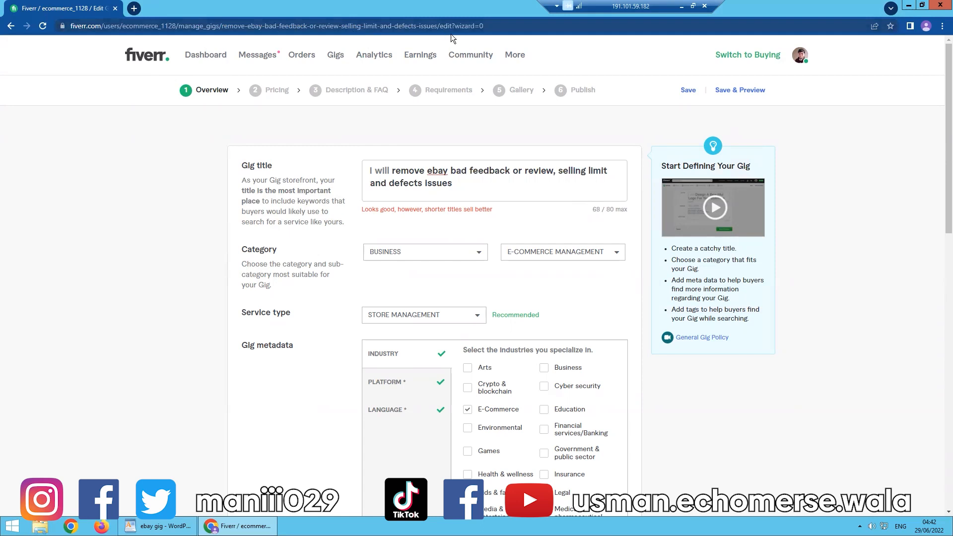
click(420, 182)
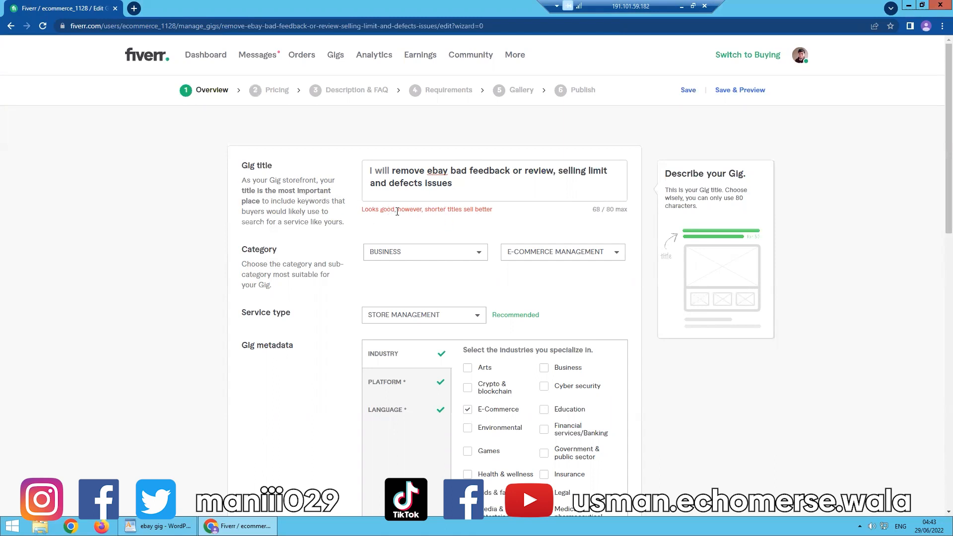
drag(380, 210, 413, 210)
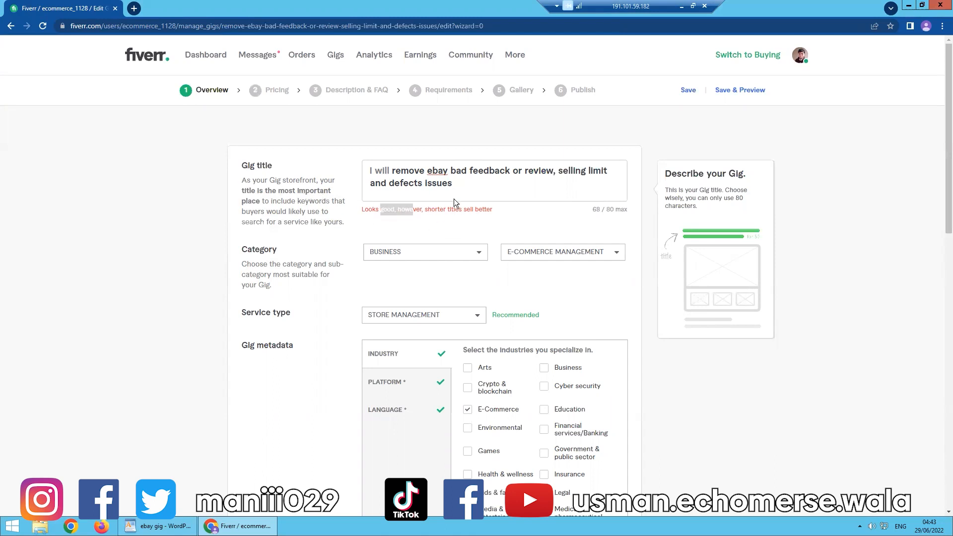
click(415, 170)
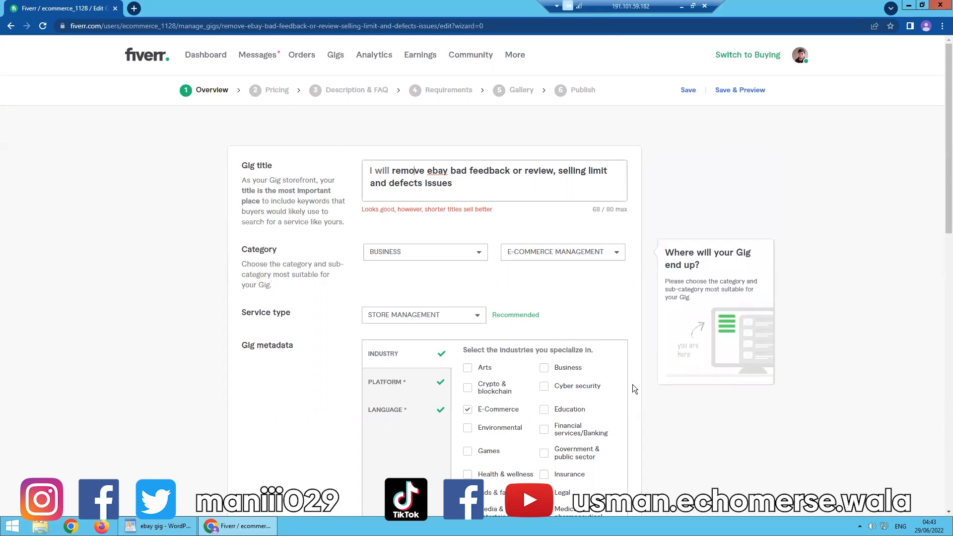
scroll(632, 384, down, 14)
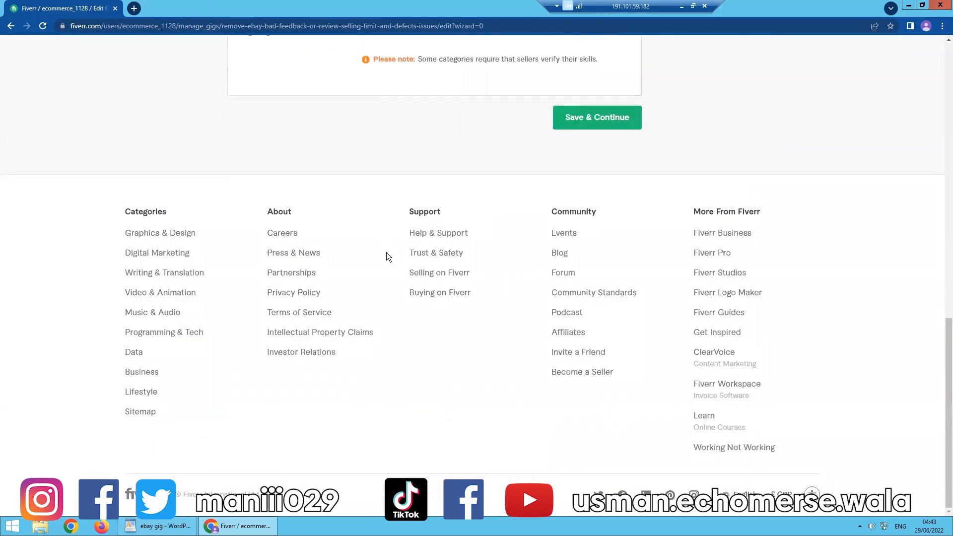
scroll(398, 258, up, 15)
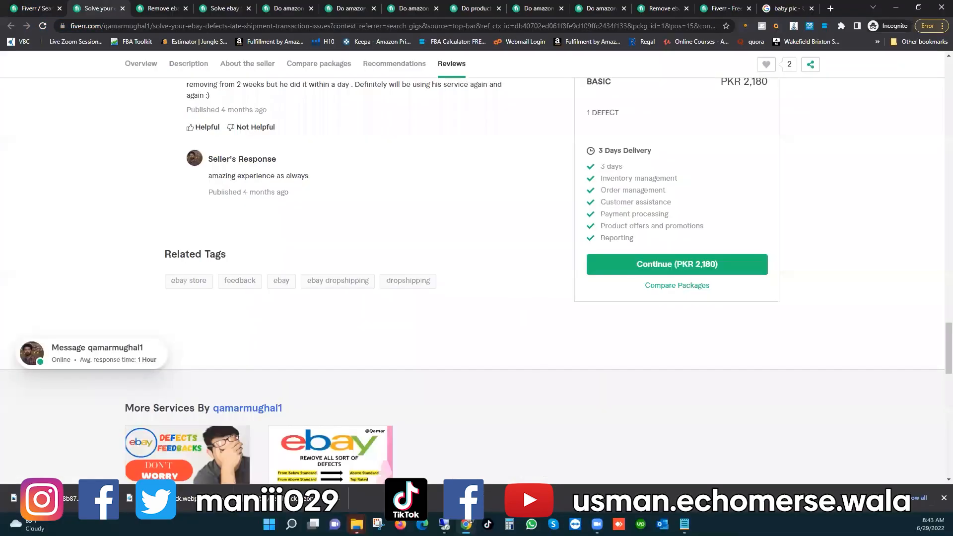
Open the competitor gig "I will remove ebay defects and bad feedbacks" and compare its title with the wording in its page address.
click(161, 8)
scroll(206, 167, up, 8)
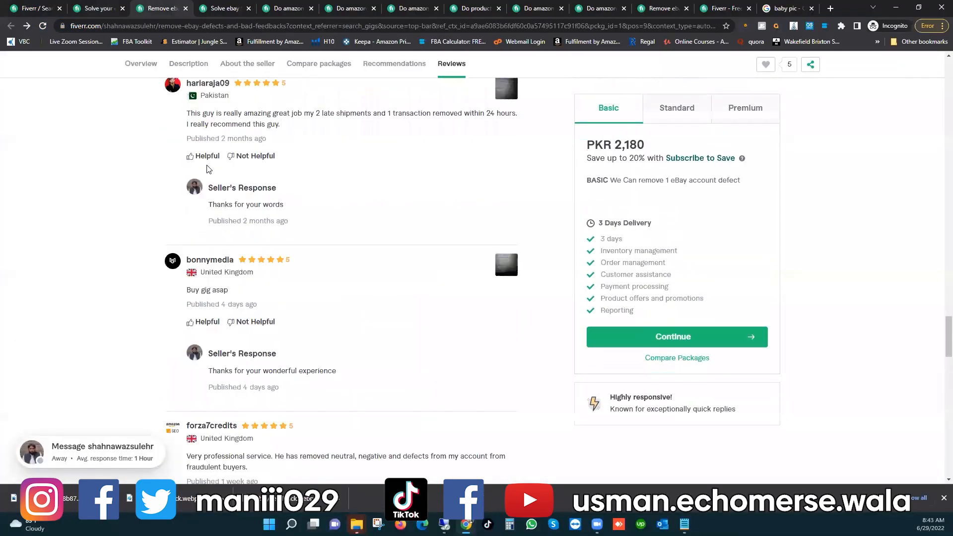
scroll(206, 167, up, 15)
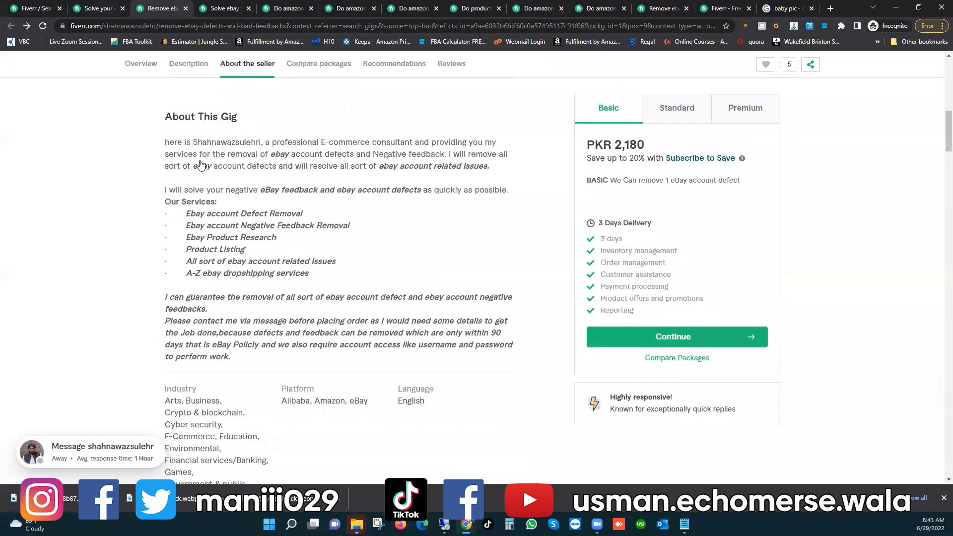
scroll(200, 160, up, 1)
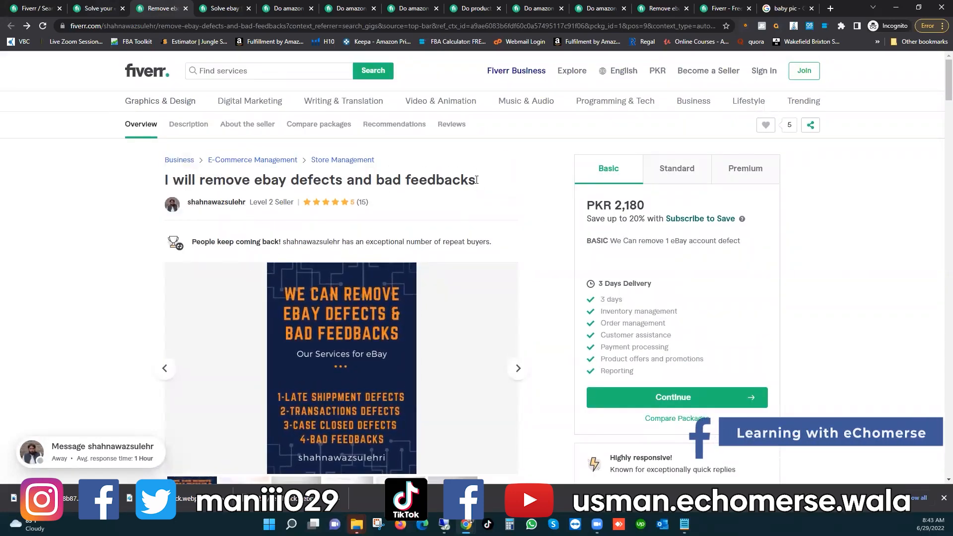
drag(456, 182, 149, 180)
click(215, 174)
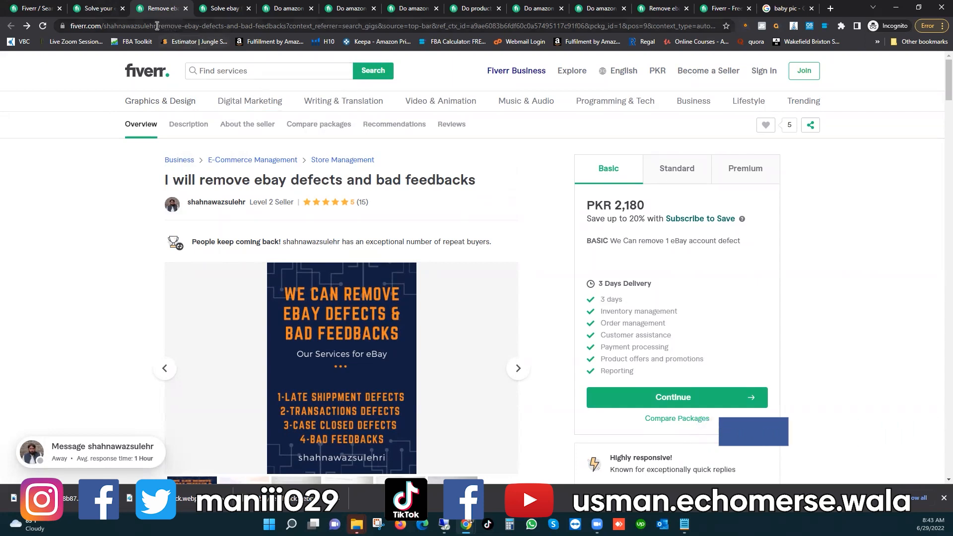
drag(160, 26, 287, 34)
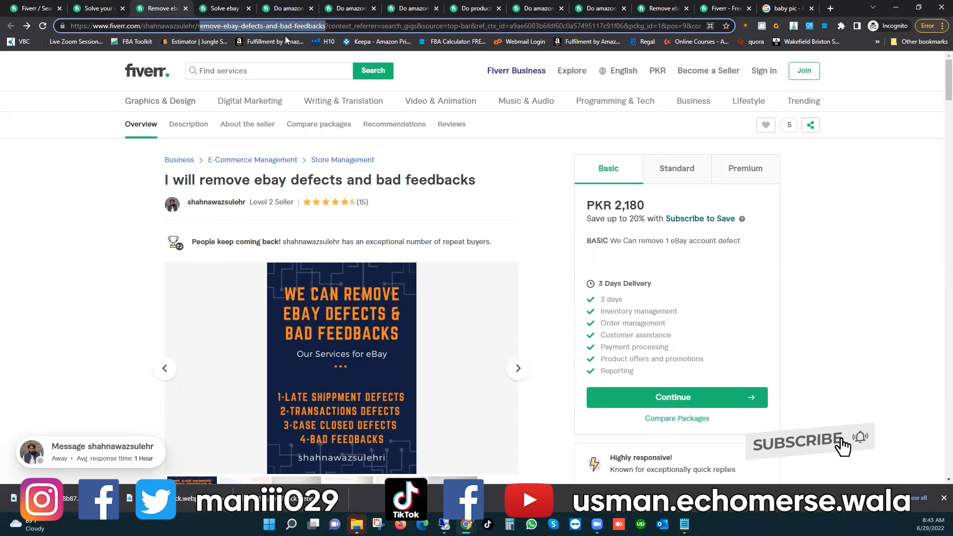
Go back to the "ebay feedback" search results and examine the titles of the competing gigs.
click(91, 8)
click(24, 8)
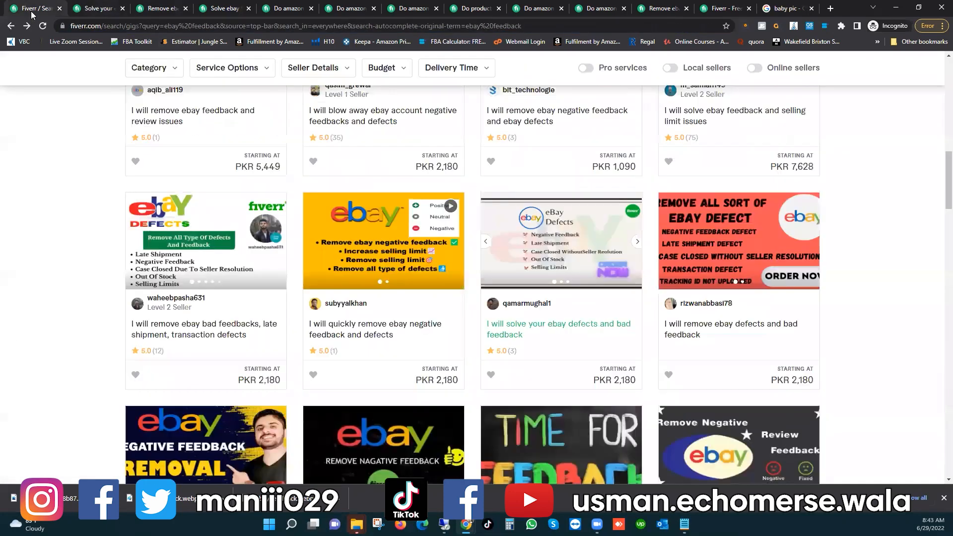
scroll(90, 351, up, 5)
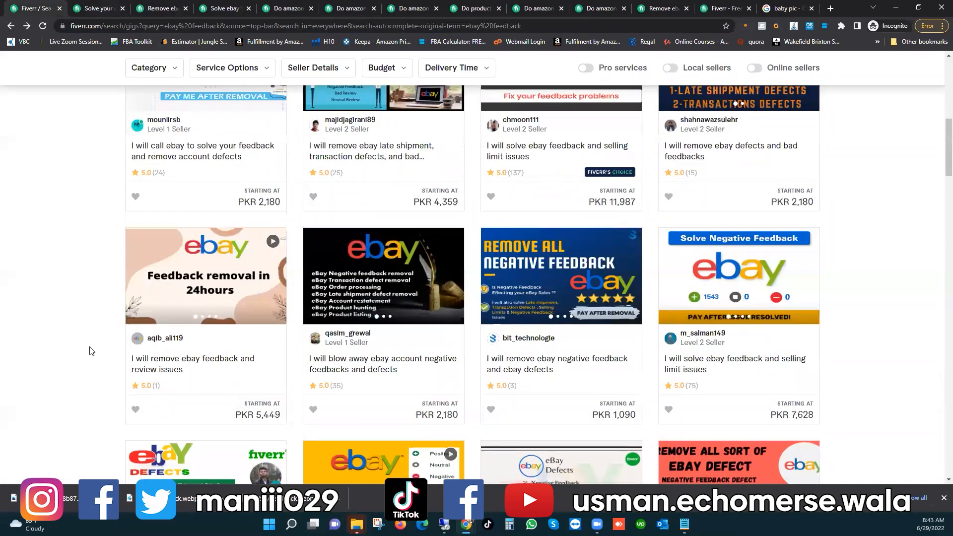
scroll(89, 351, up, 2)
scroll(89, 351, up, 1)
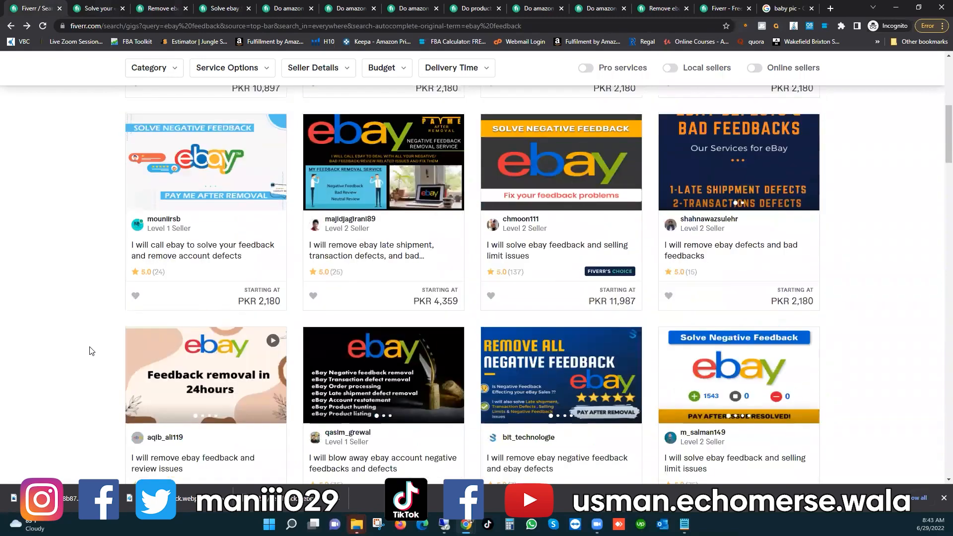
scroll(89, 351, down, 5)
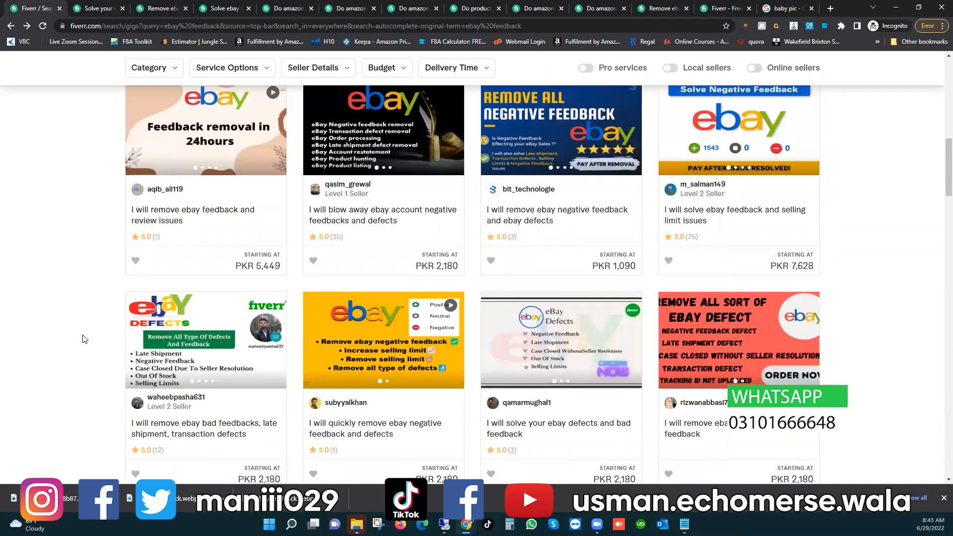
scroll(84, 339, down, 2)
scroll(85, 339, down, 5)
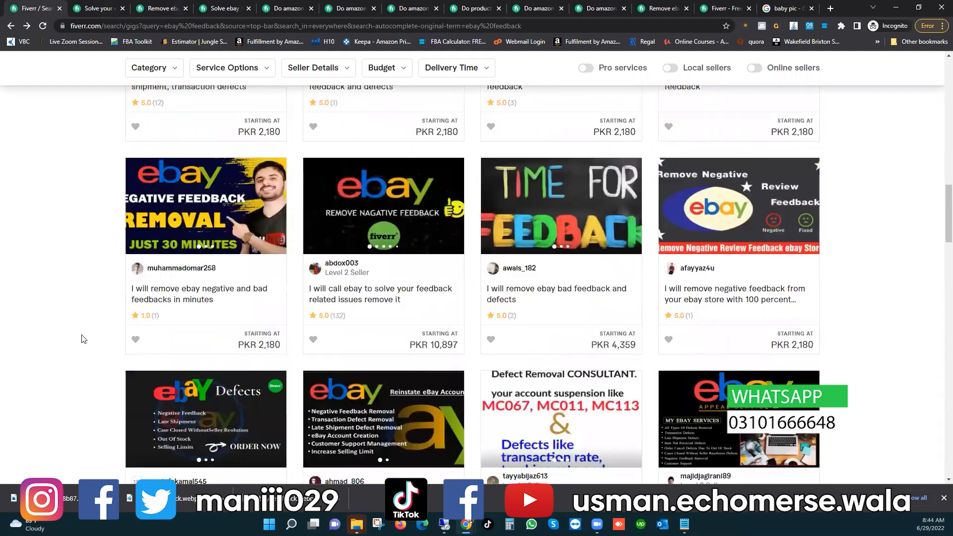
scroll(95, 341, down, 5)
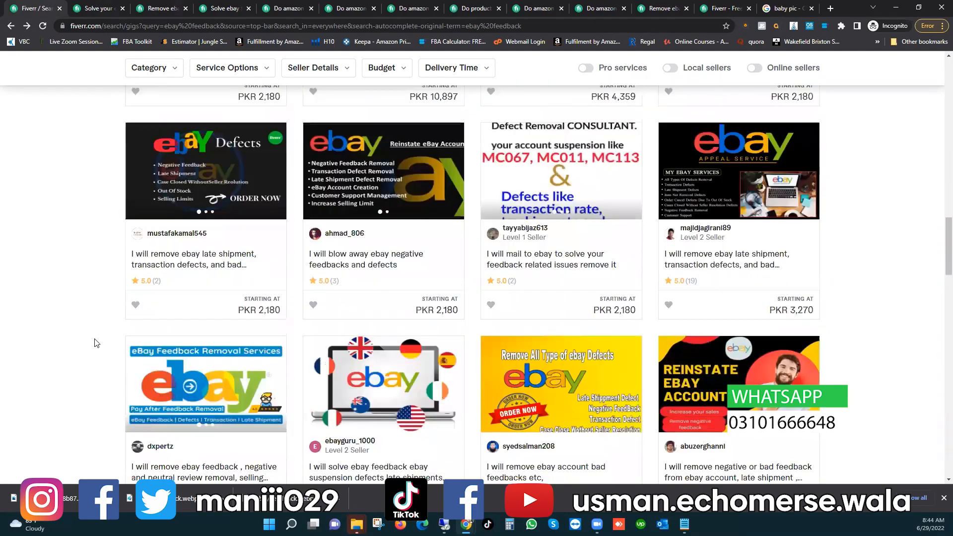
scroll(97, 345, up, 6)
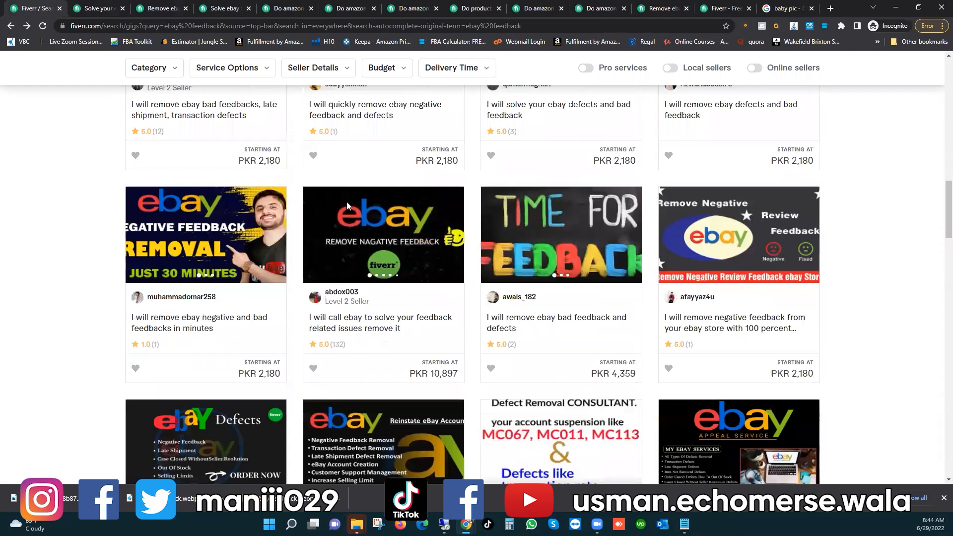
Open the gig "I will call ebay to solve your feedback related issues remove it" and compare its page address with its title.
click(359, 343)
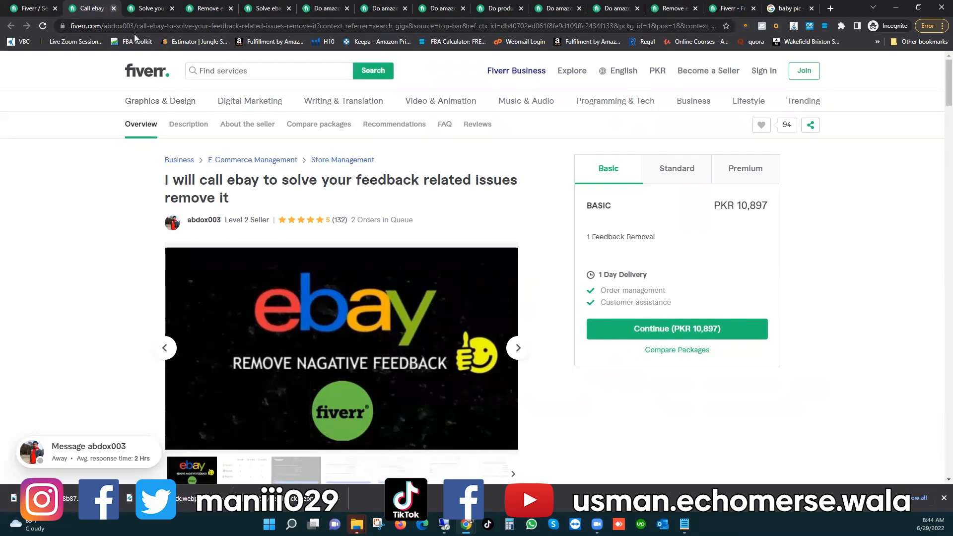
drag(138, 28, 314, 29)
click(253, 180)
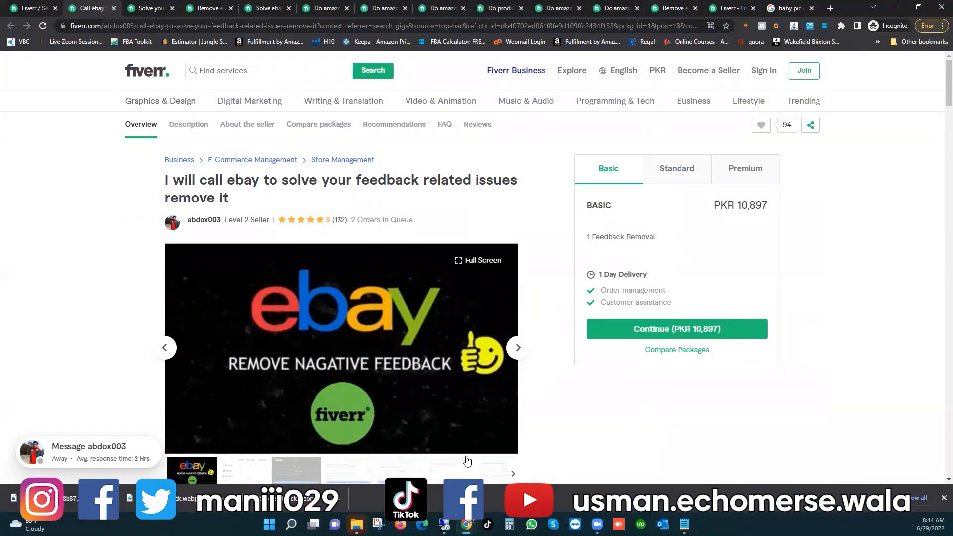
Switch back to the gig editor on the remote desktop, continue from Overview to Pricing and enable the Basic, Standard and Premium packages.
click(444, 524)
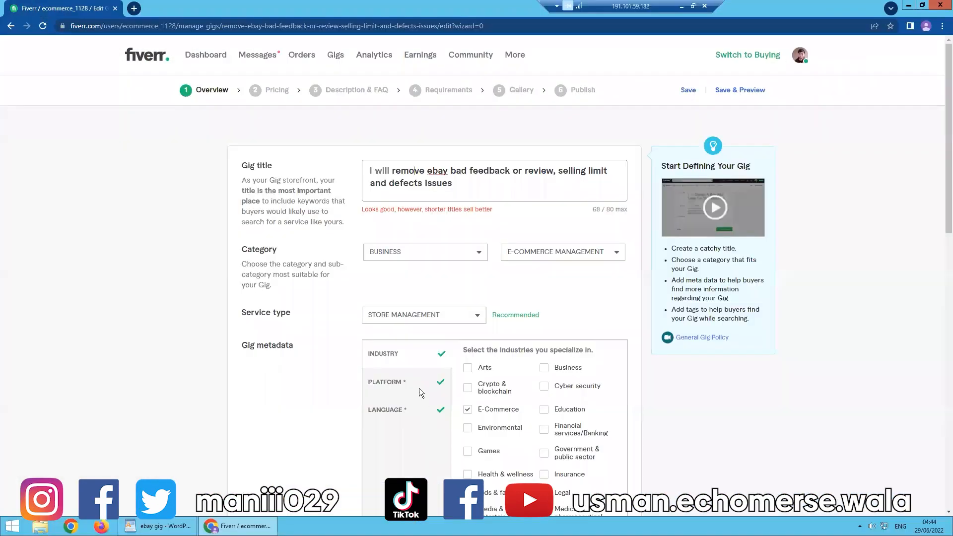
scroll(422, 387, down, 10)
click(589, 177)
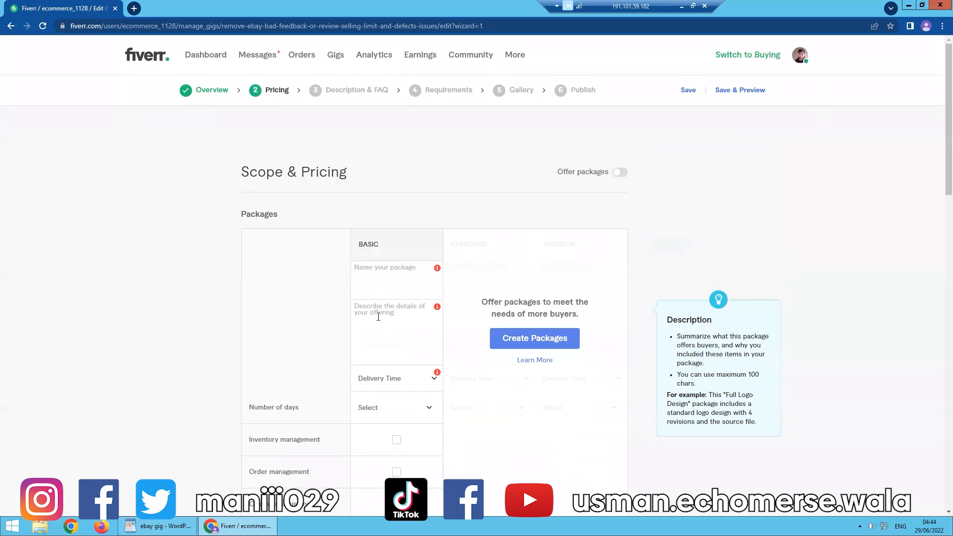
scroll(378, 317, down, 1)
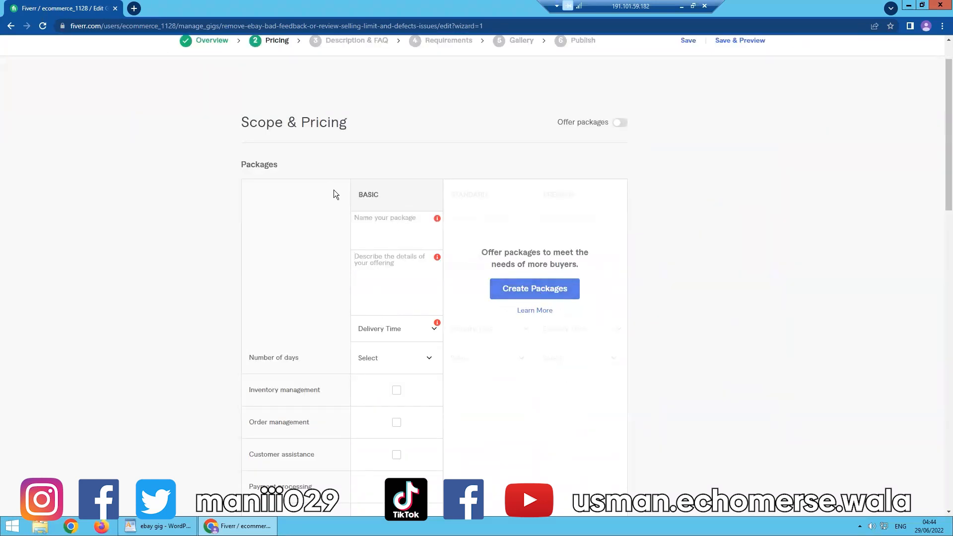
click(528, 295)
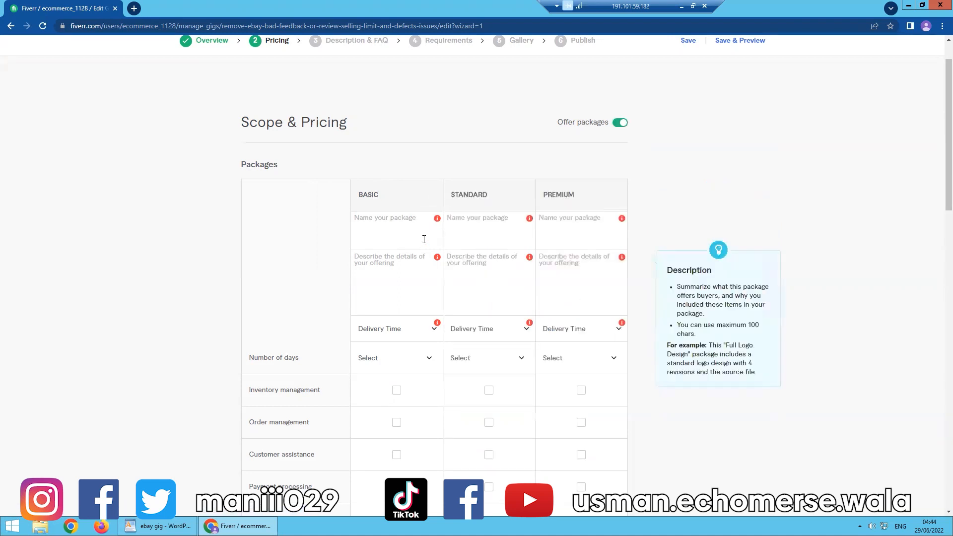
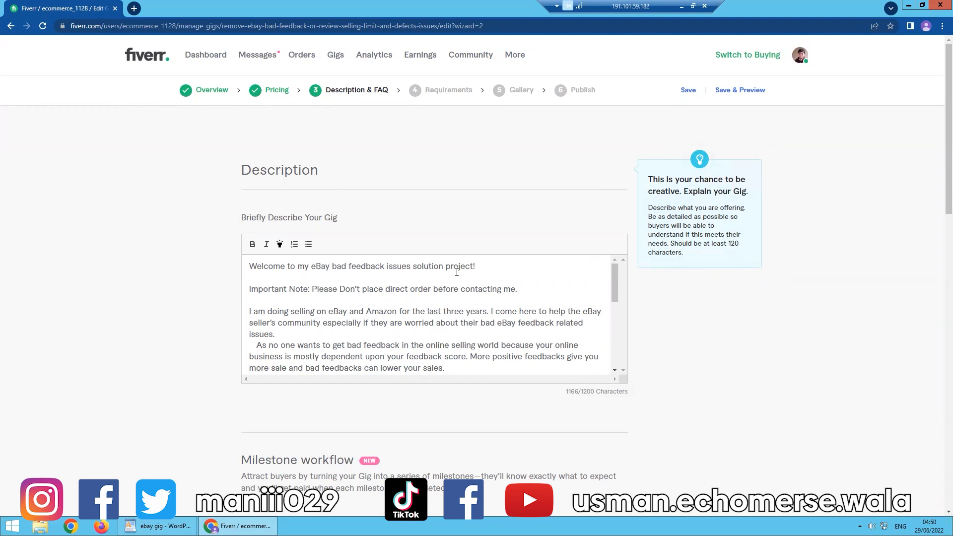
Highlight and bold the description's opening line "Welcome to my eBay bad feedback issues solution project!".
drag(482, 267, 232, 259)
click(280, 244)
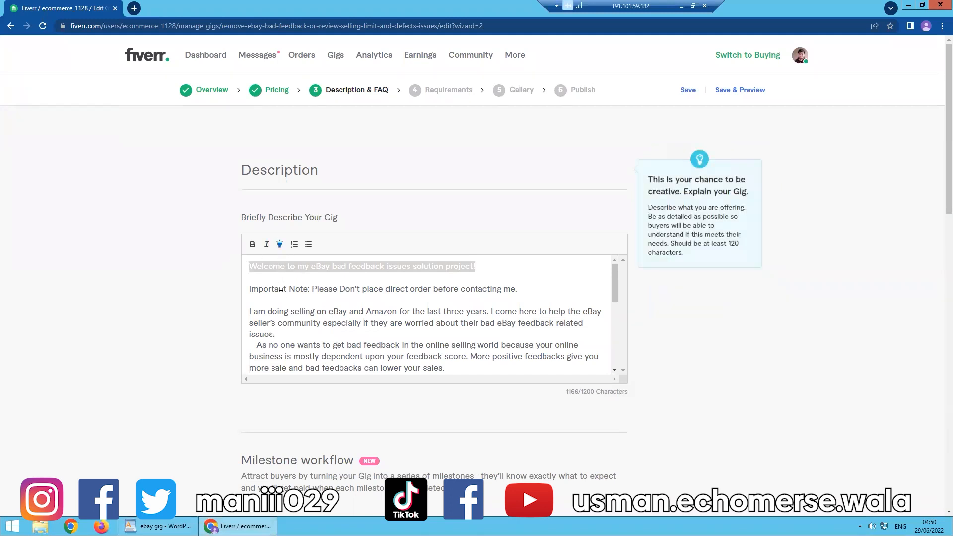
click(300, 298)
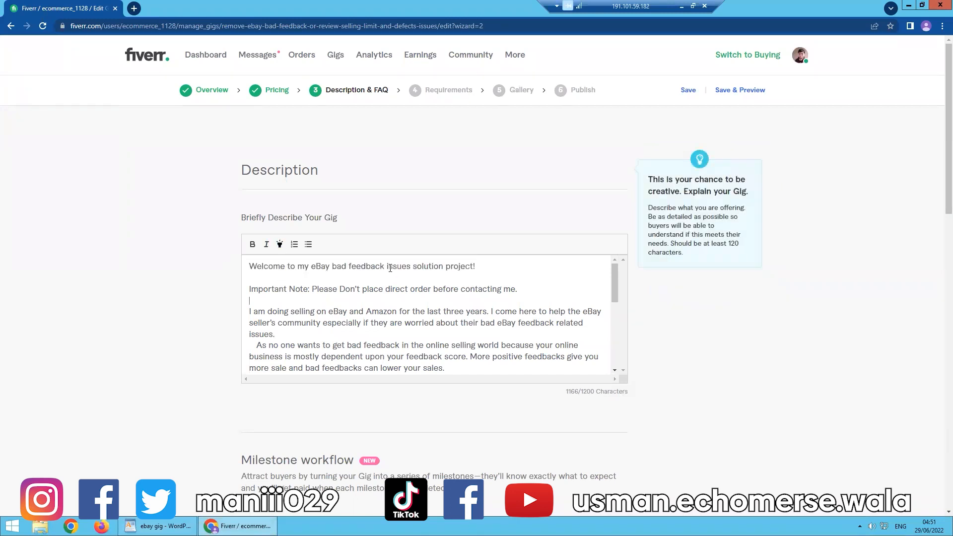
drag(478, 266, 248, 264)
click(252, 245)
click(340, 346)
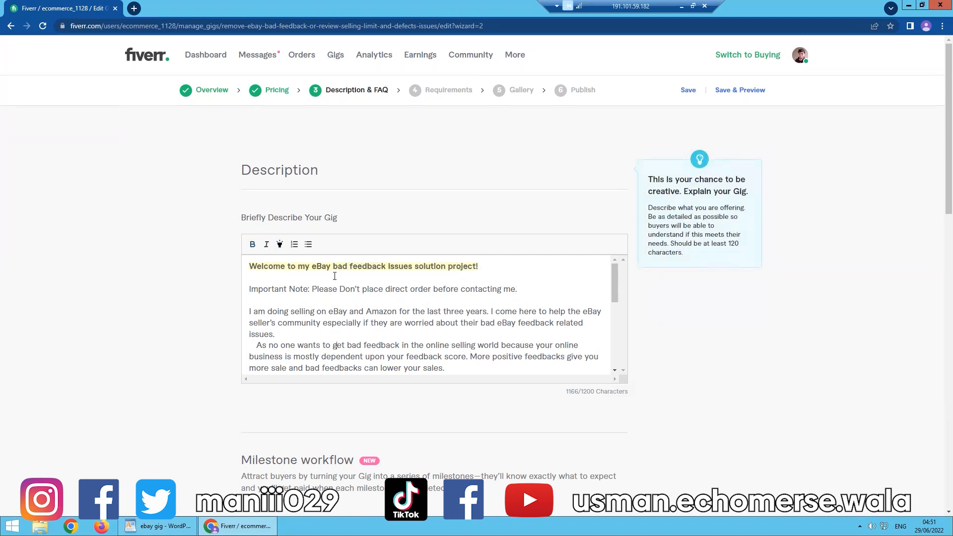
Bold the line "Important Note: Please Don't place direct order before contacting me." in the description.
drag(518, 289, 249, 290)
click(253, 246)
click(320, 335)
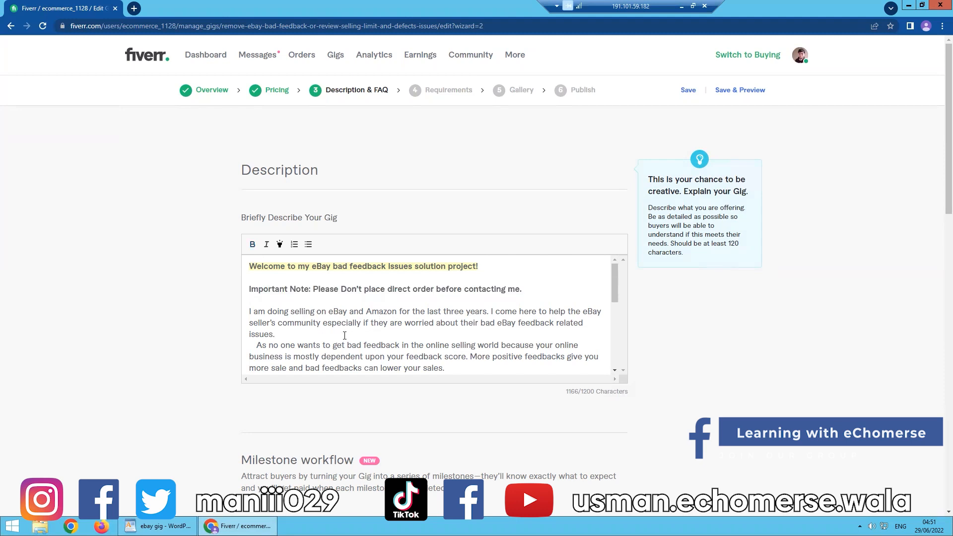
Look through the description for keyword phrases and bold "bad eBay feedback" in the paragraph about helping the eBay seller's community.
scroll(337, 304, down, 1)
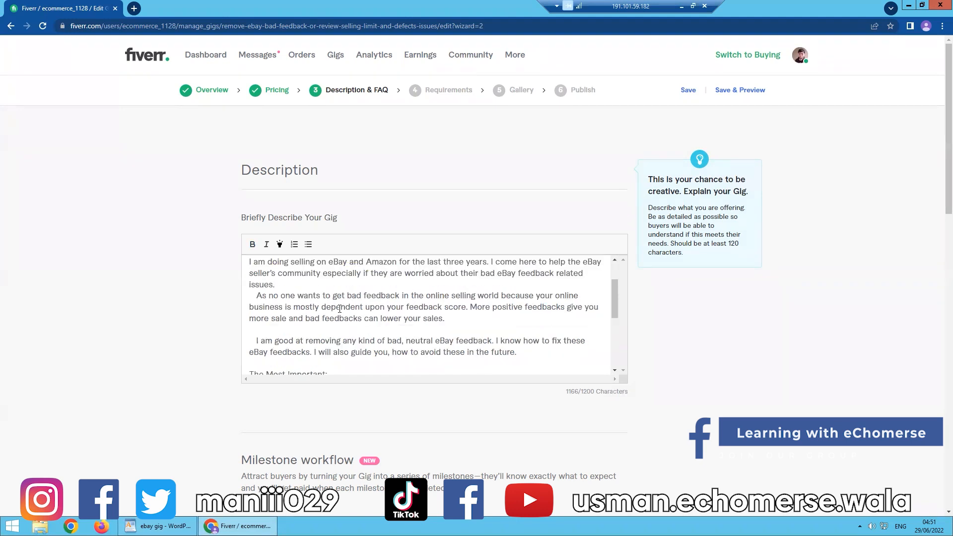
scroll(307, 308, up, 1)
scroll(320, 313, down, 1)
scroll(387, 308, down, 1)
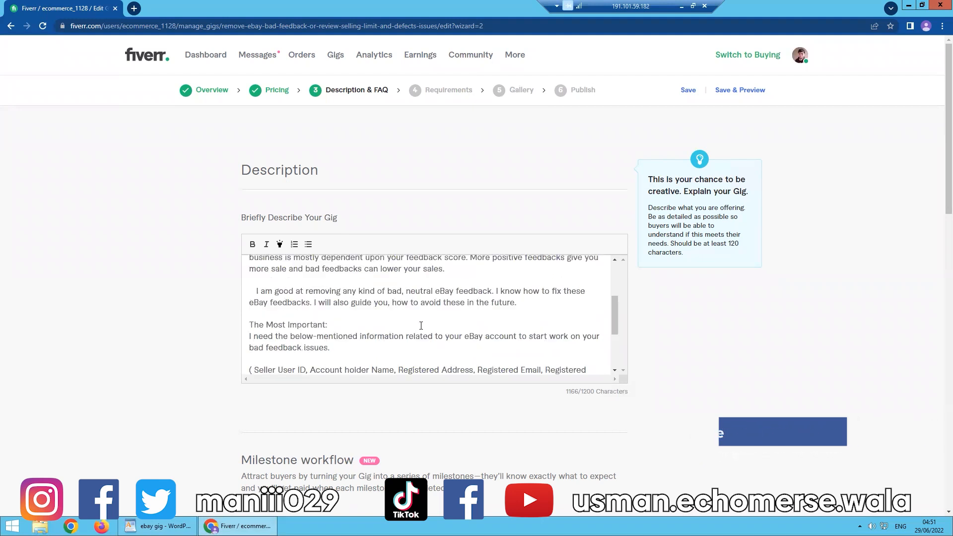
scroll(421, 325, up, 3)
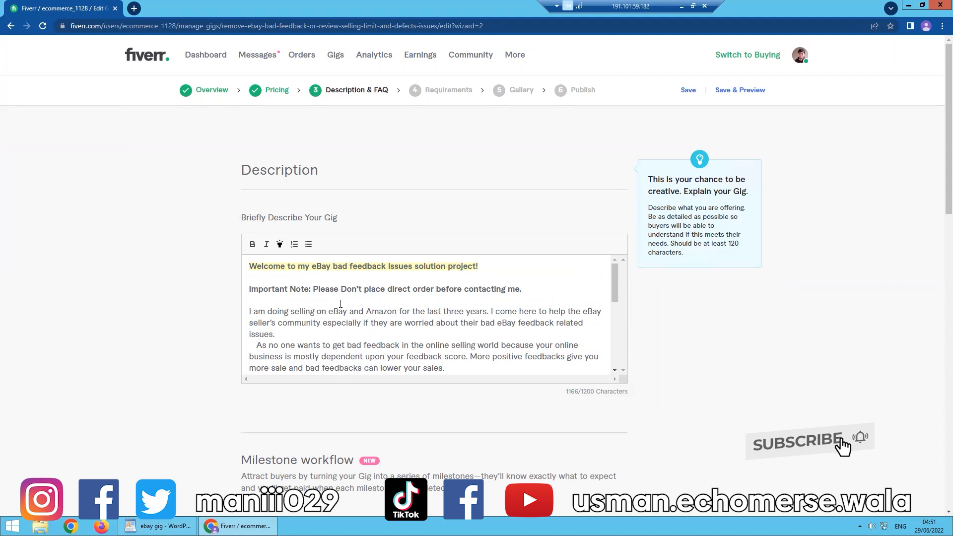
drag(312, 266, 385, 266)
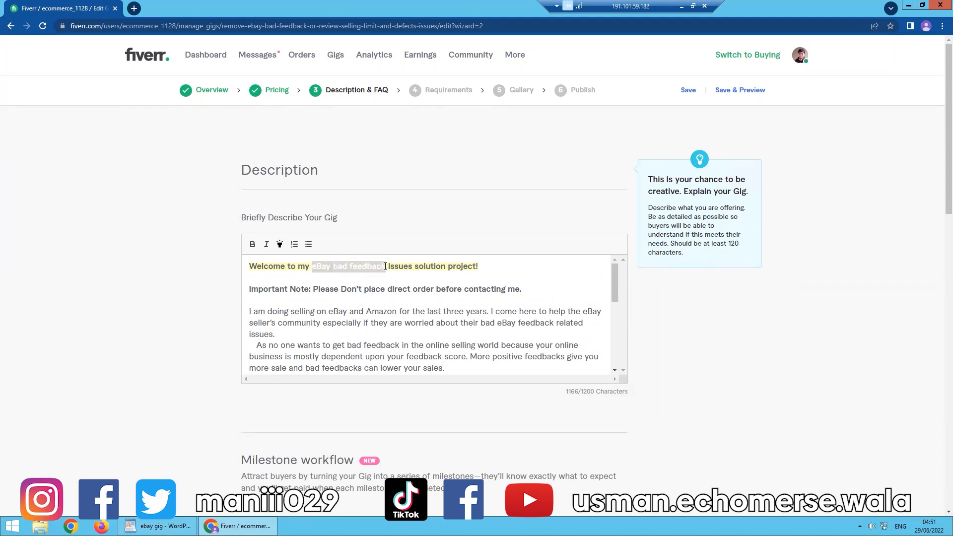
click(406, 324)
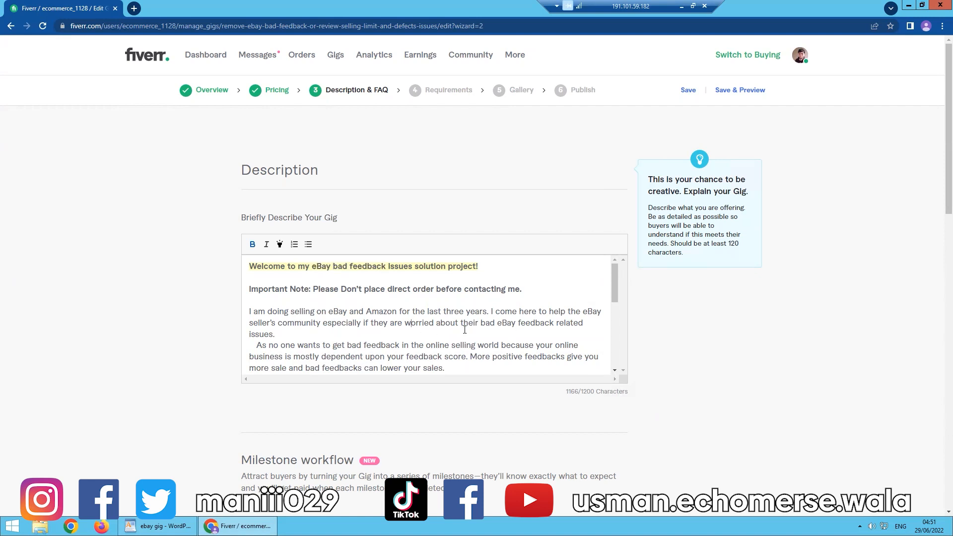
drag(481, 323, 554, 328)
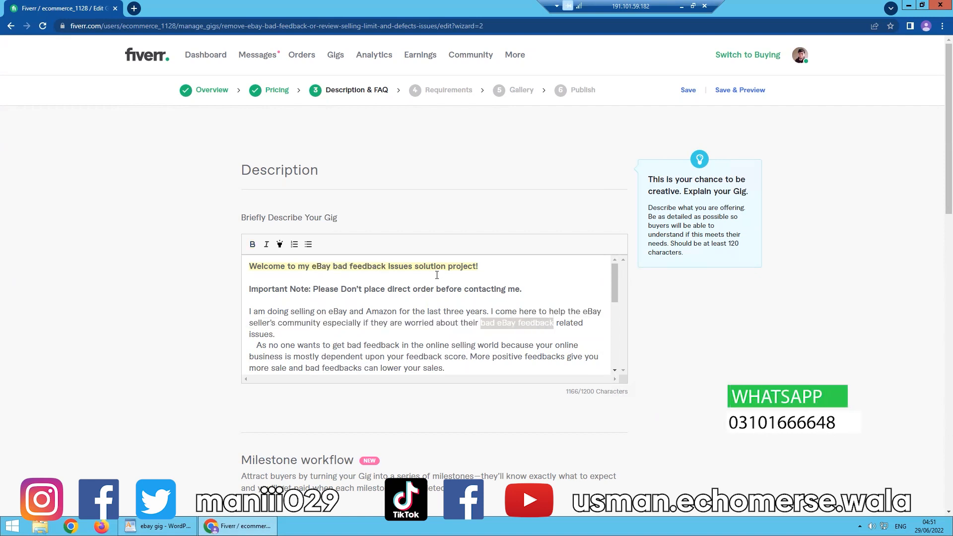
click(252, 244)
click(347, 336)
Bold "bad feedback" in the description sentence beginning "As no one wants to get".
scroll(346, 338, down, 1)
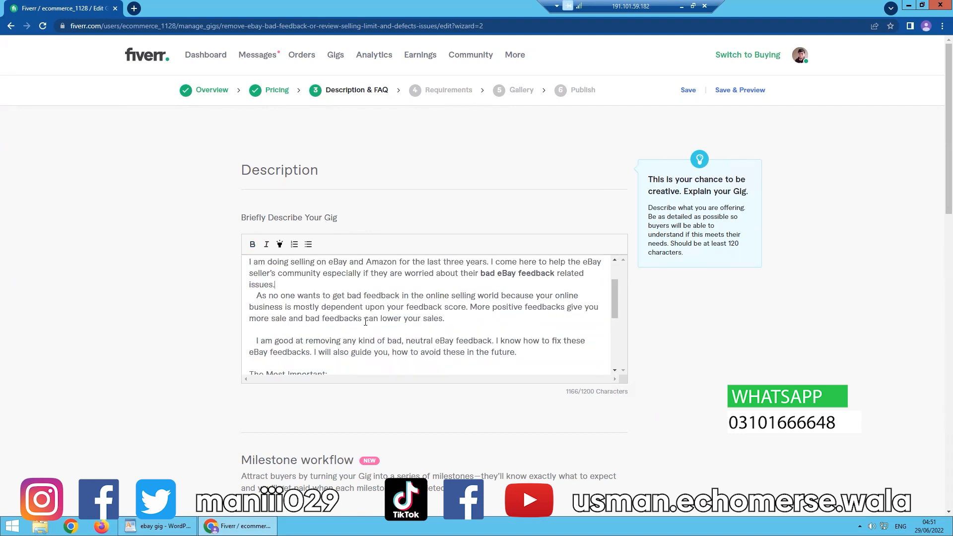
drag(347, 296, 399, 296)
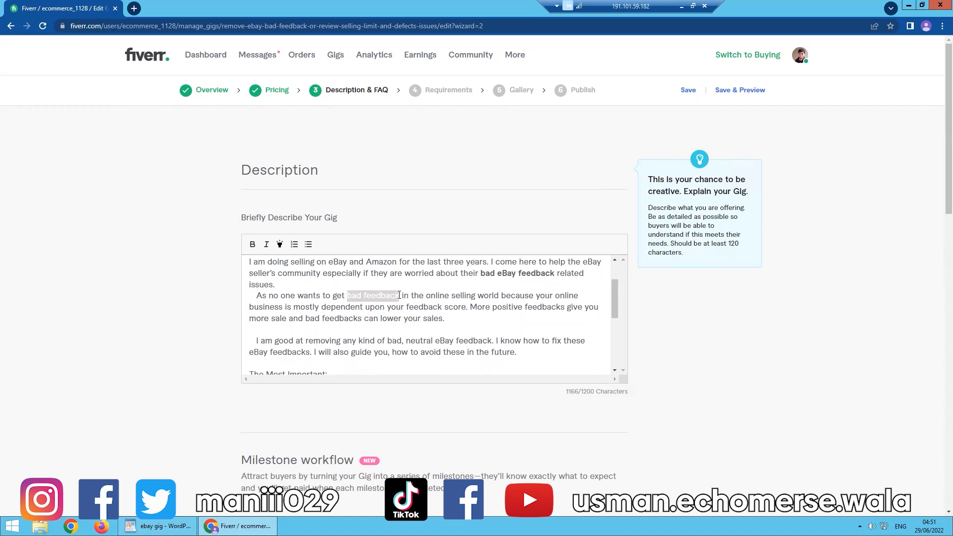
click(252, 244)
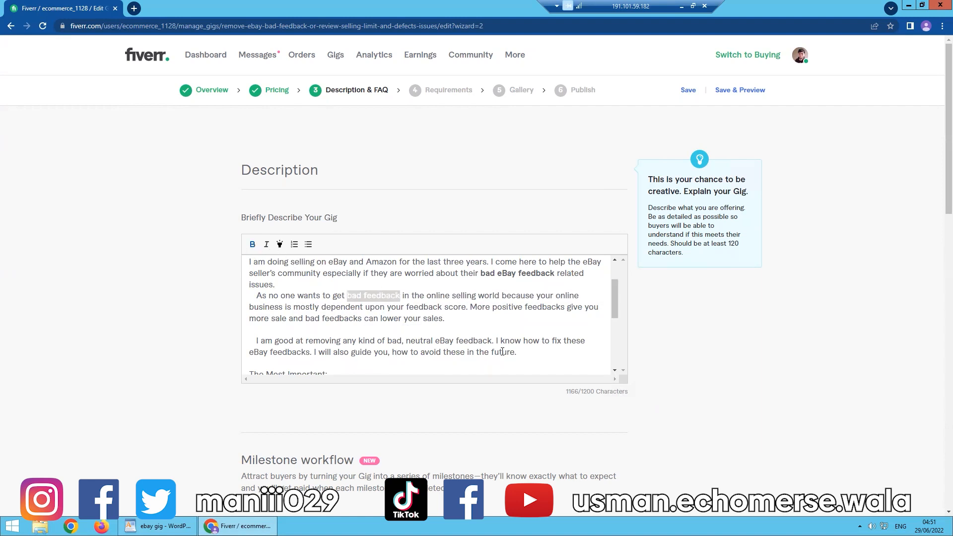
click(490, 308)
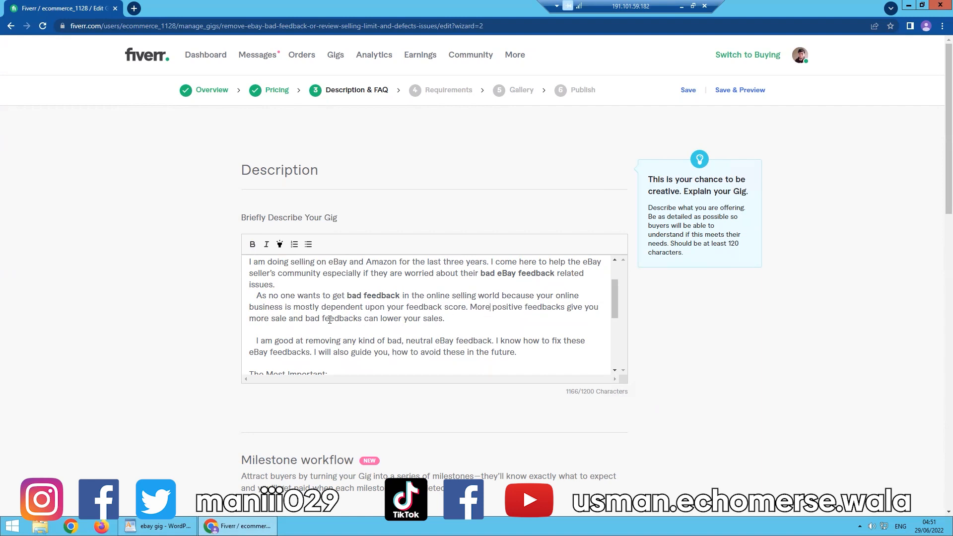
Bold "neutral eBay feedback" in the description sentence beginning "I am good at removing".
scroll(363, 324, down, 1)
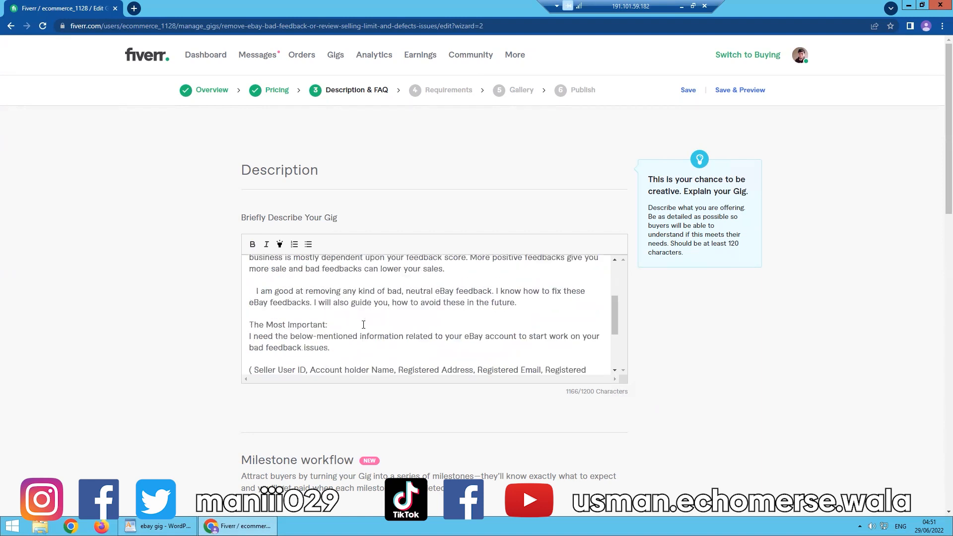
drag(406, 296, 493, 294)
click(252, 244)
click(415, 323)
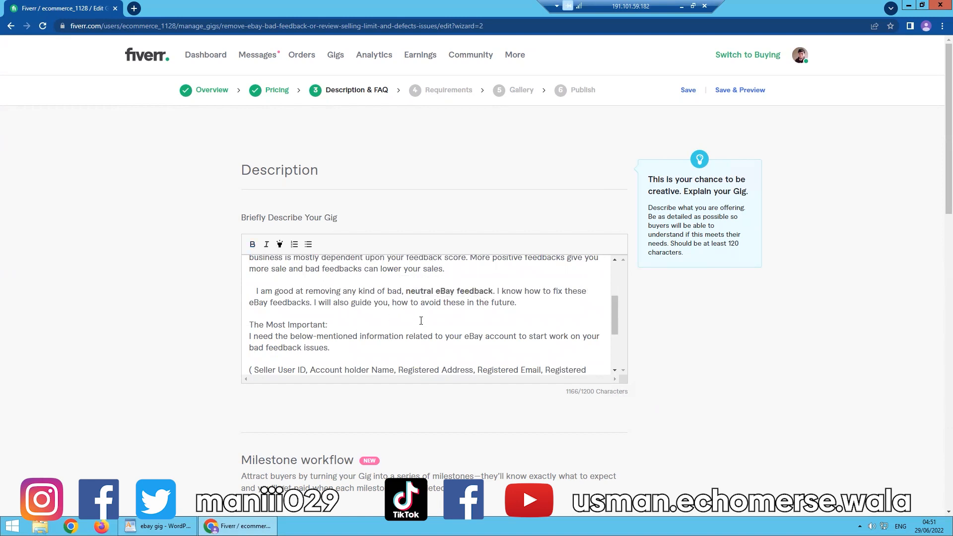
Check the "The Most Important" section on required eBay account information against the gig text in the WordPad document and return to Fiverr.
scroll(421, 321, down, 1)
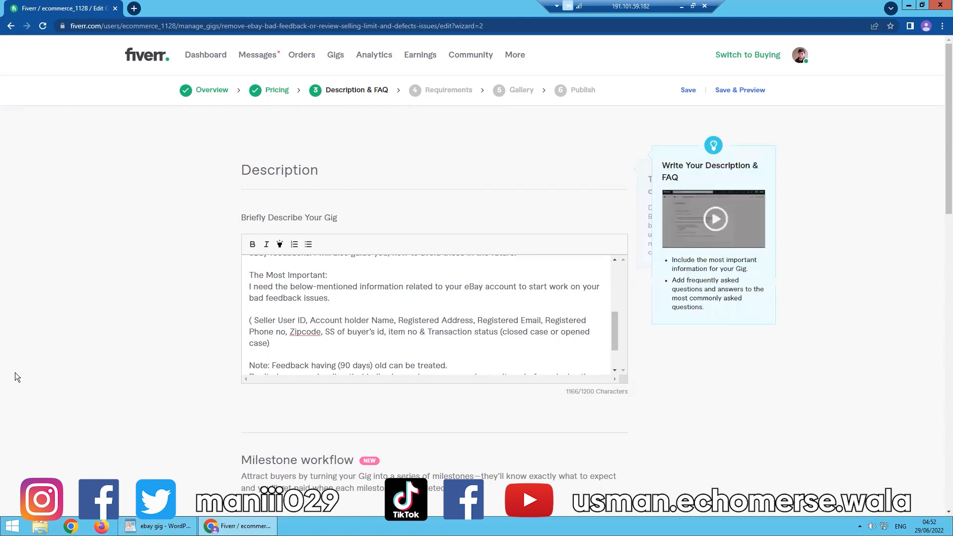
click(177, 521)
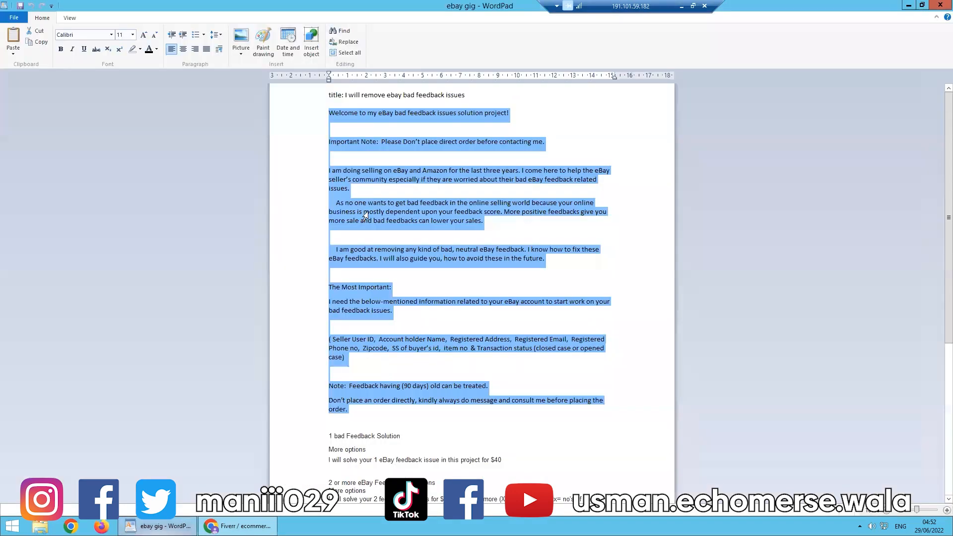
click(381, 309)
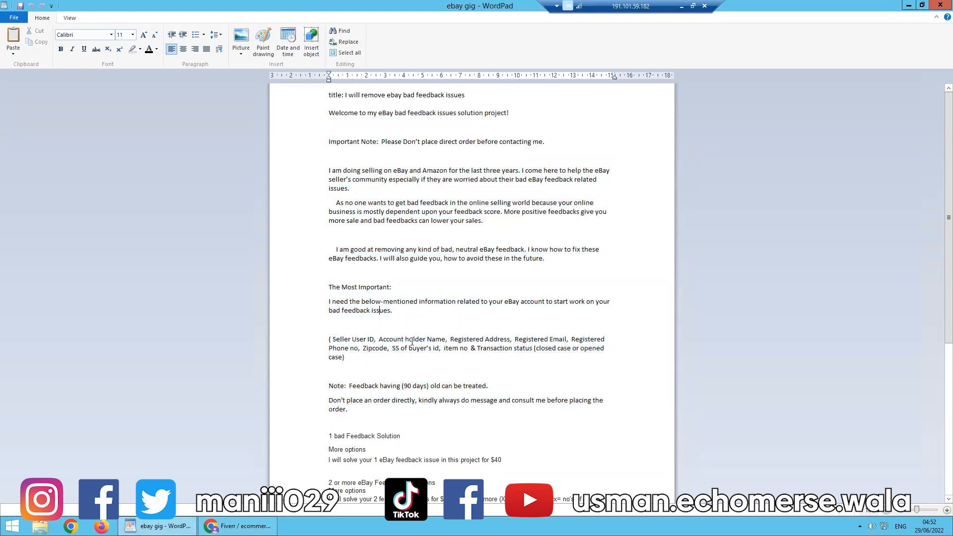
drag(488, 302, 518, 301)
click(516, 315)
click(243, 526)
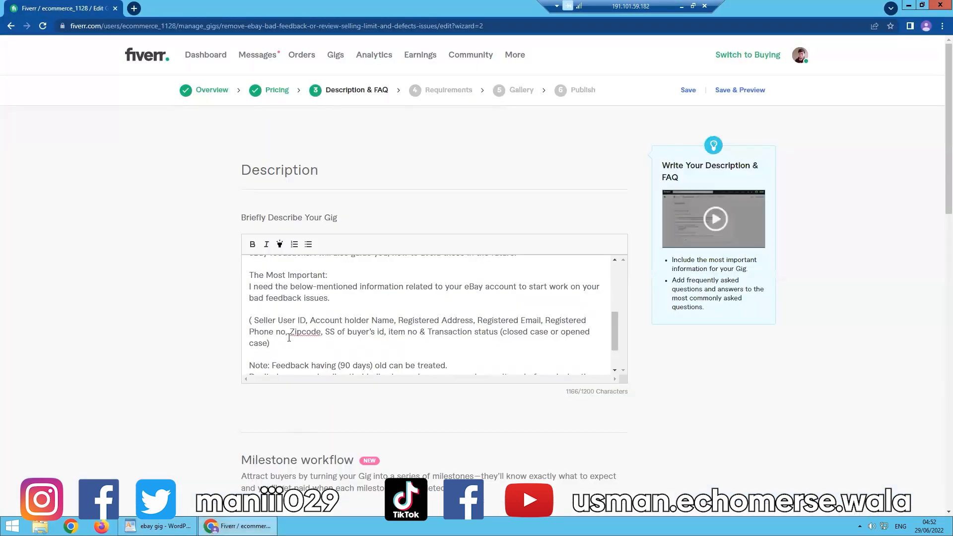
click(238, 526)
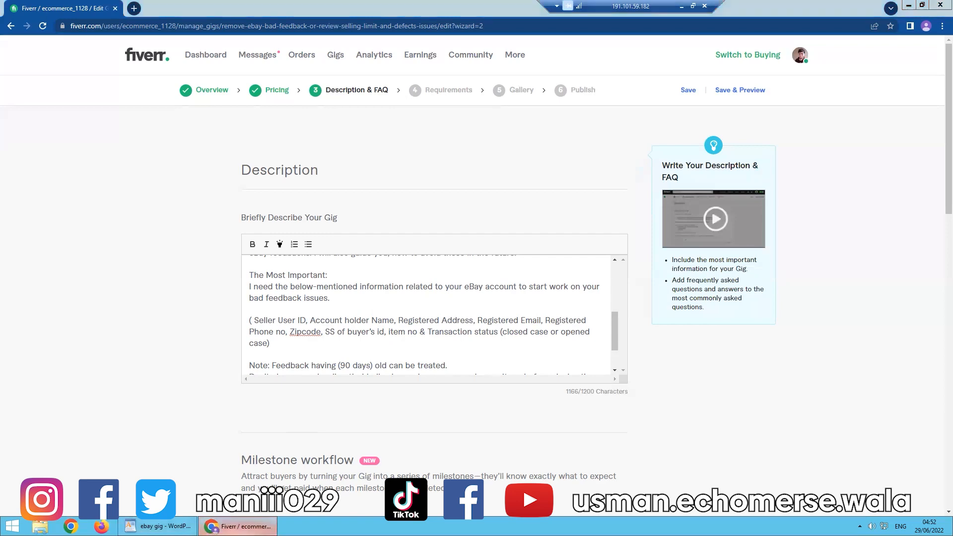
click(238, 526)
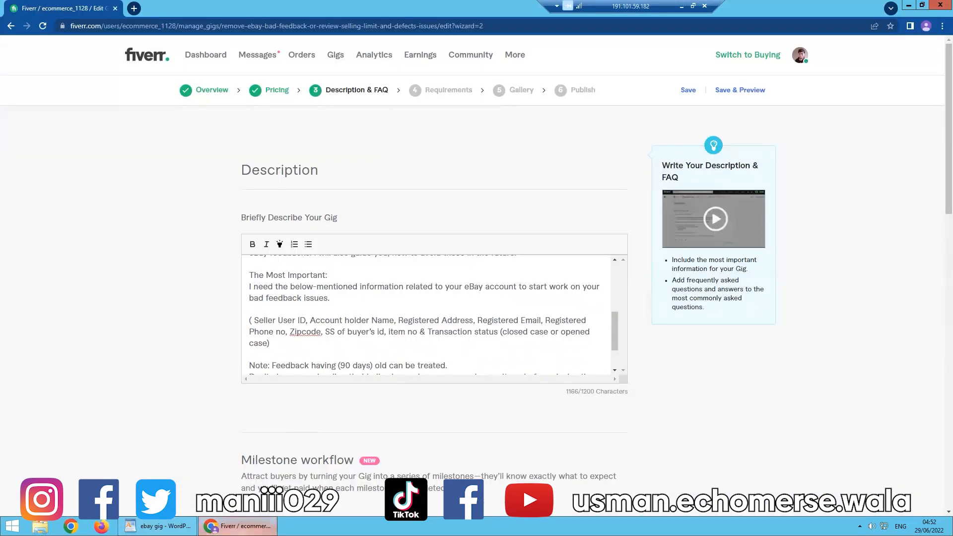
click(238, 526)
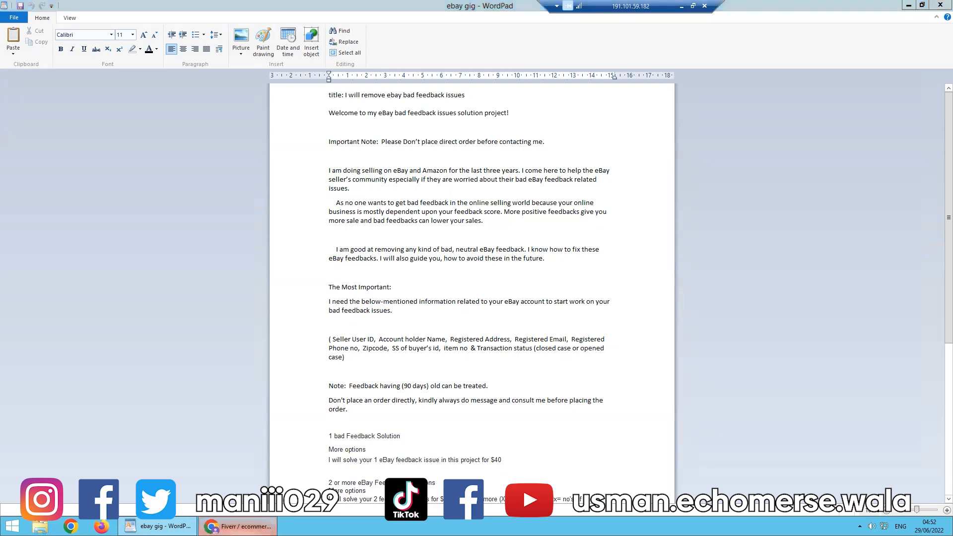
click(237, 525)
Bold the parenthesised list of required account details in the description, from "( Seller User ID" through "(closed case or opened case)".
scroll(374, 333, down, 1)
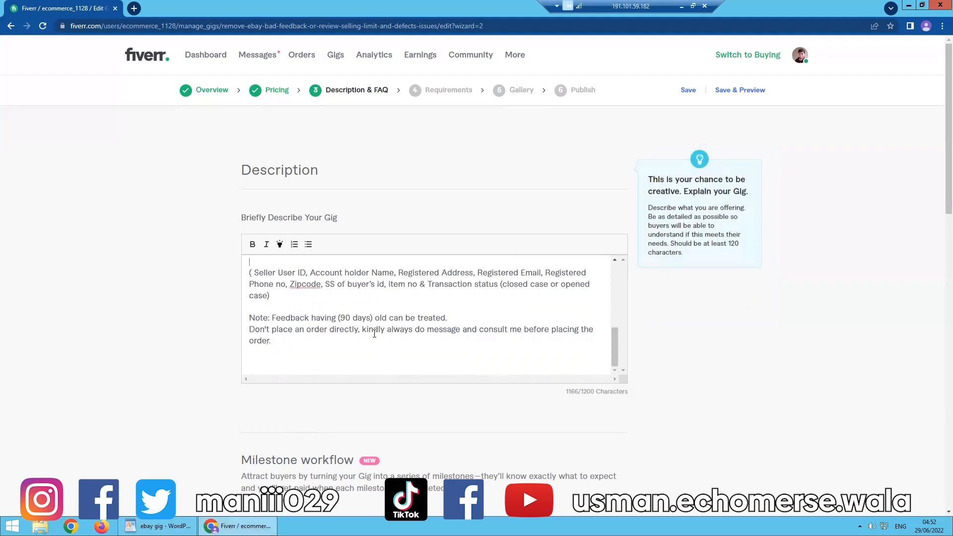
mouse_move(249, 273)
mouse_down()
mouse_move(274, 298)
mouse_move(248, 259)
mouse_up()
click(327, 303)
click(252, 244)
click(350, 284)
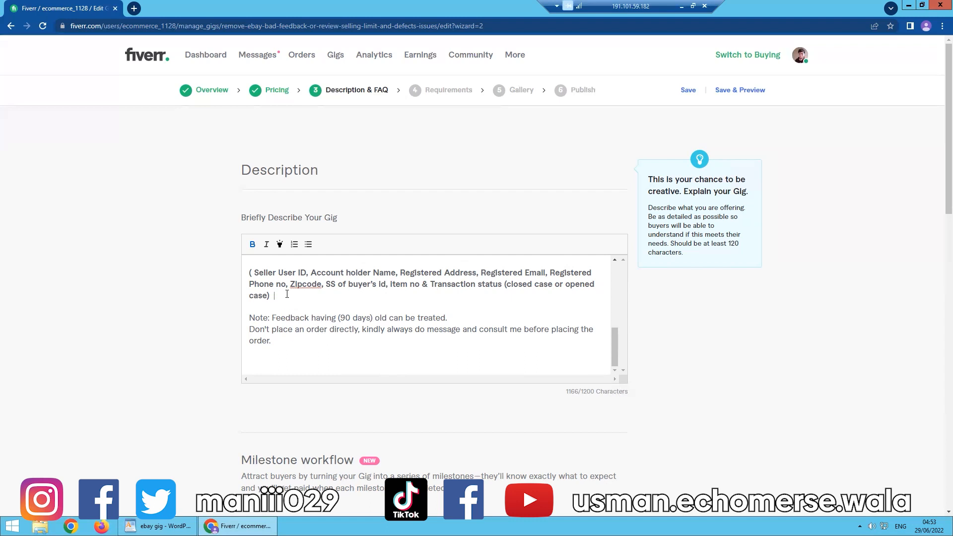
click(247, 268)
click(304, 303)
click(523, 273)
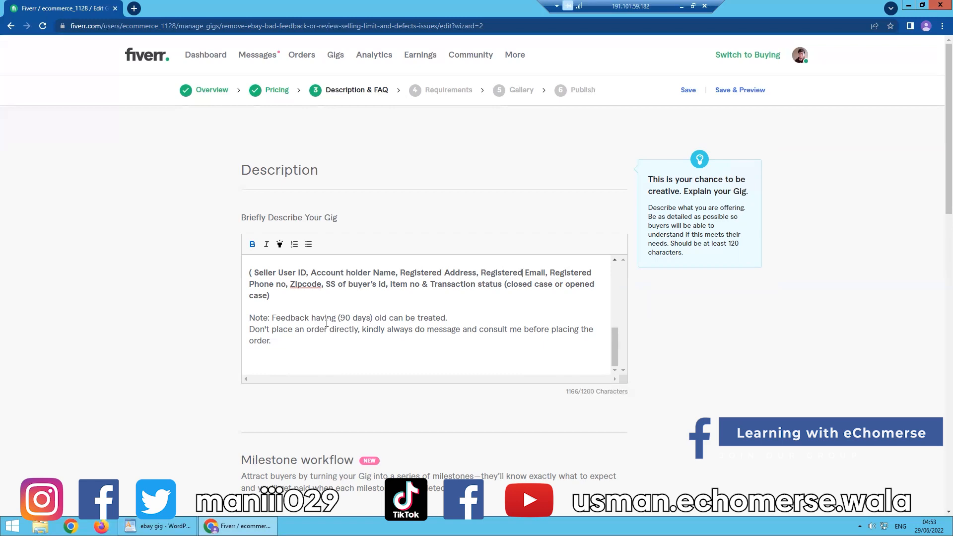
Start an FAQ entry with the question copied from the WordPad document, corrected to "What's the information's you need?".
scroll(397, 284, down, 6)
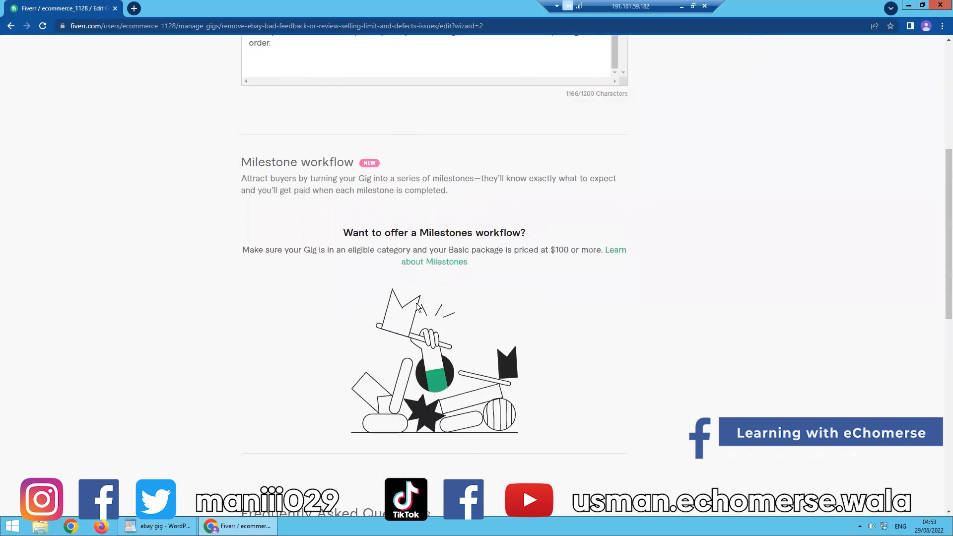
scroll(416, 303, down, 5)
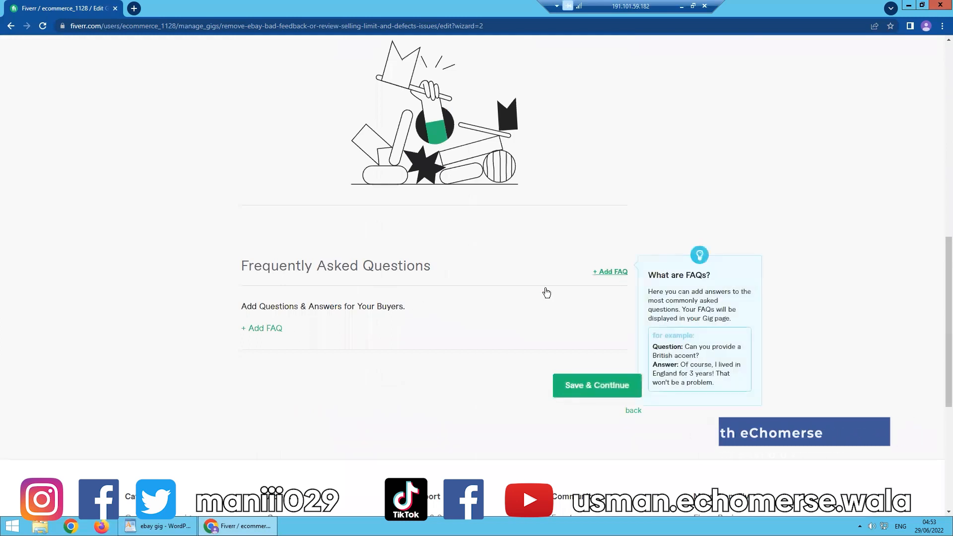
click(268, 328)
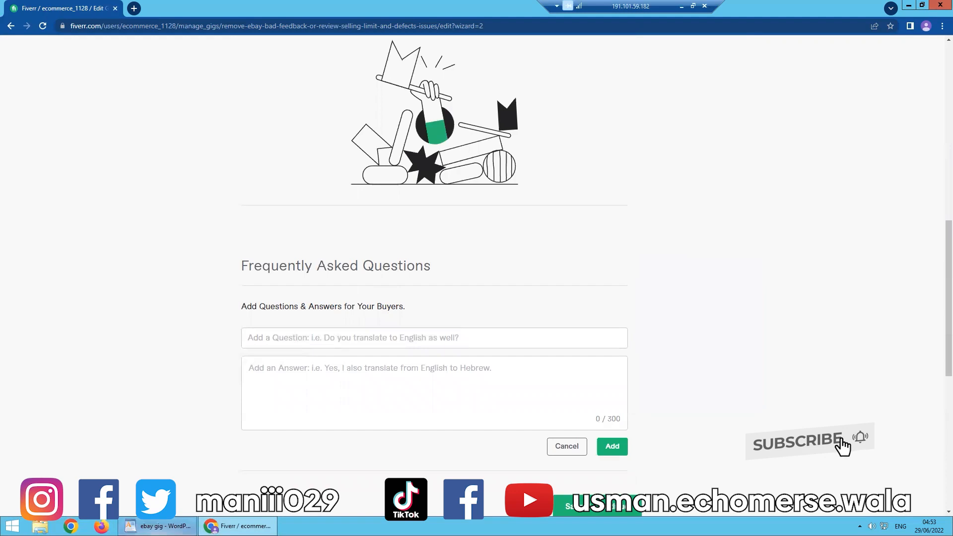
click(158, 525)
scroll(408, 450, down, 3)
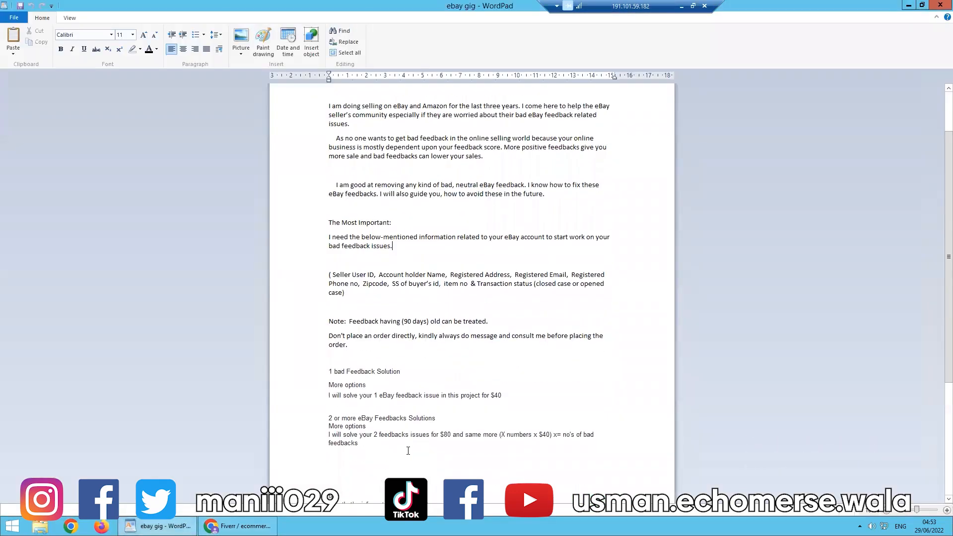
scroll(357, 414, down, 4)
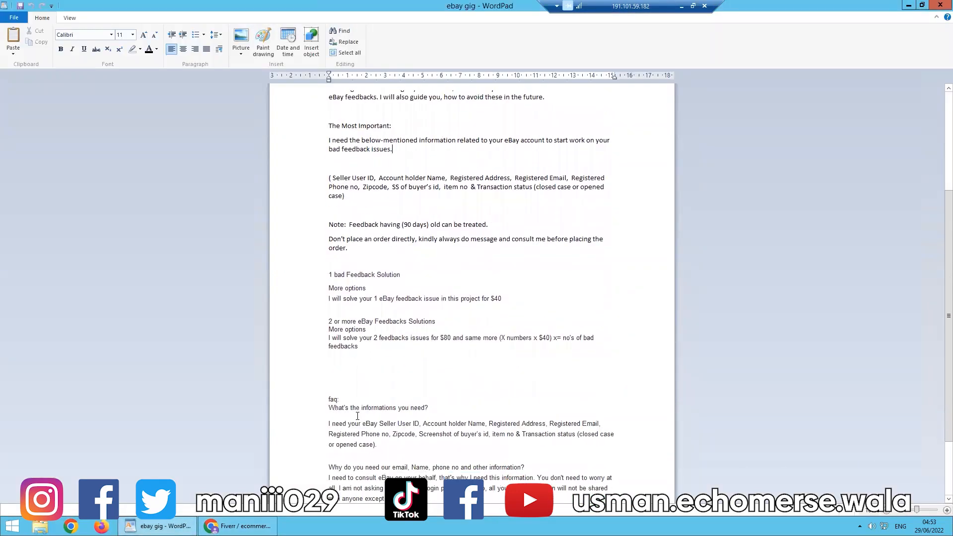
drag(431, 408, 334, 409)
click(237, 526)
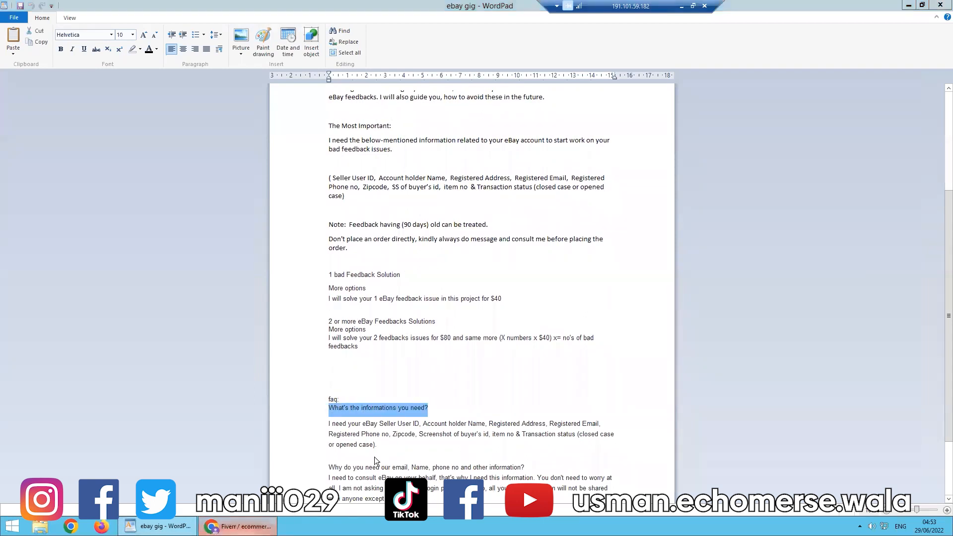
click(312, 338)
text(What's the informations you need?)
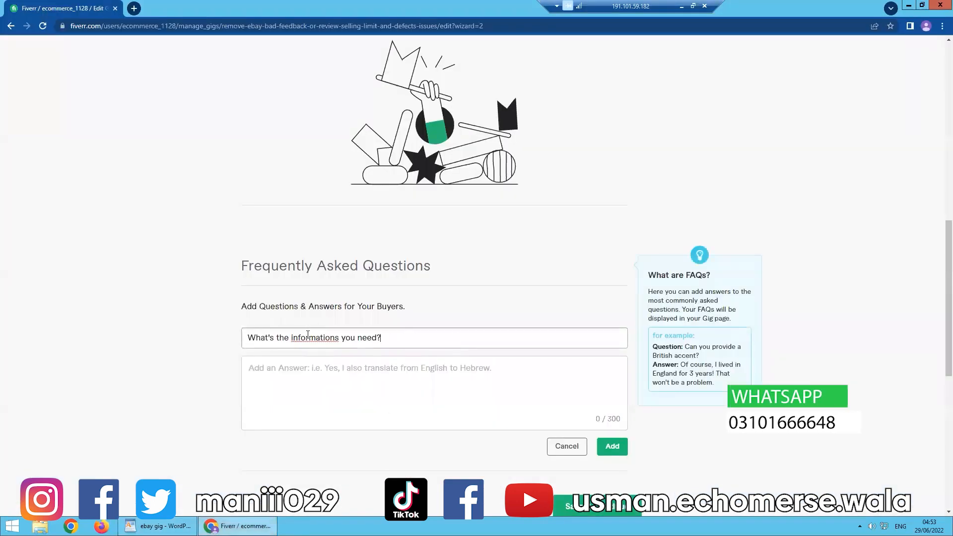
right_click(310, 339)
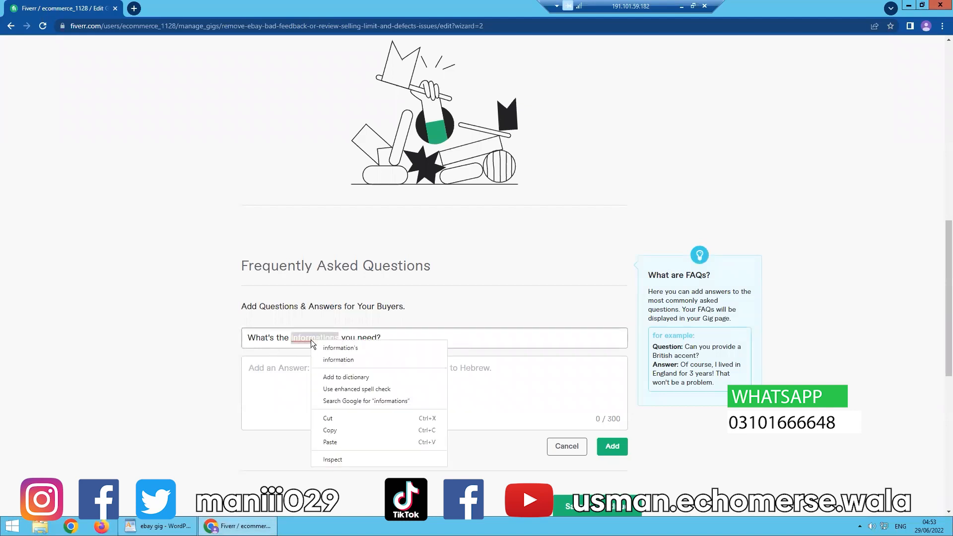
click(328, 349)
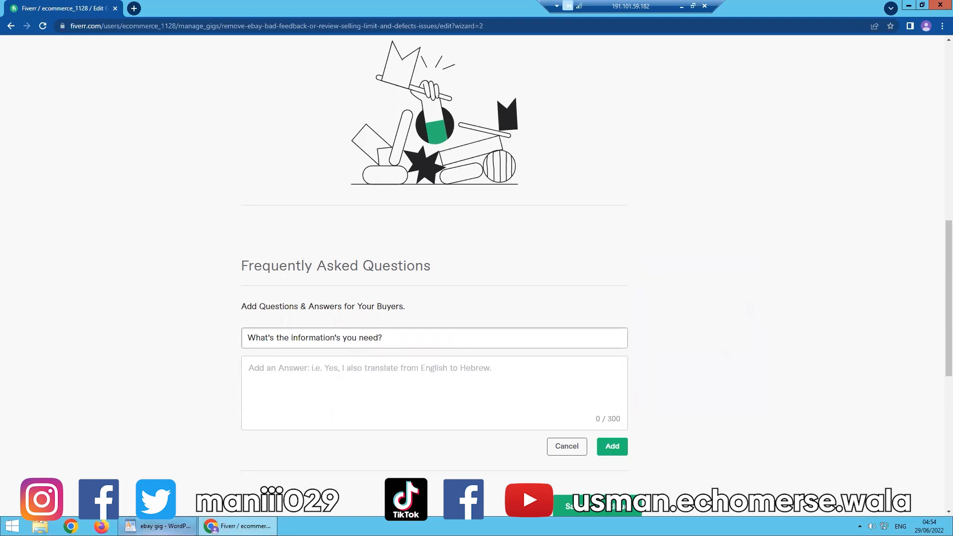
Copy the "I need your eBay Seller User ID" answer from WordPad into the FAQ, append "Date of birth", and add the entry.
click(157, 526)
click(329, 423)
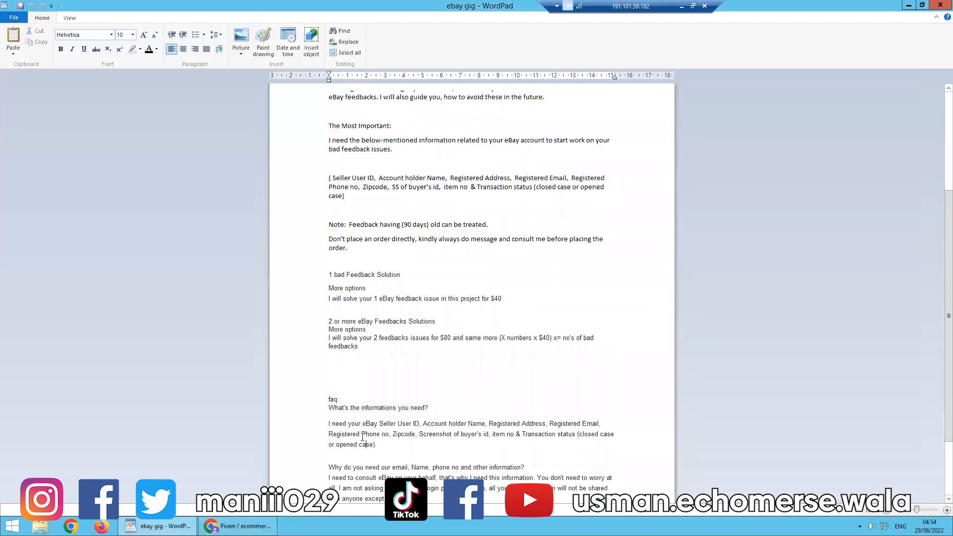
drag(329, 424, 375, 443)
key(ctrl+c)
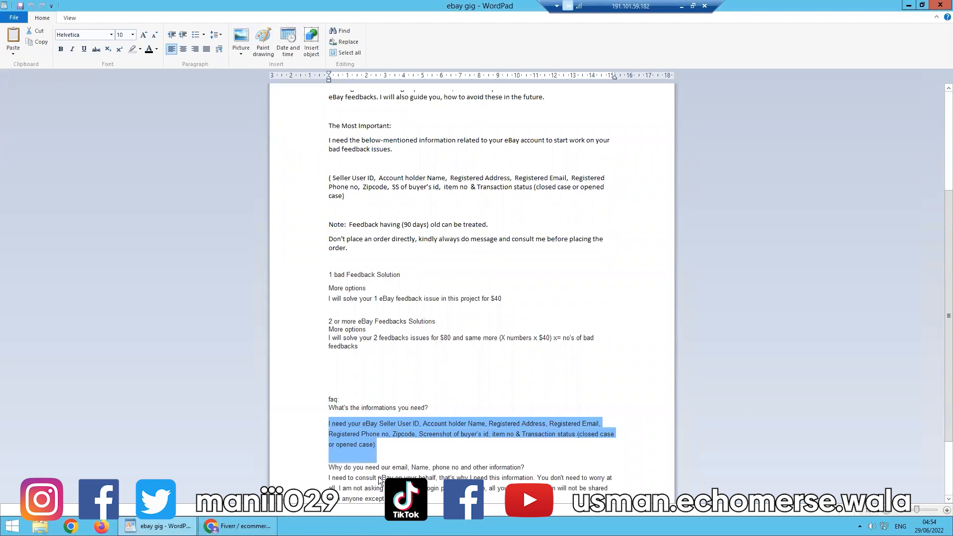
key(alt+Tab)
click(337, 395)
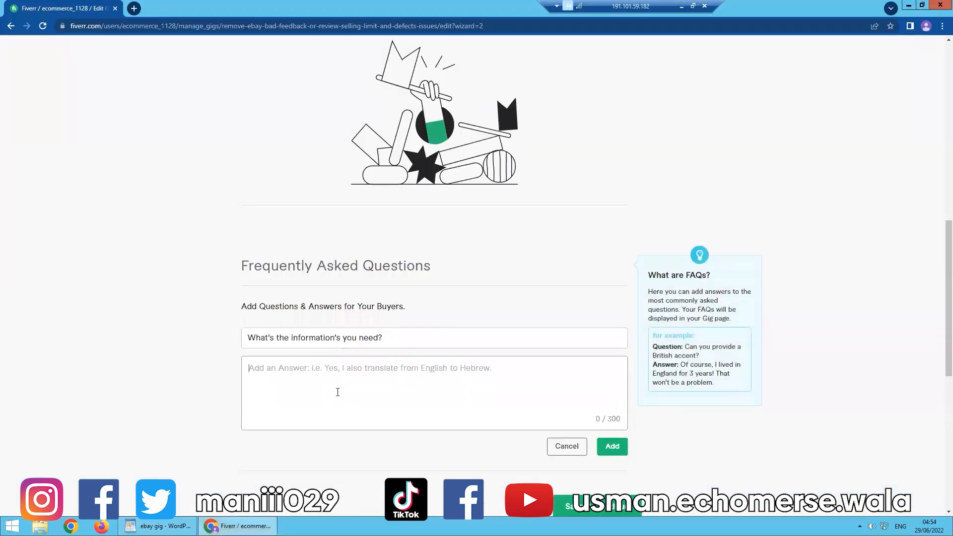
key(ctrl+v)
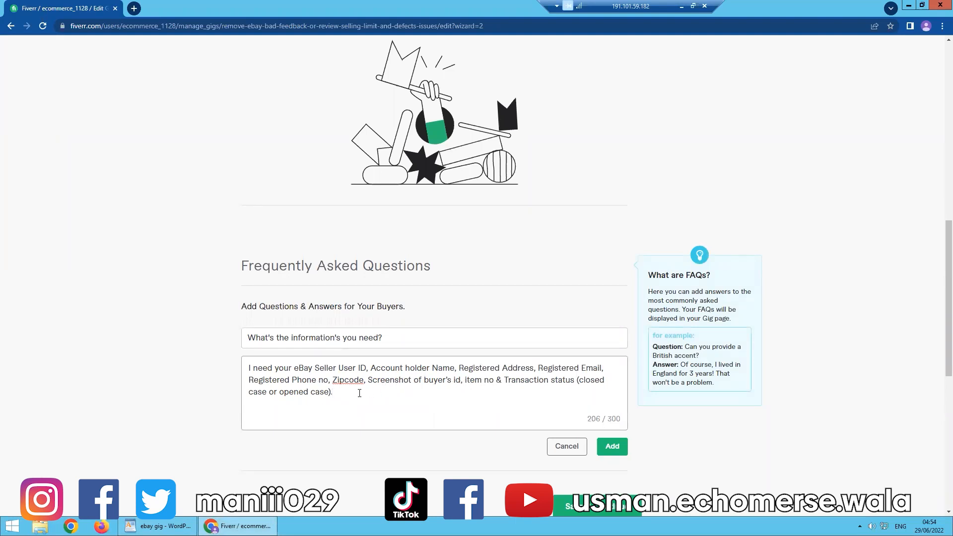
text(Date of birth)
click(613, 446)
Start a second FAQ entry with the WordPad question "Why do you need our email, Name, phone no and other information?".
scroll(299, 344, down, 1)
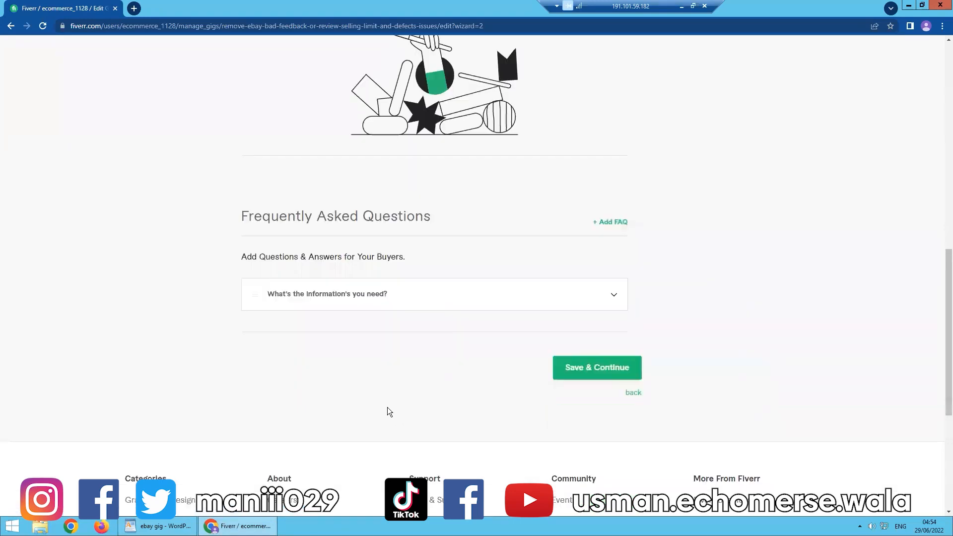
click(610, 221)
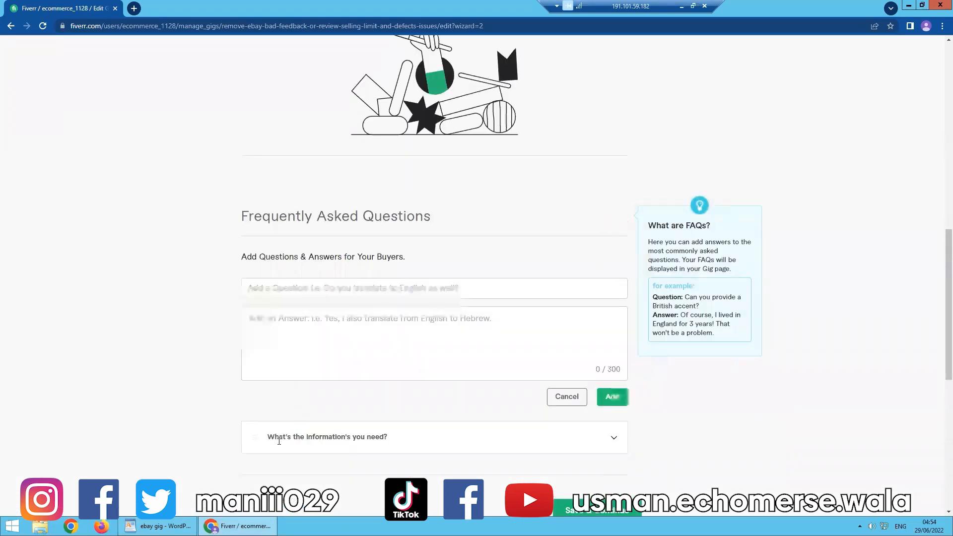
click(159, 526)
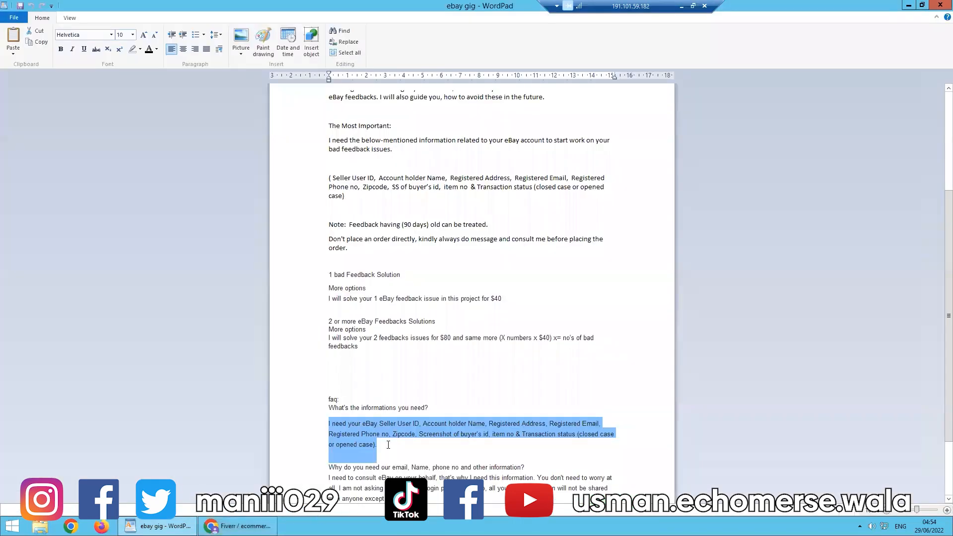
scroll(388, 443, down, 3)
click(386, 408)
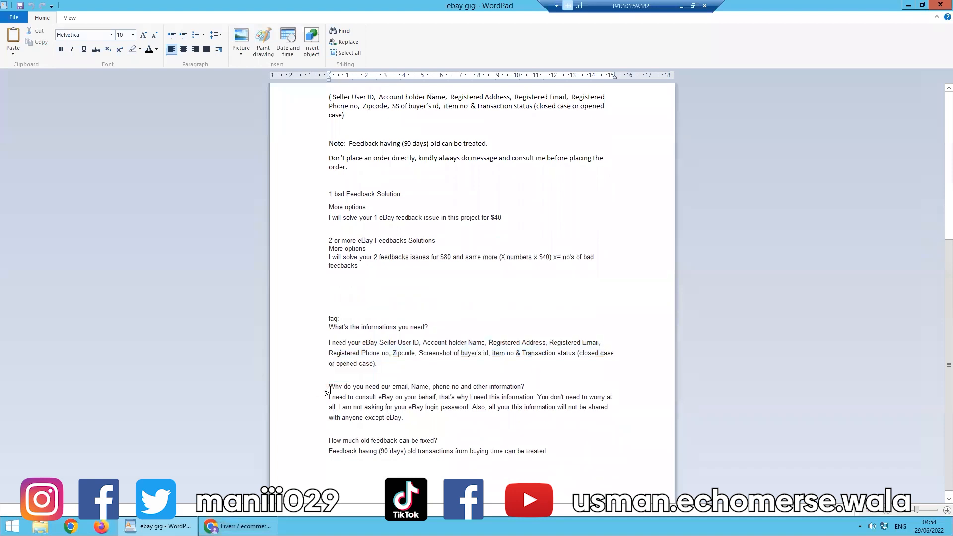
drag(524, 383, 332, 386)
key(ctrl+c)
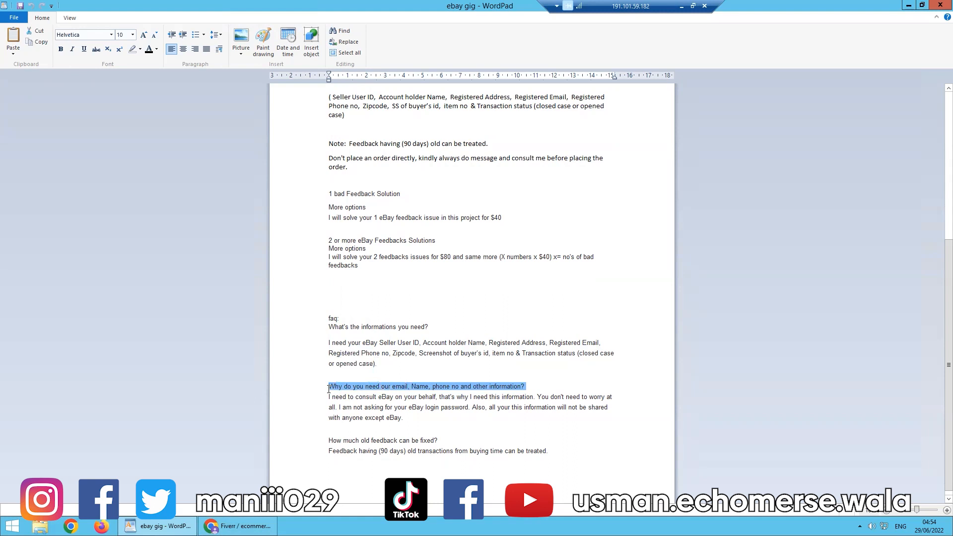
click(237, 525)
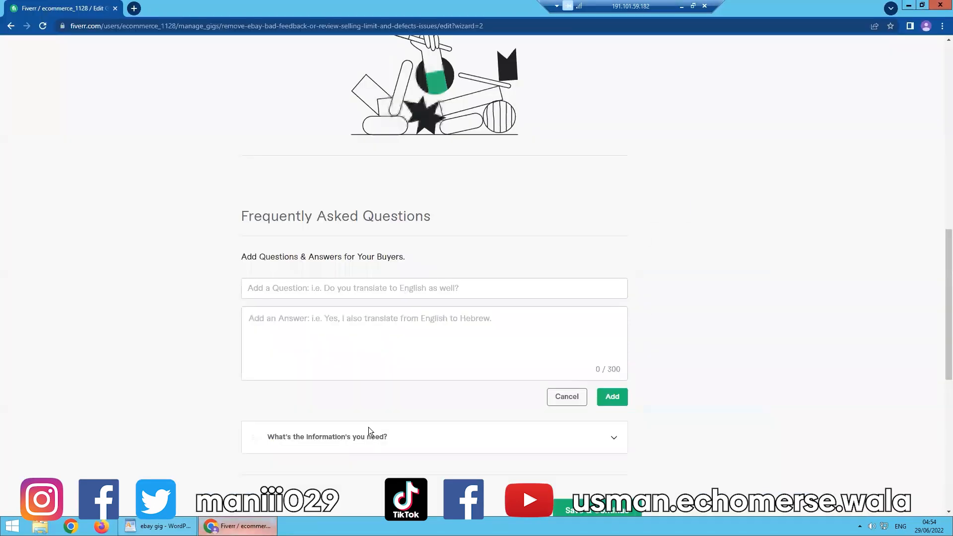
click(326, 287)
key(ctrl+v)
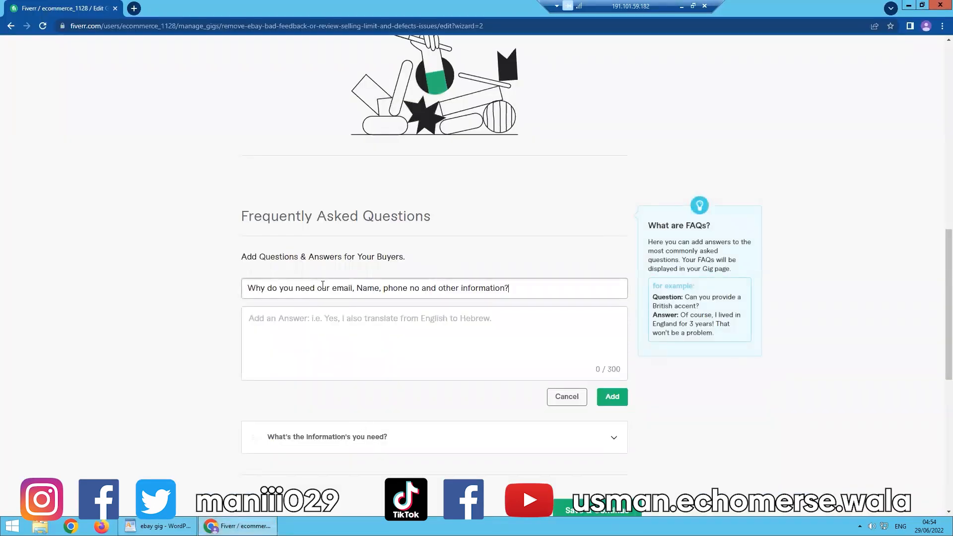
Fill in the second FAQ's answer with the WordPad paragraph beginning "I need to consult eBay on your behalf".
click(453, 337)
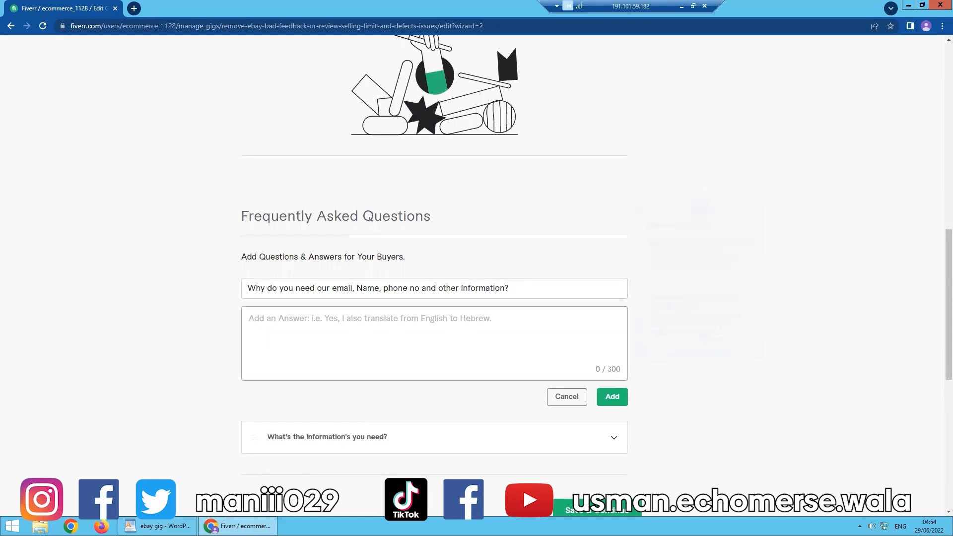
click(159, 525)
click(342, 411)
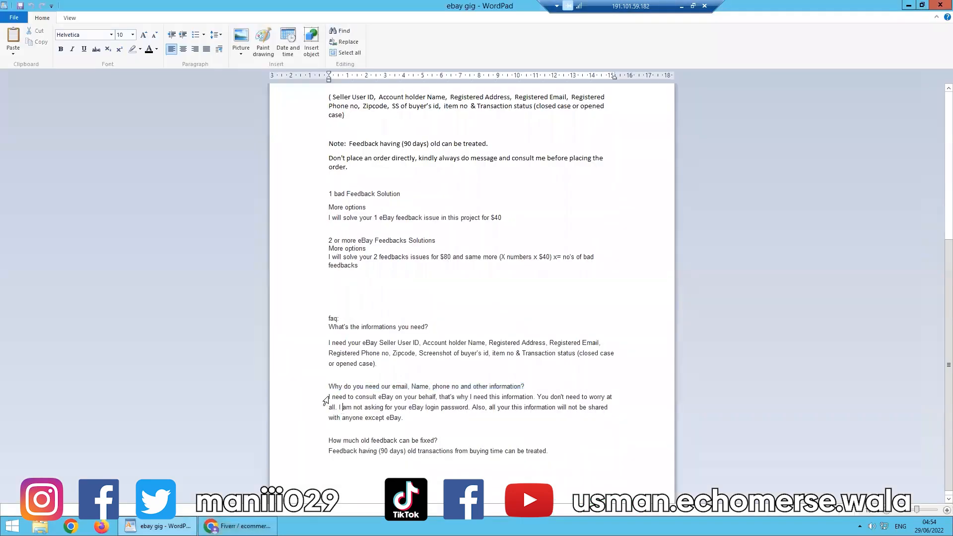
triple_click(373, 410)
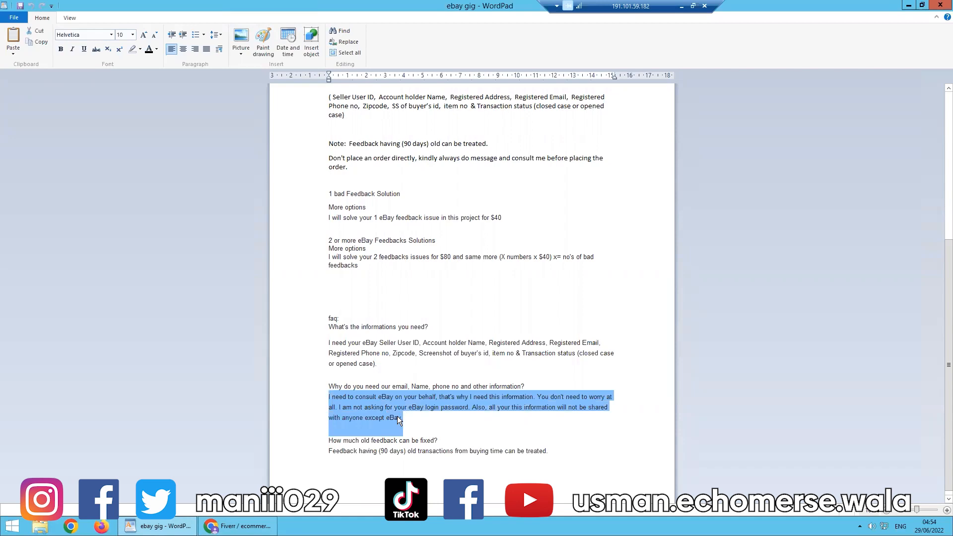
key(ctrl+c)
click(235, 525)
click(330, 329)
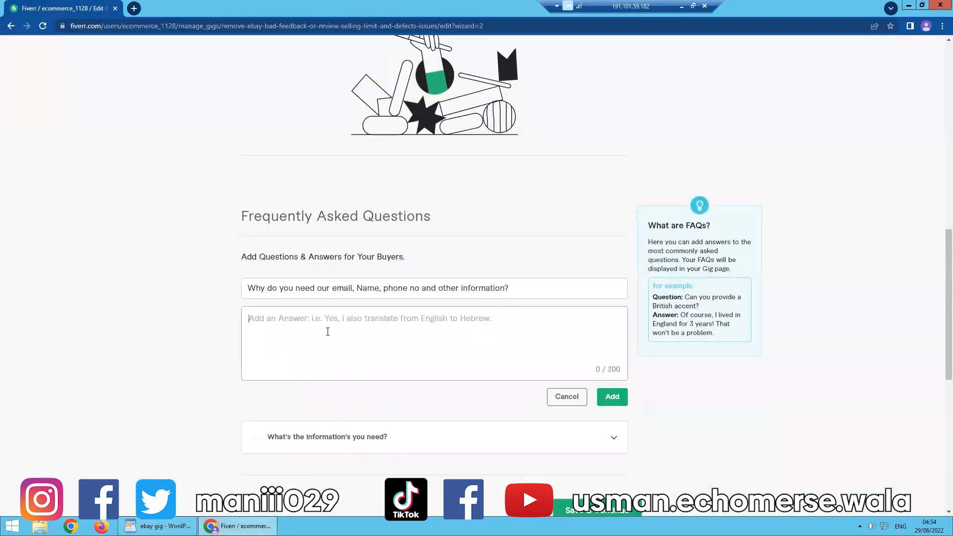
key(ctrl+v)
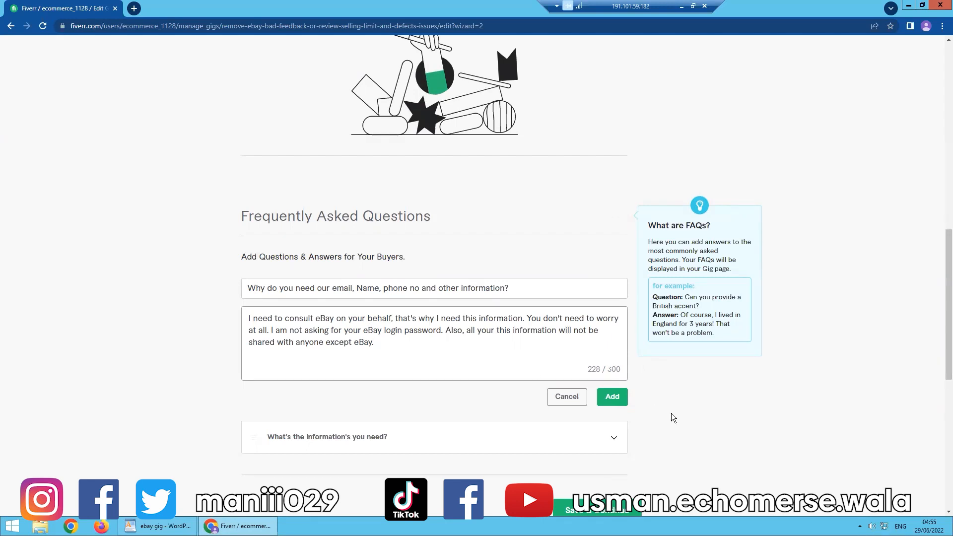
Add the second FAQ entry to the gig and save the Description & FAQ stage to continue to Requirements.
click(616, 399)
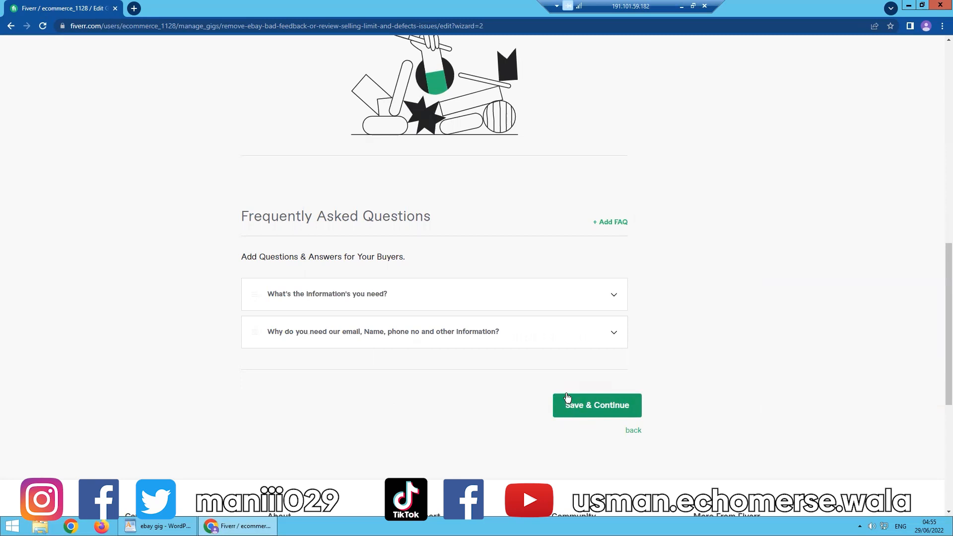
click(585, 408)
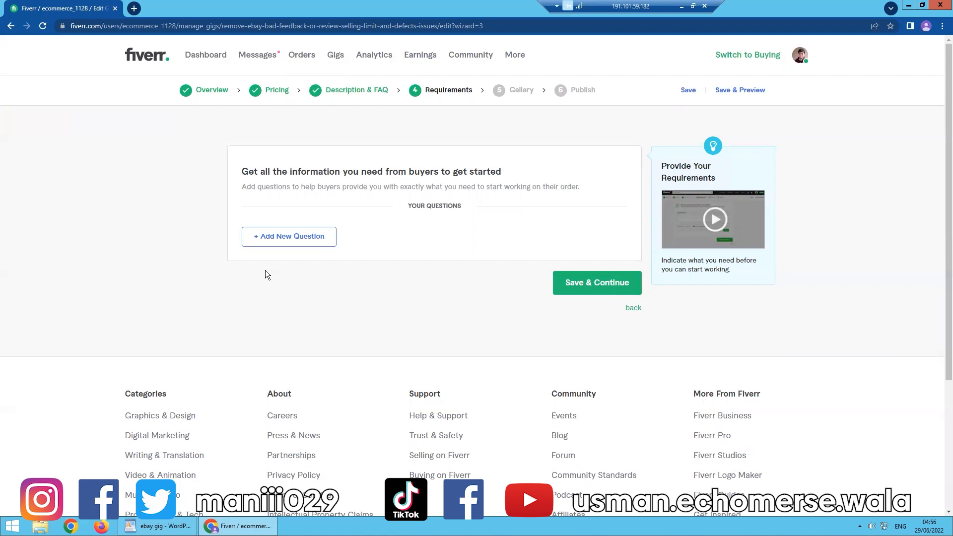
Start a new buyer requirement question and fill it with the WordPad paragraph beginning "I need your eBay Seller User ID".
click(303, 245)
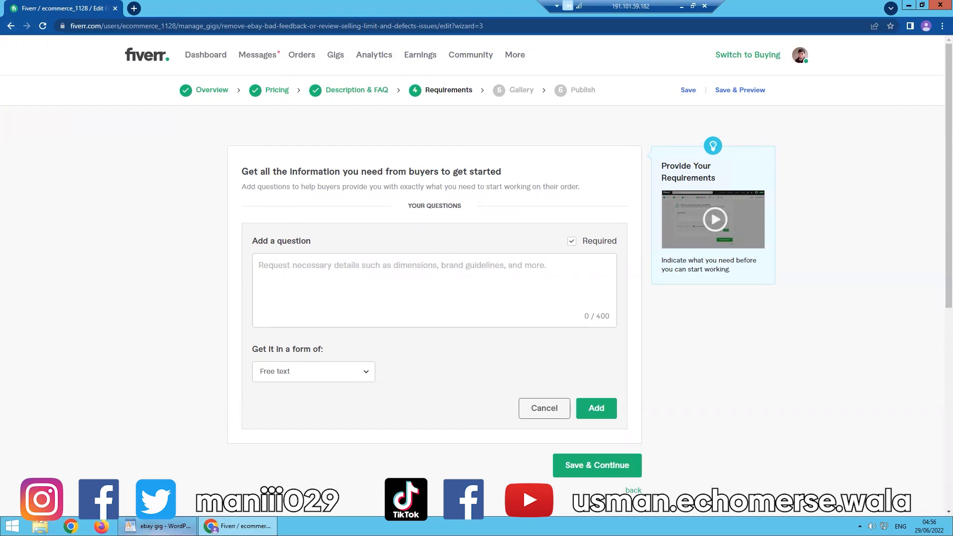
click(158, 525)
click(437, 422)
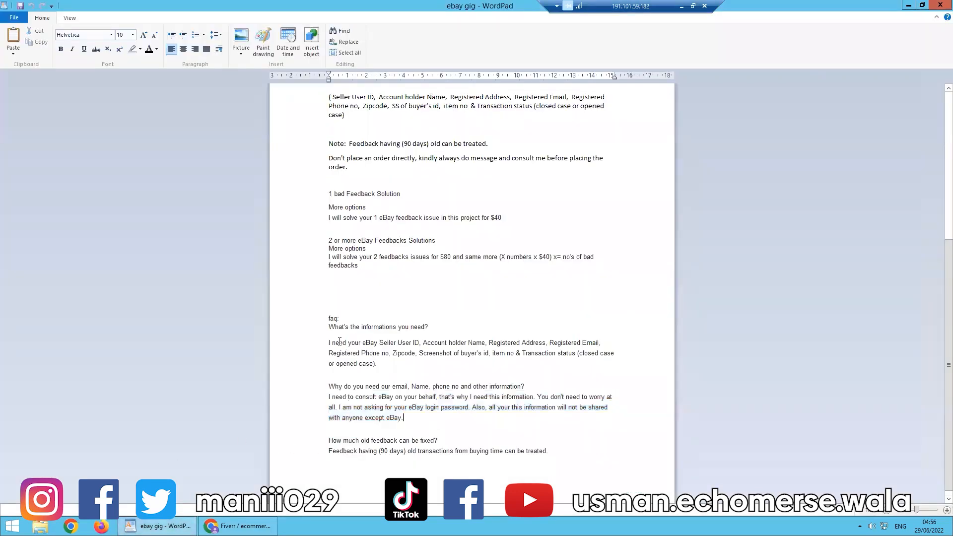
drag(330, 342, 376, 373)
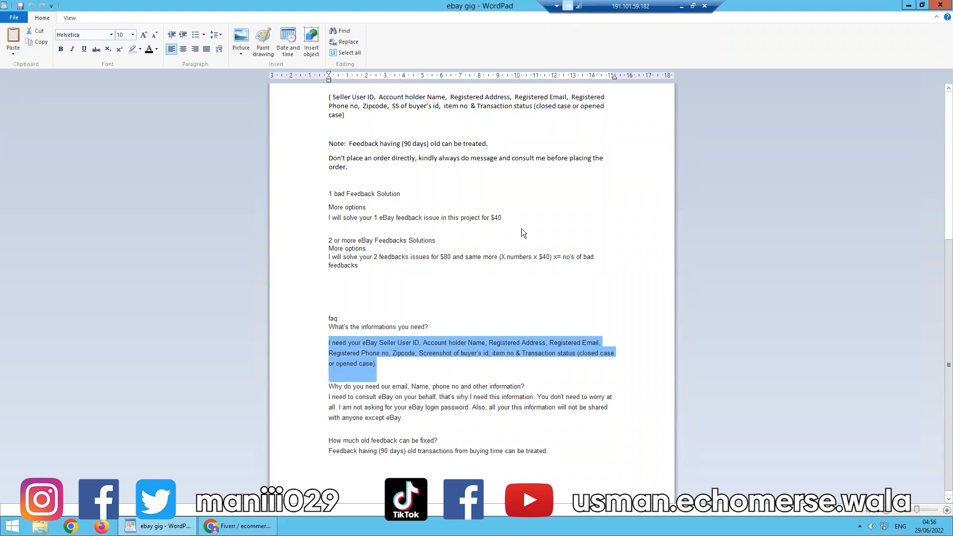
click(238, 525)
click(301, 268)
key(ctrl+v)
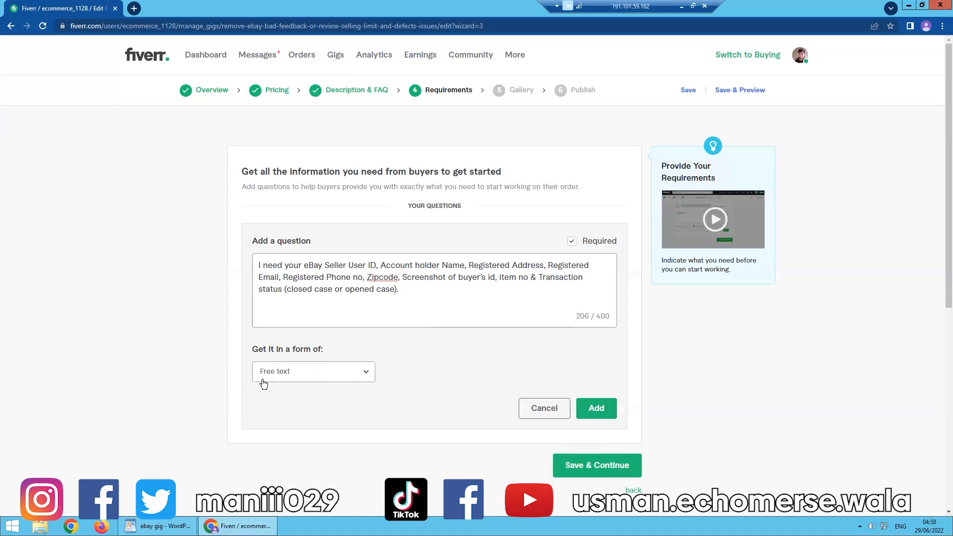
Set the requirement's answer form to Free text, add the question, and save to continue to the Gallery stage.
click(315, 376)
click(299, 404)
click(595, 409)
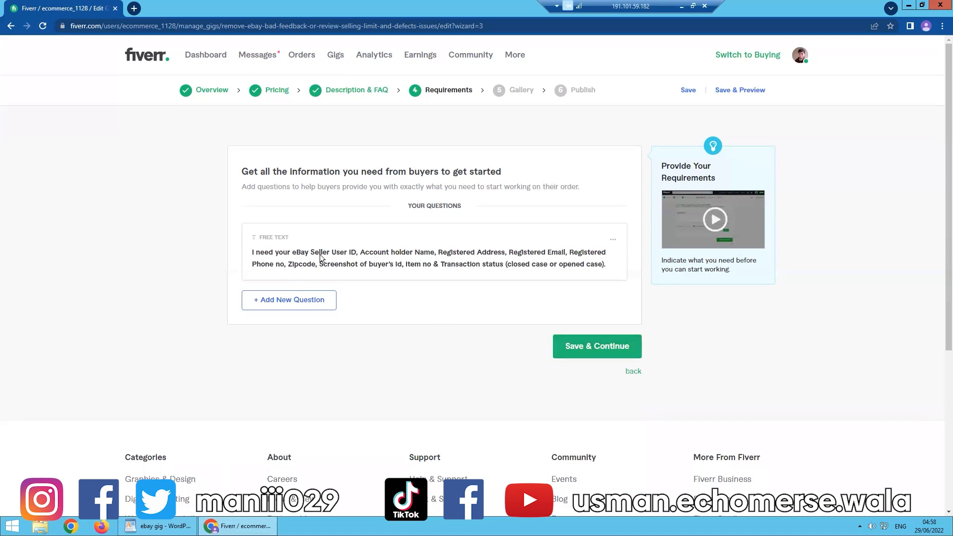
click(599, 345)
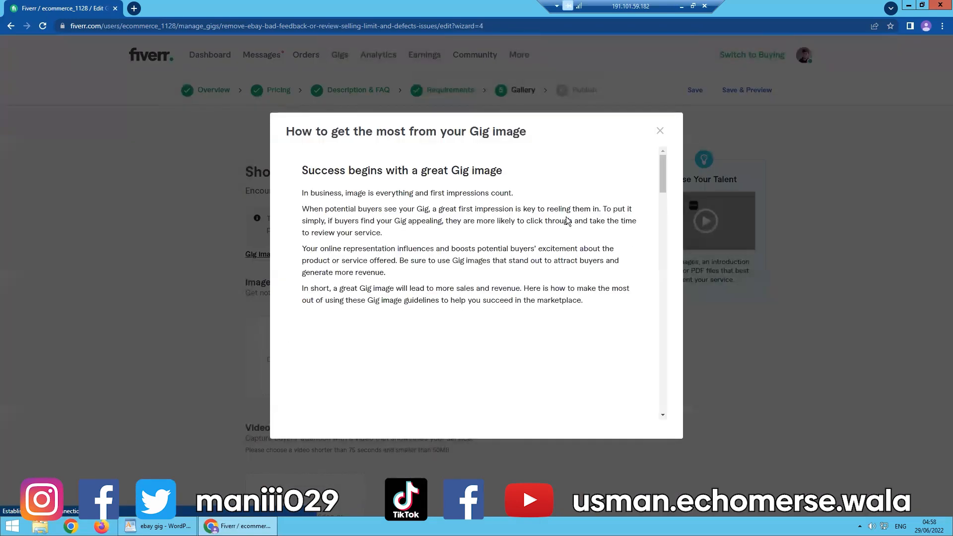
Skim the Gig image guidelines on text overlay, contrast and third-party logos, and close them.
scroll(605, 269, down, 5)
scroll(604, 267, down, 15)
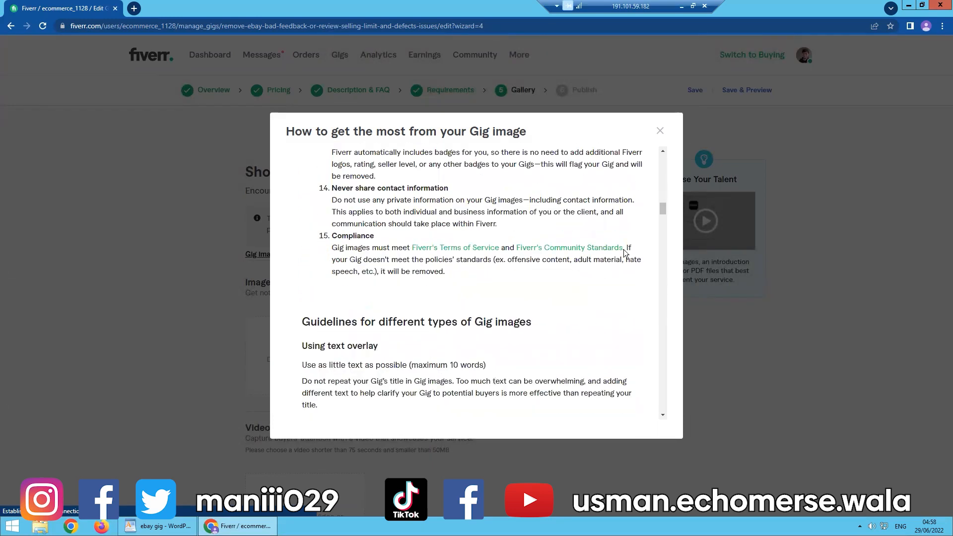
scroll(645, 228, down, 2)
scroll(660, 348, down, 4)
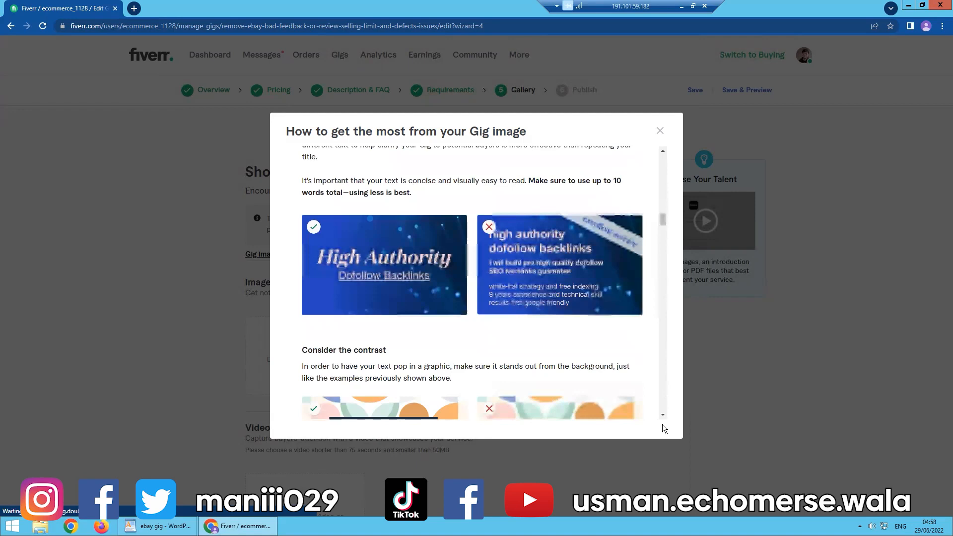
scroll(406, 202, down, 14)
scroll(293, 130, up, 5)
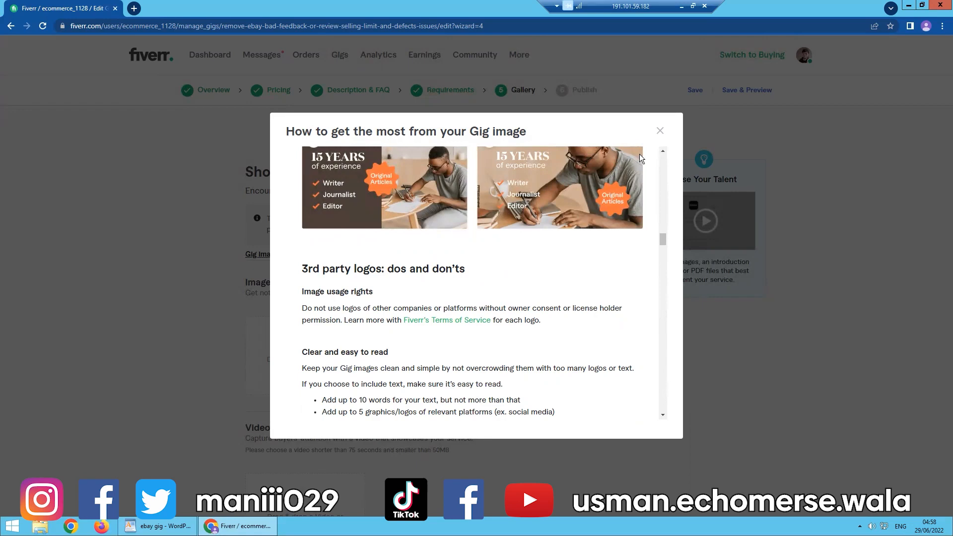
click(659, 130)
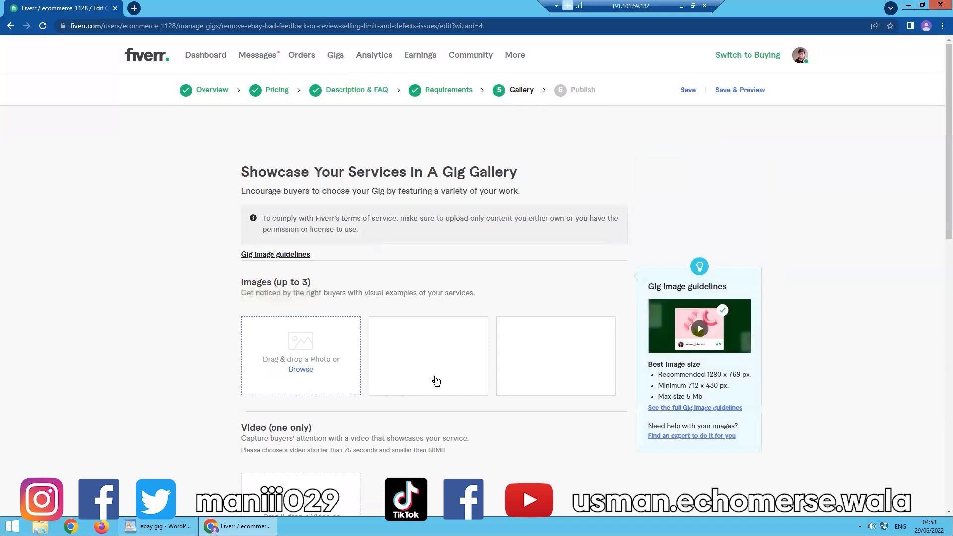
Upload the "ebay feedback" JPEG from the Desktop as the first gallery image and save to continue to Publish.
scroll(351, 400, down, 4)
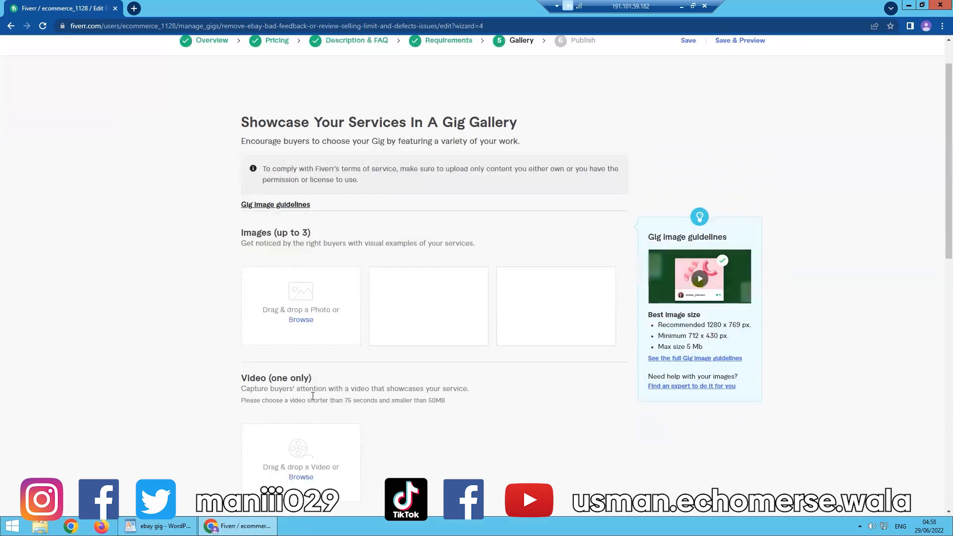
scroll(301, 272, up, 2)
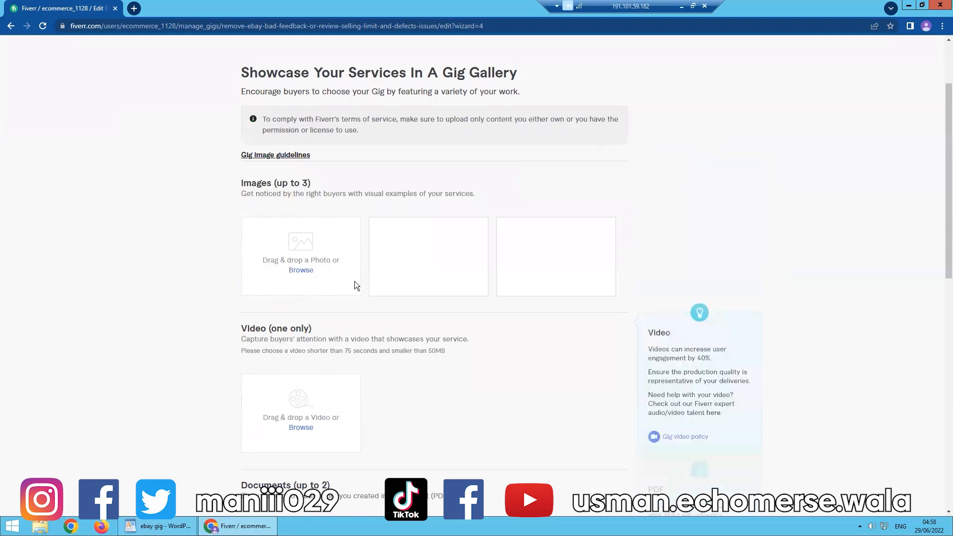
click(304, 272)
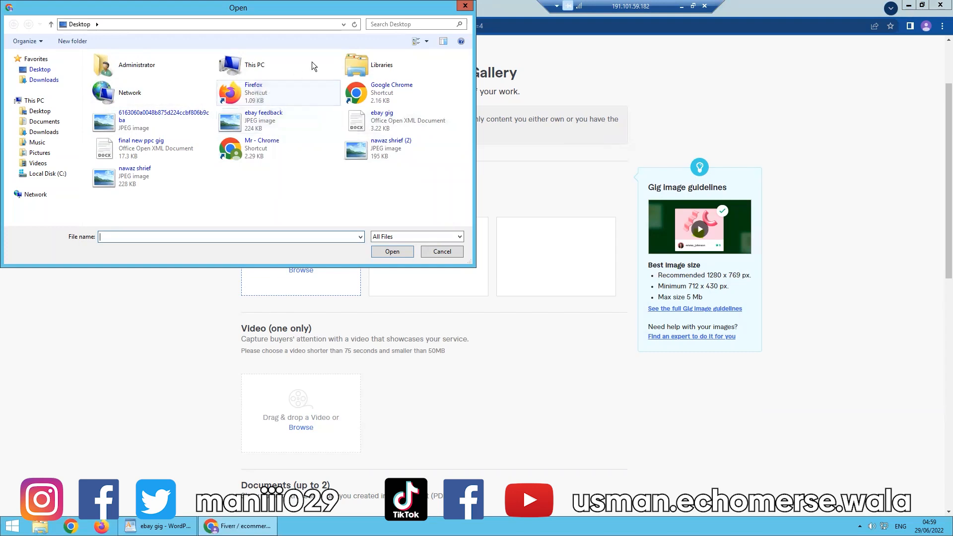
double_click(254, 124)
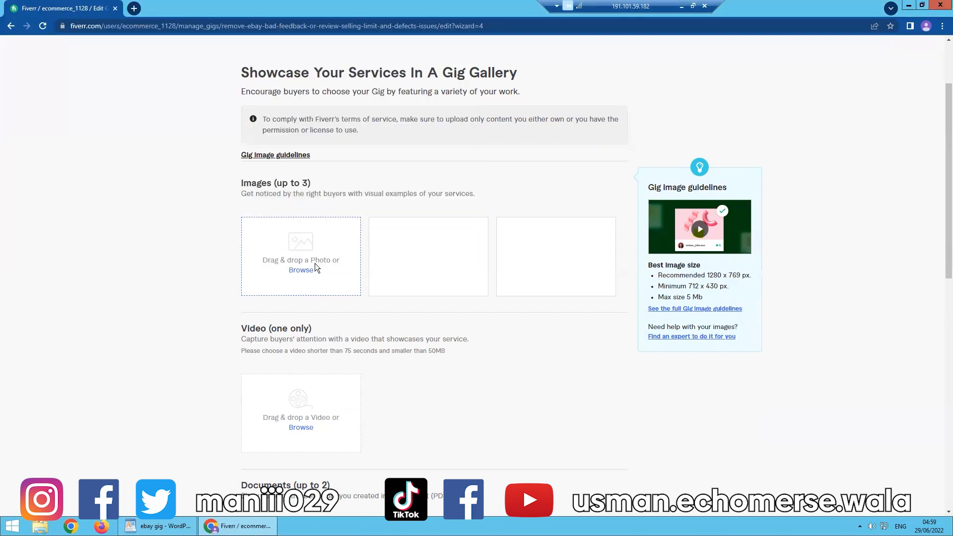
scroll(314, 257, down, 2)
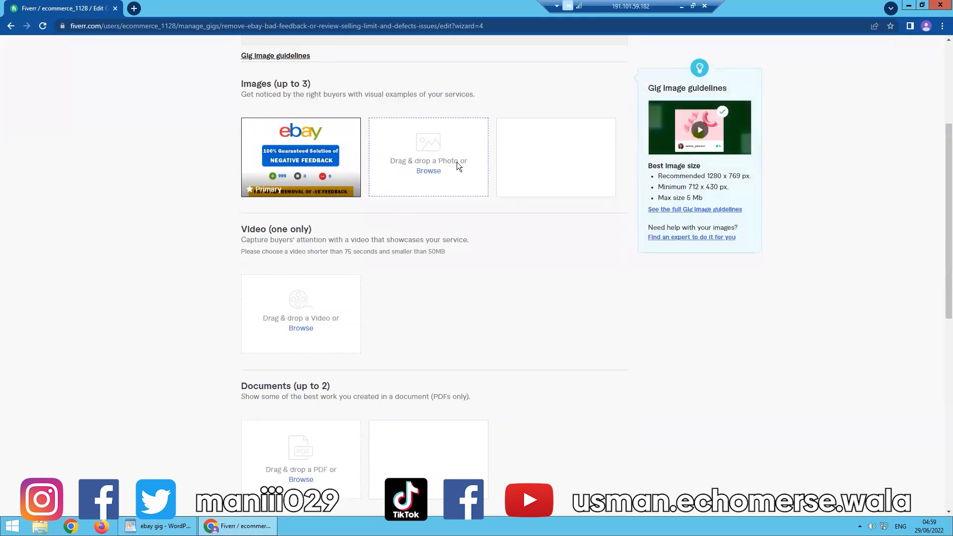
scroll(268, 278, down, 1)
scroll(271, 293, down, 4)
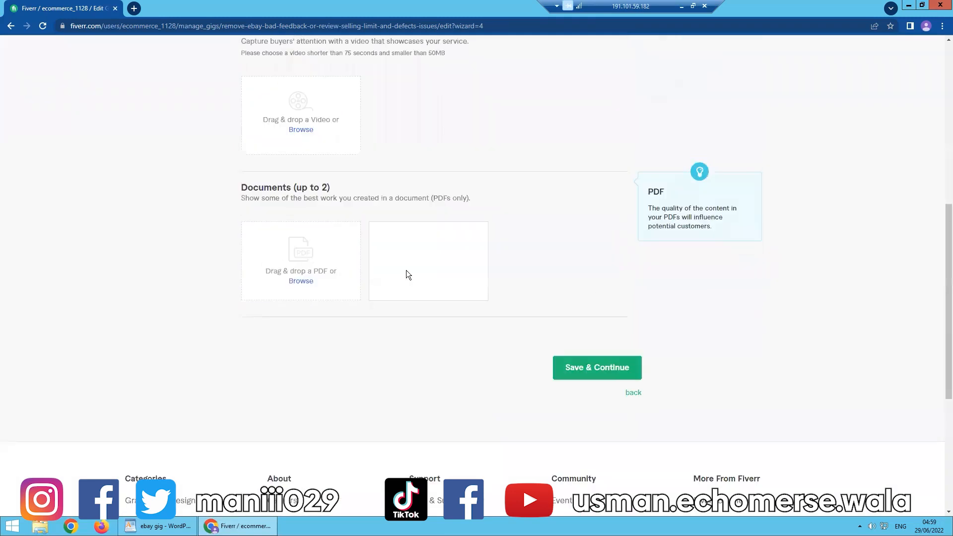
click(569, 319)
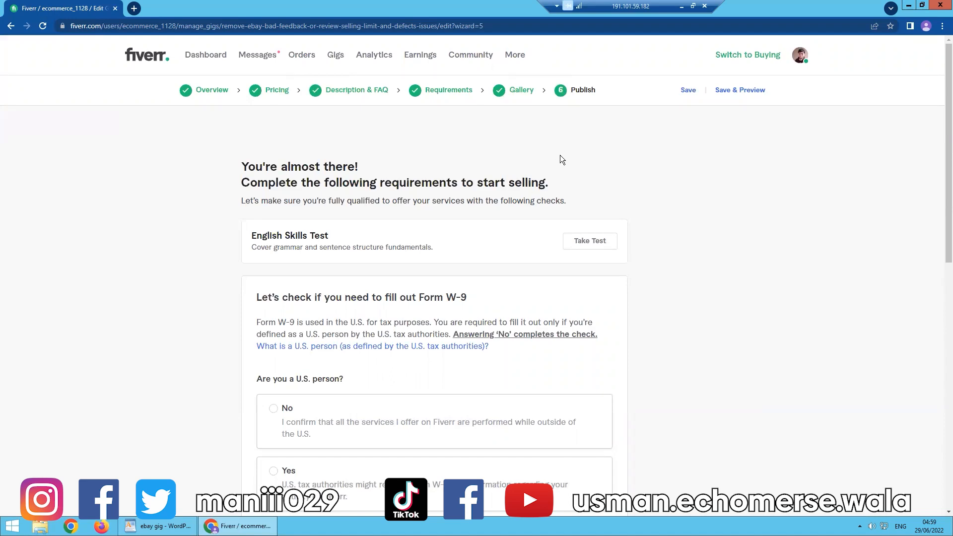
Answer No to "Are you a U.S. person?" in the Form W-9 check, save it, and dismiss the confirmation.
scroll(478, 295, down, 4)
scroll(422, 285, up, 2)
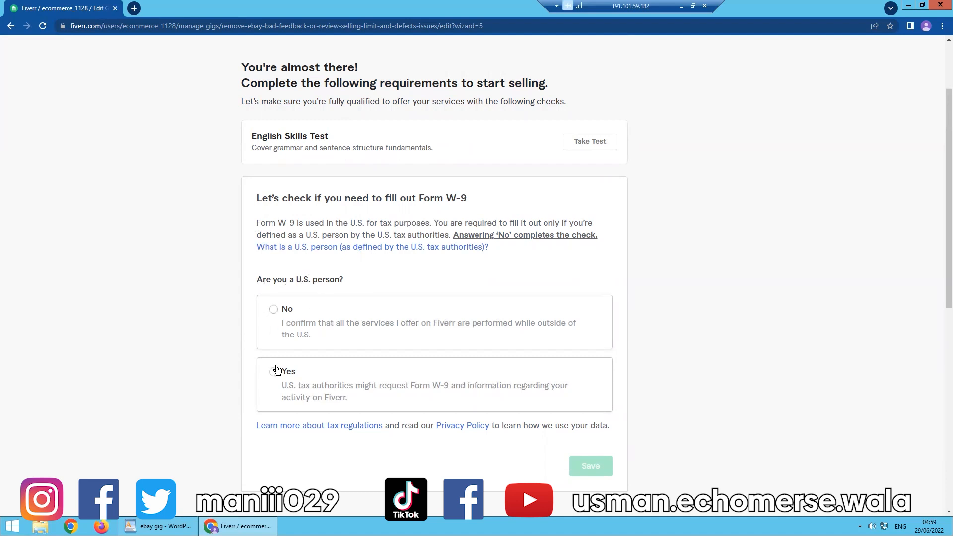
click(275, 310)
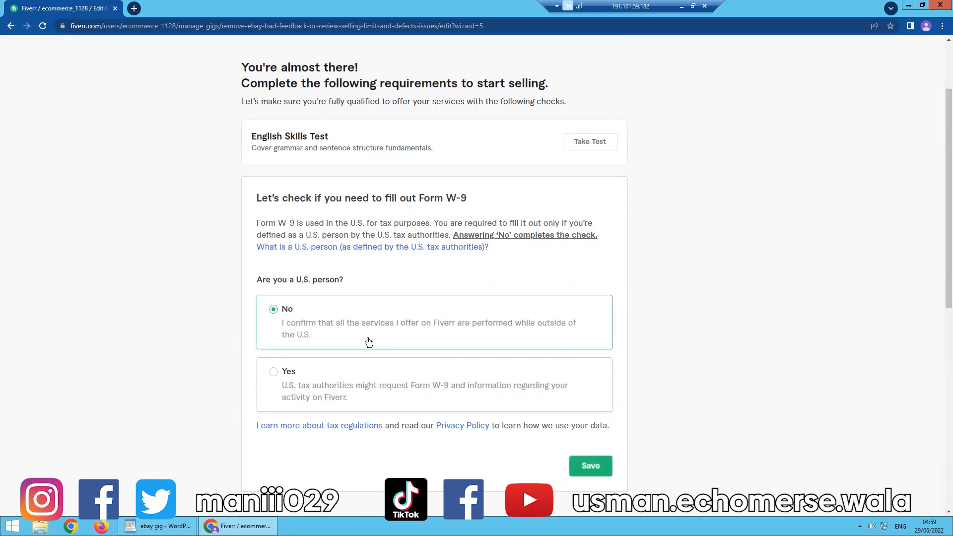
scroll(447, 364, up, 1)
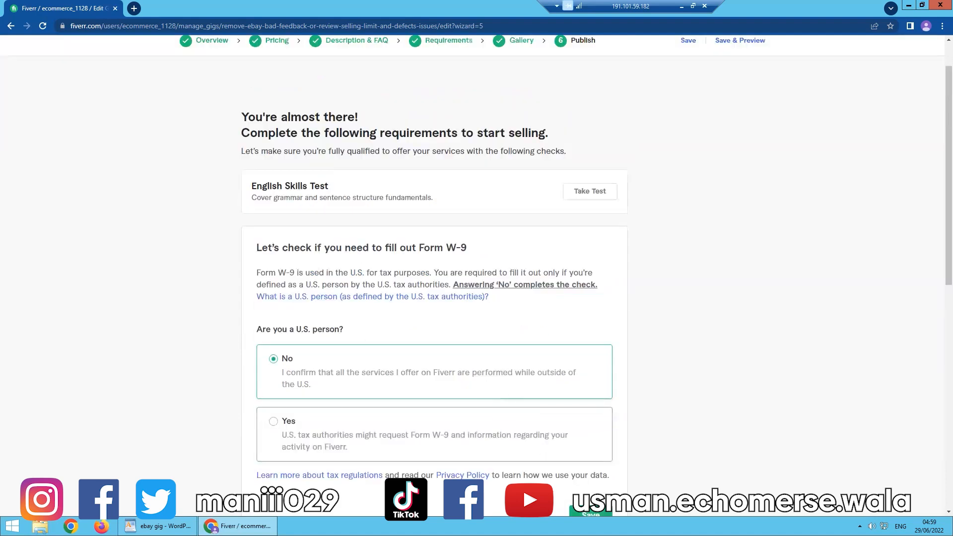
scroll(571, 449, down, 2)
click(587, 420)
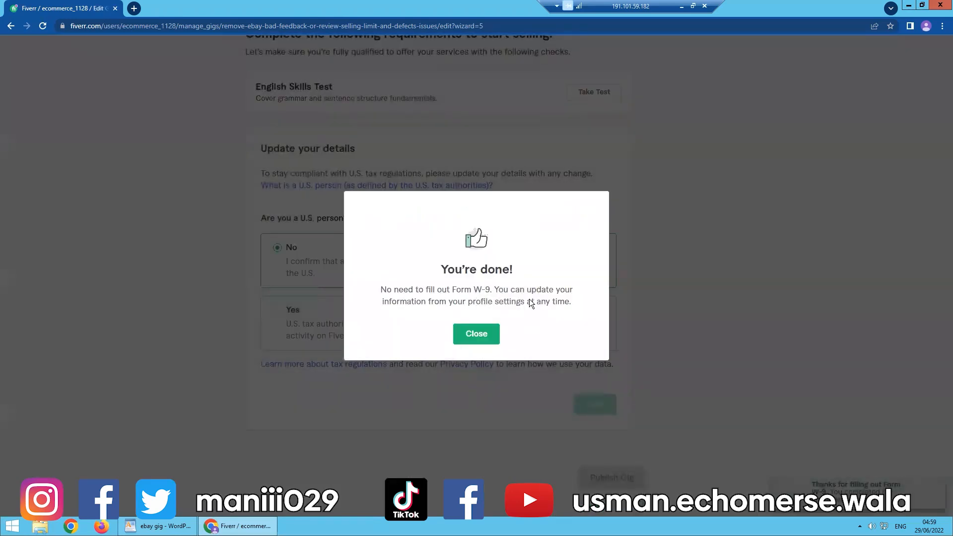
click(477, 335)
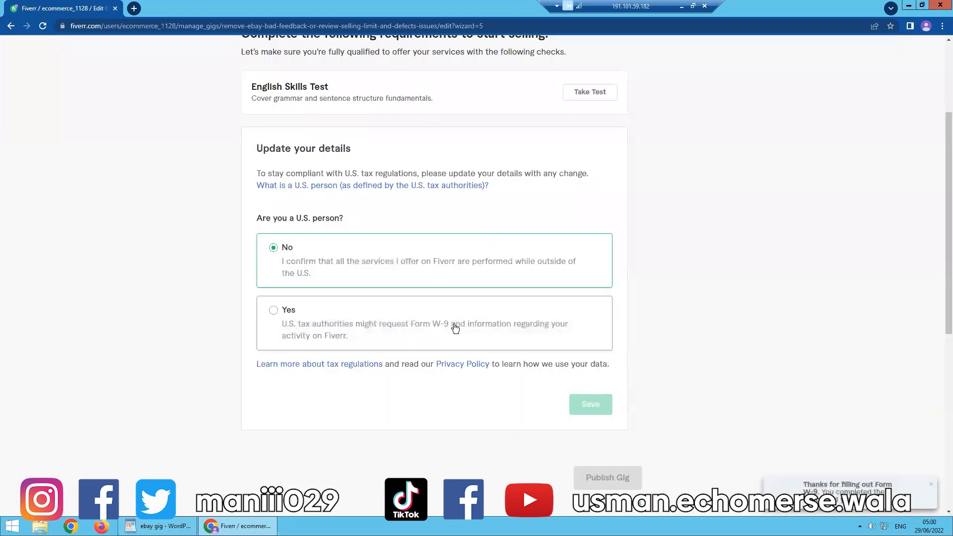
scroll(455, 328, up, 3)
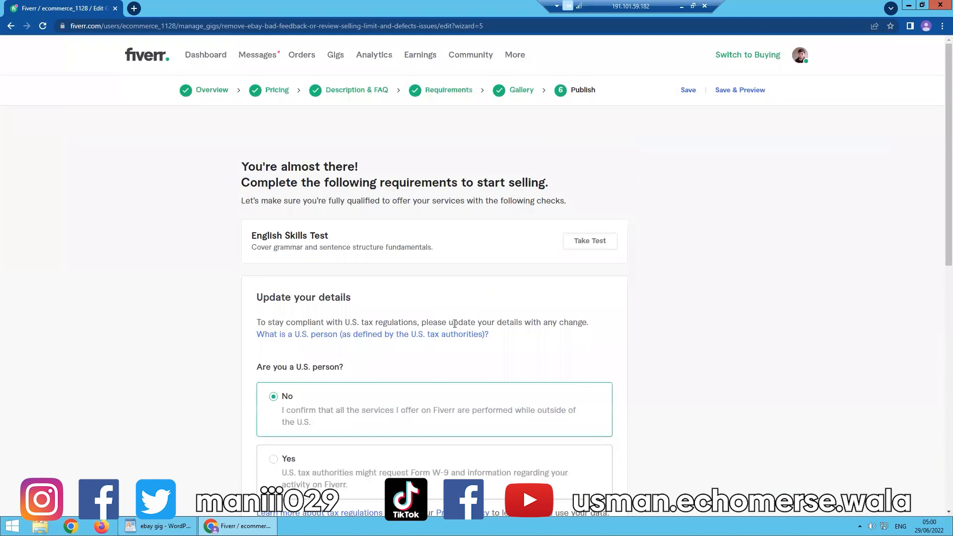